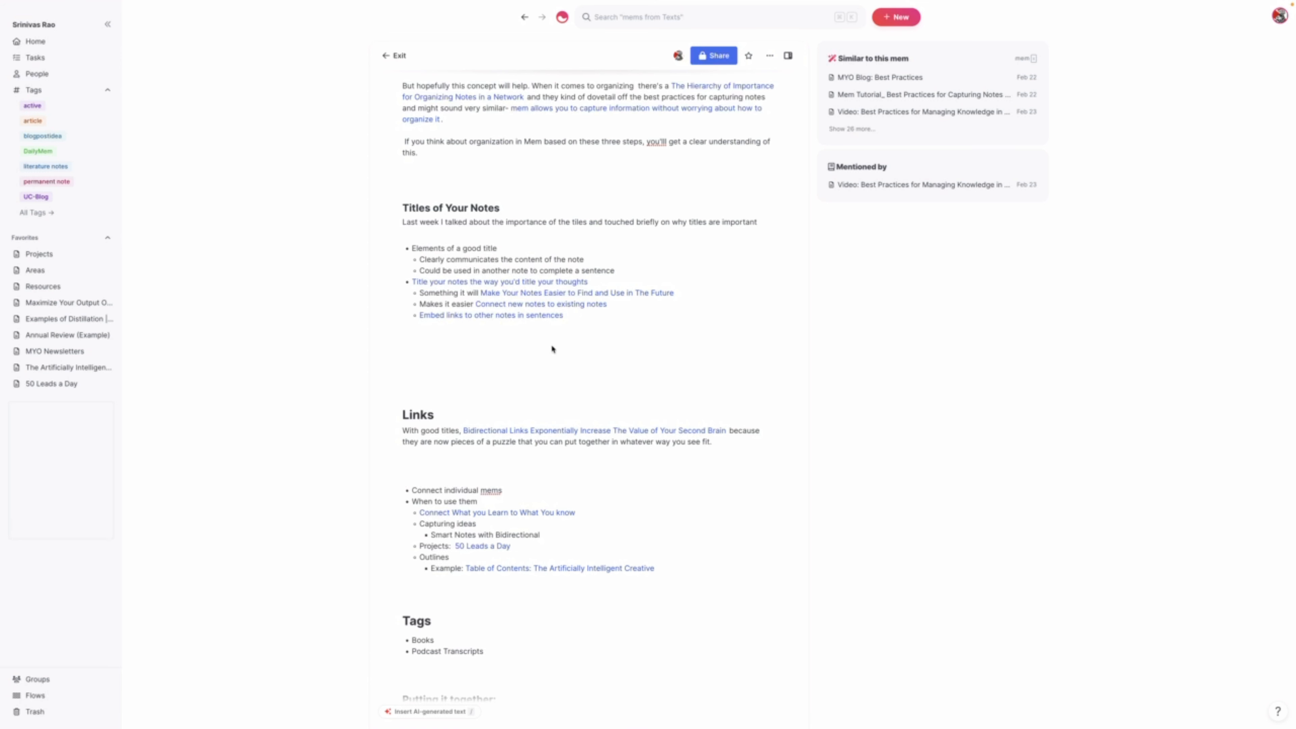
Open the linked notes "Connect new notes to existing notes" and "Embed links to other notes in sentences" from the Titles of Your Notes section.
scroll(542, 357, up, 1)
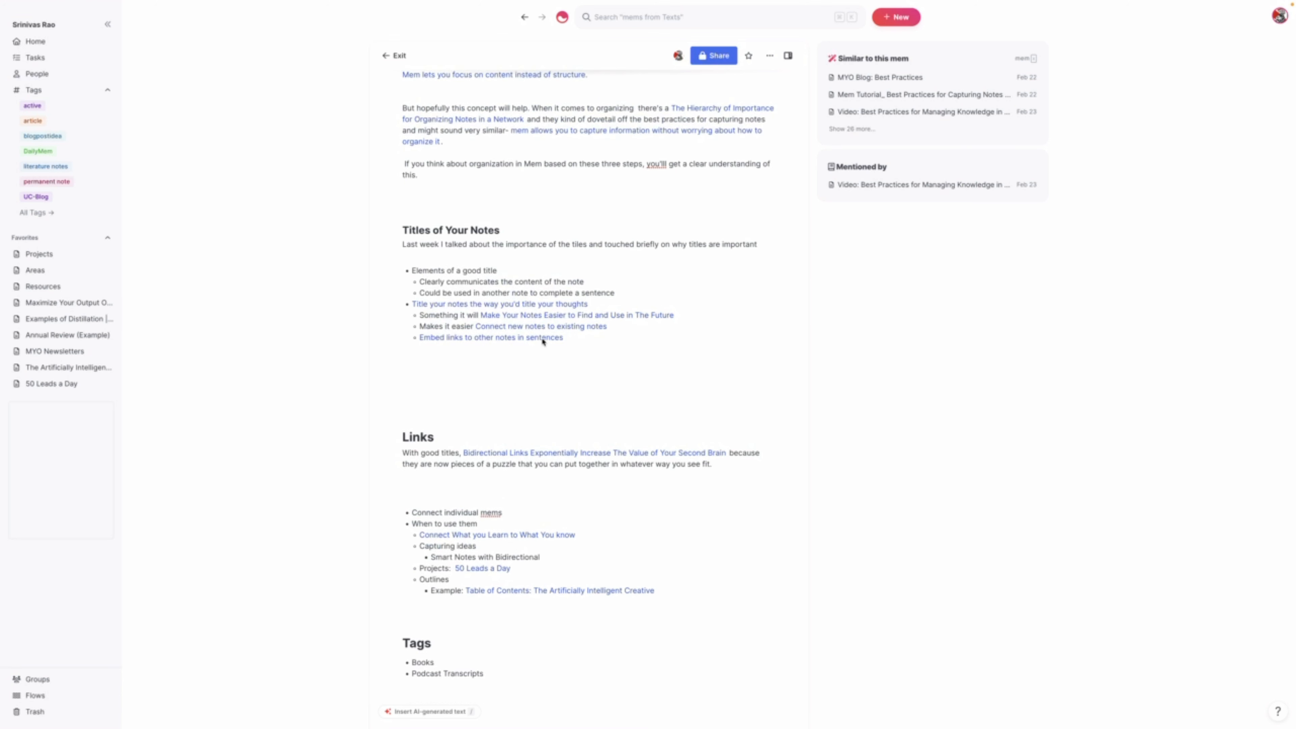
scroll(543, 341, up, 1)
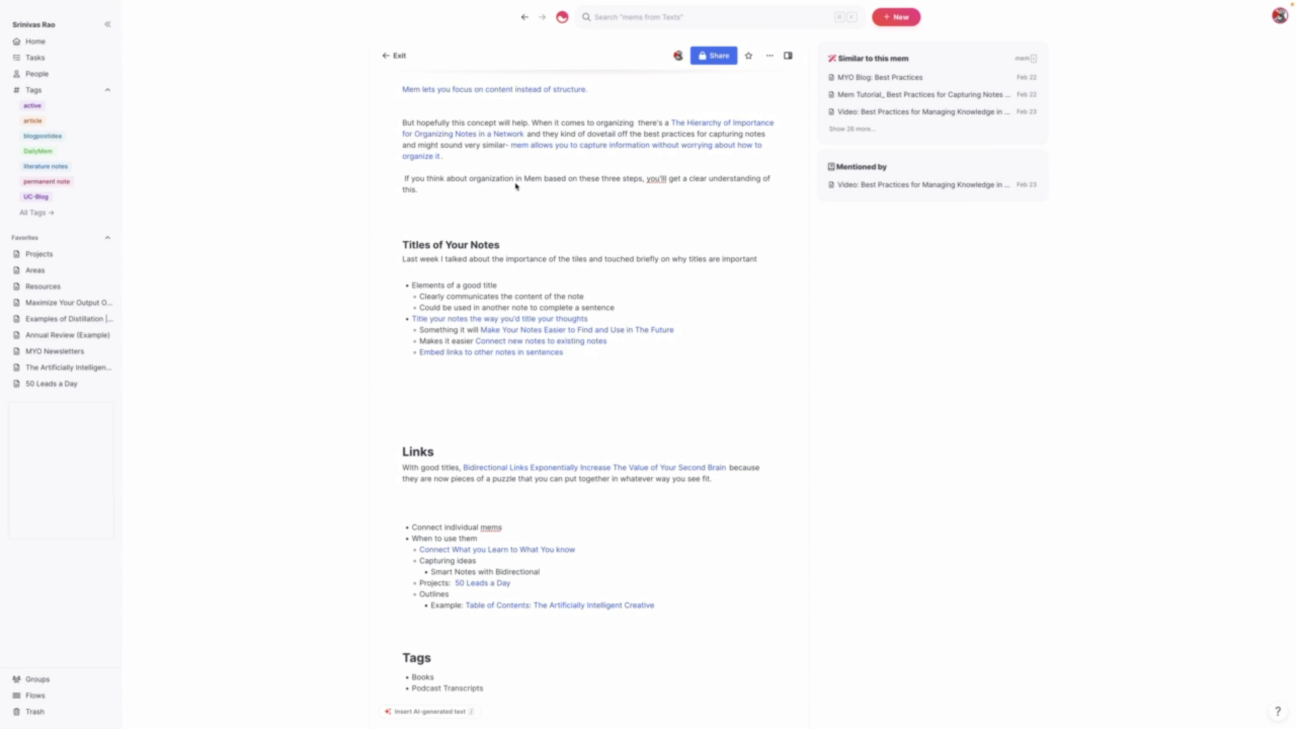
scroll(495, 255, up, 1)
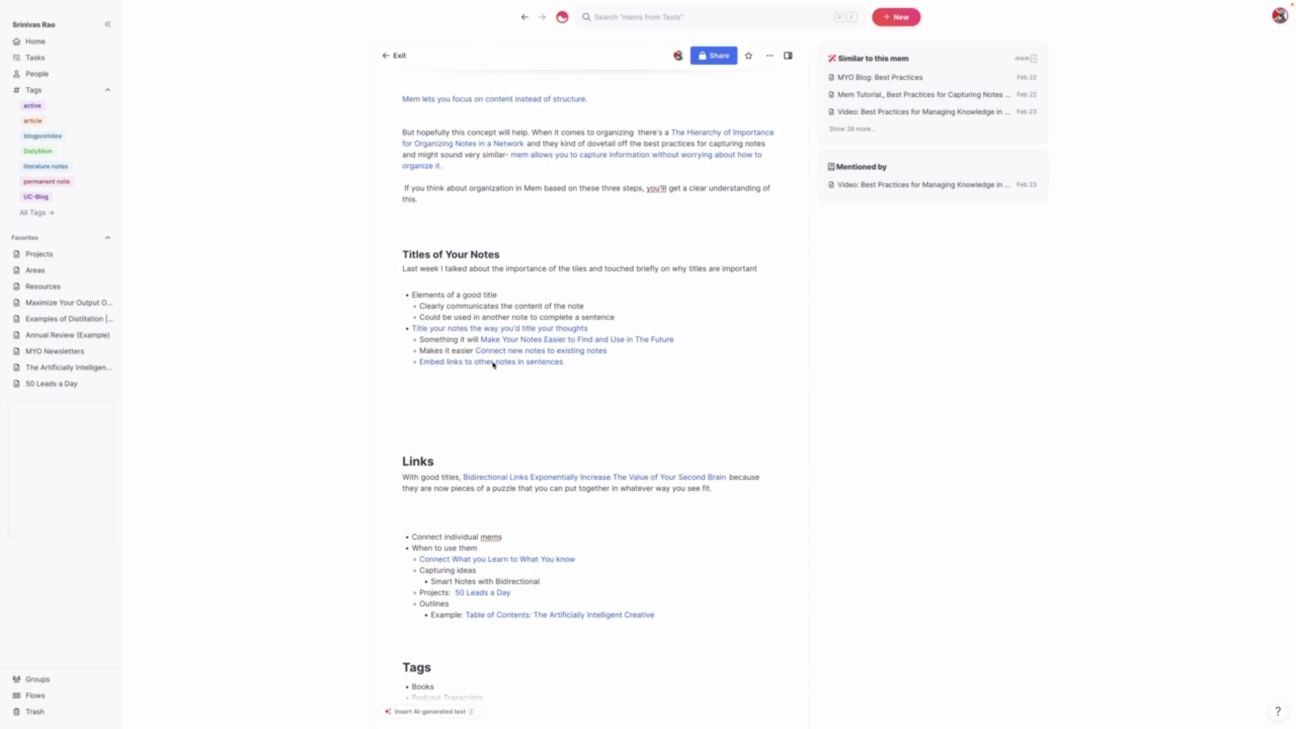
click(505, 353)
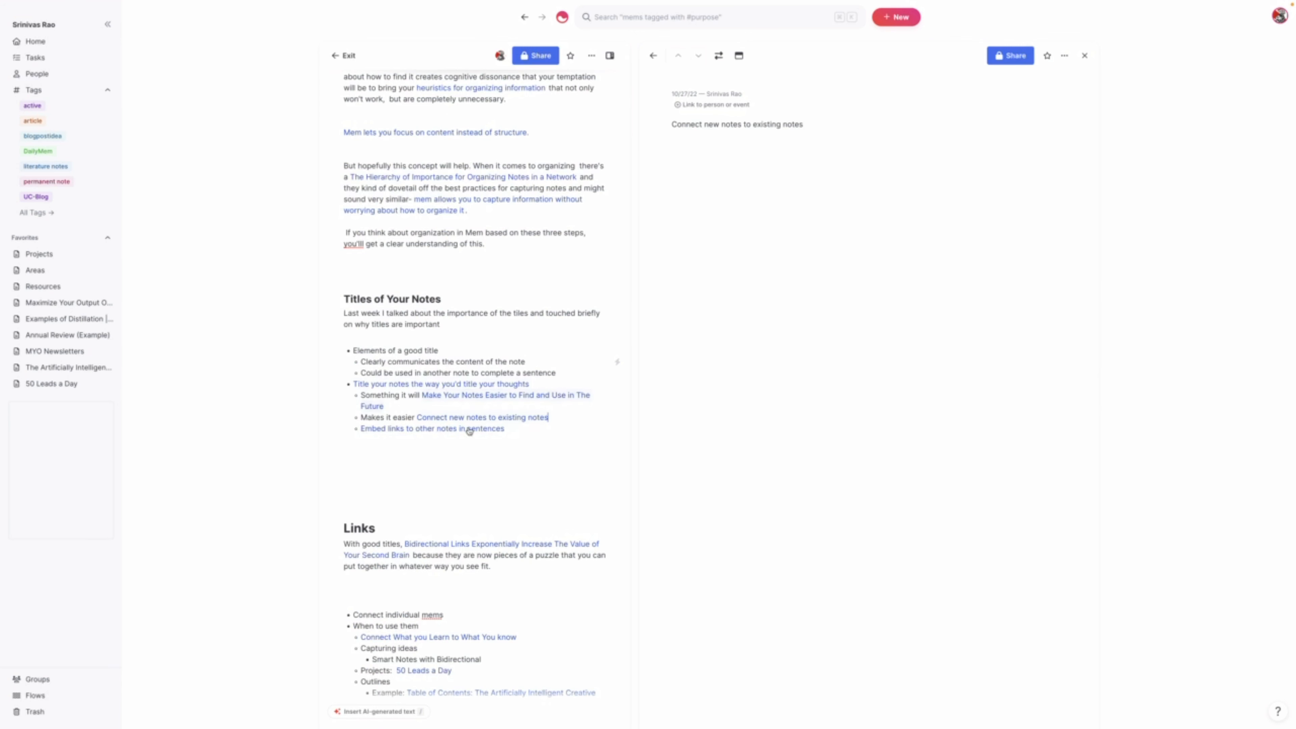
click(449, 430)
Open the linked note "Title your notes the way you'd title your thoughts" beside the outline.
scroll(414, 401, up, 1)
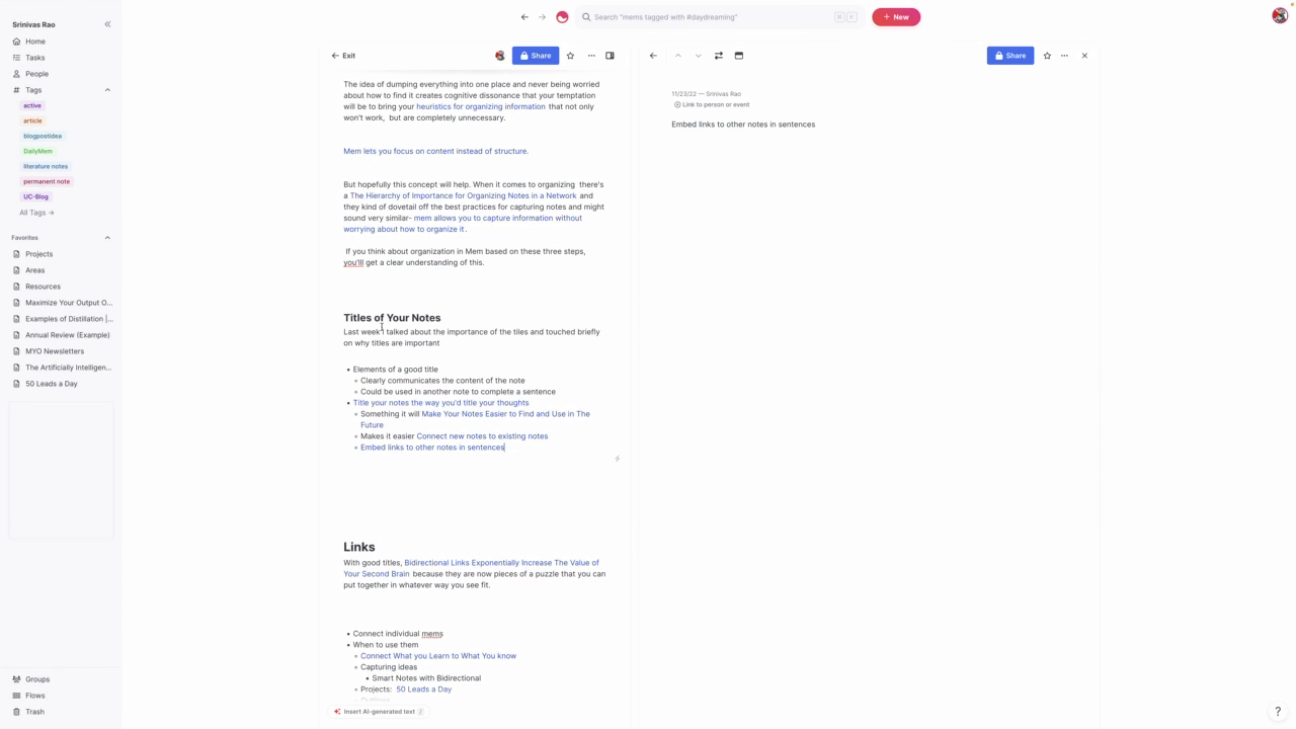
scroll(398, 280, down, 1)
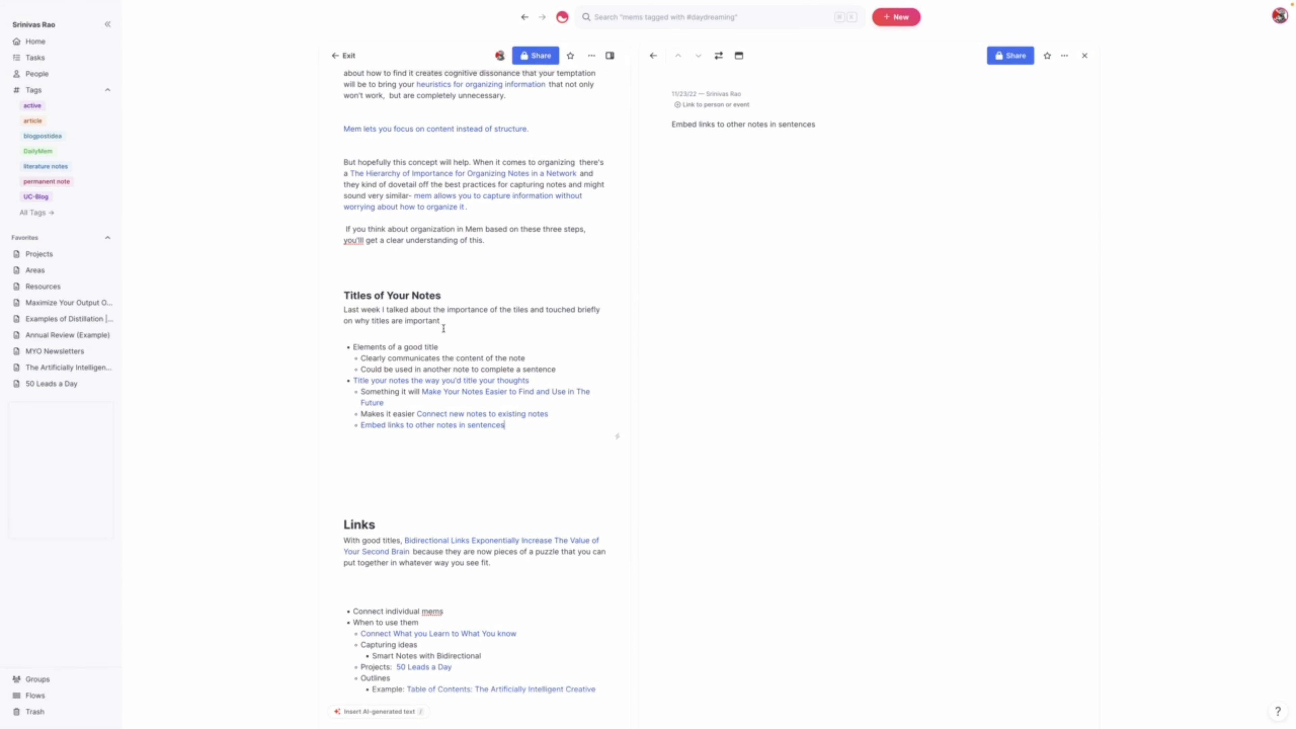
scroll(347, 315, down, 1)
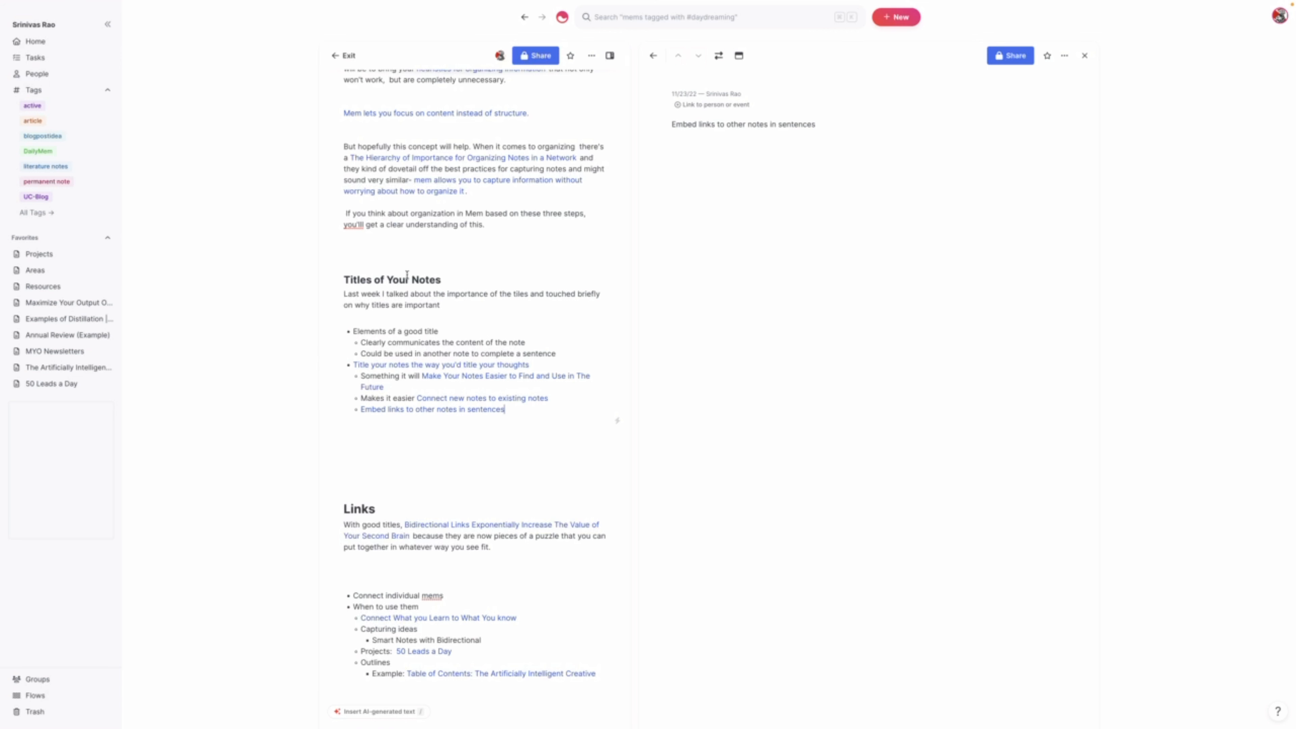
click(433, 368)
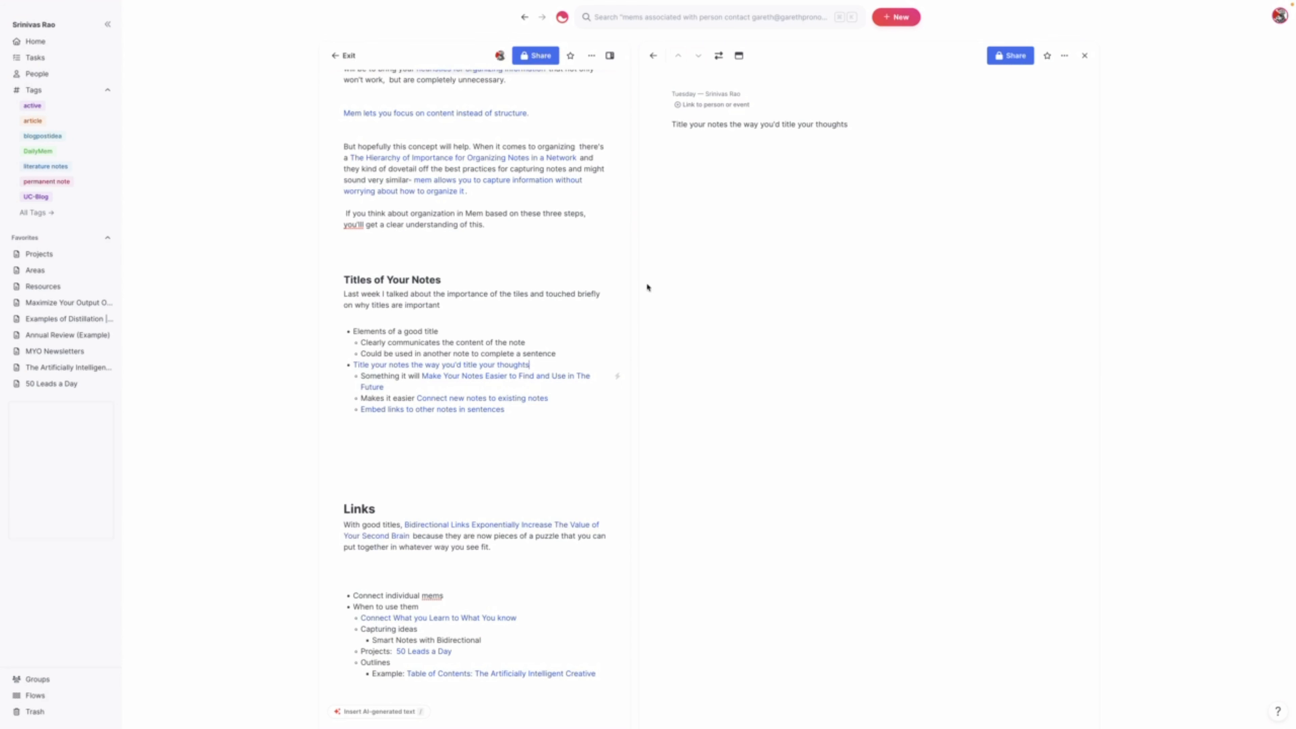
Review the outline's sections on titles, links and tags down to the "Putting it together" heading.
scroll(535, 233, down, 2)
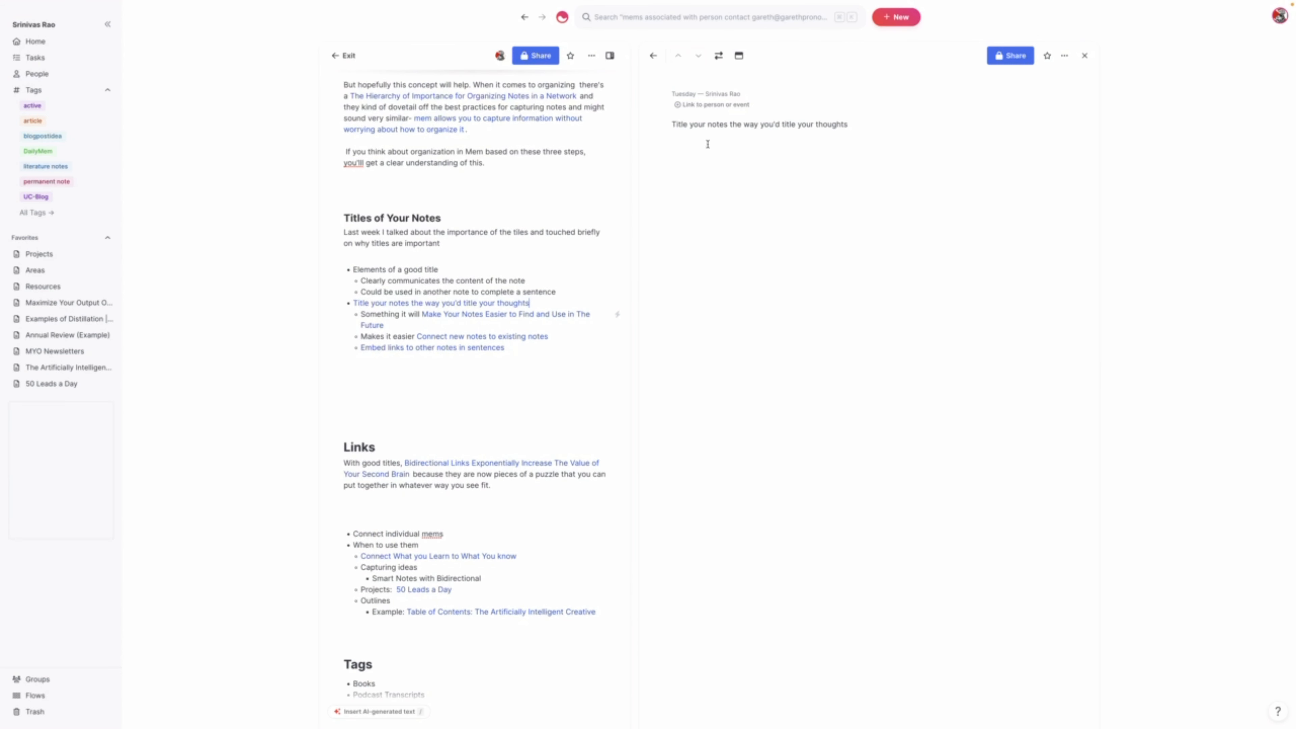
scroll(493, 207, down, 1)
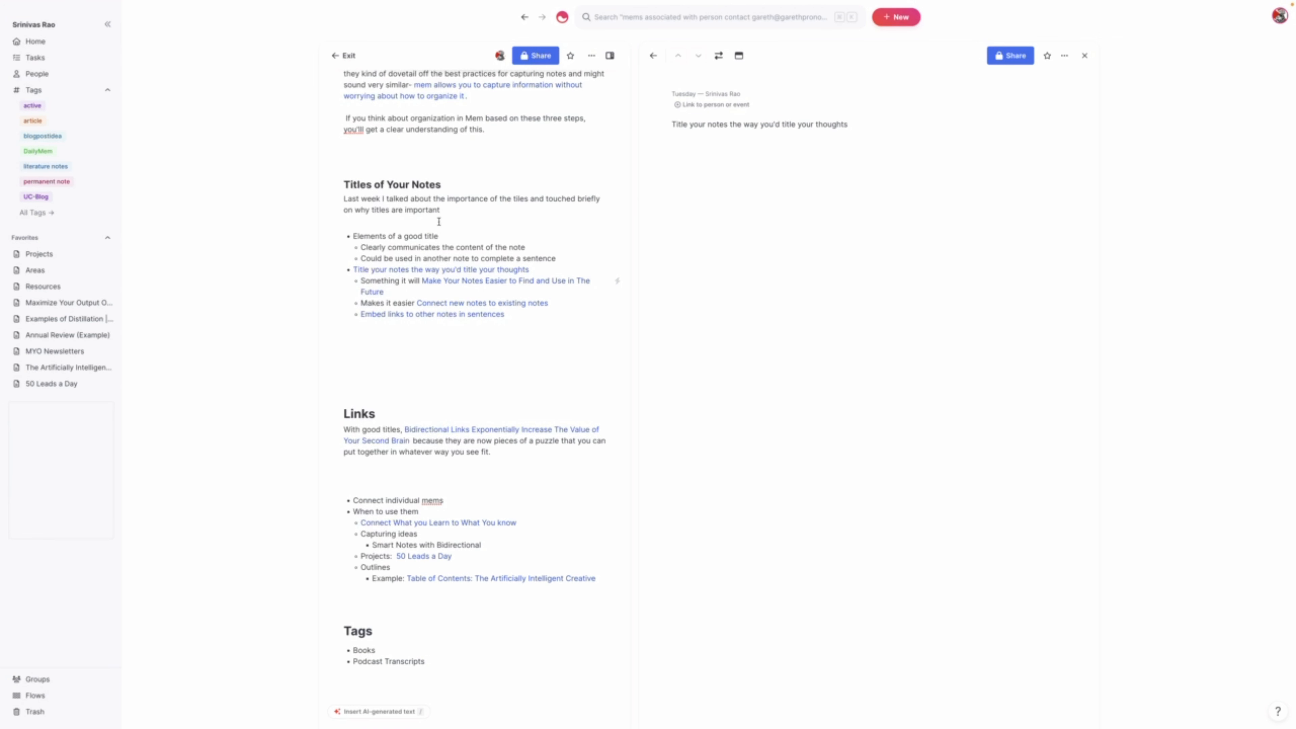
scroll(434, 192, down, 1)
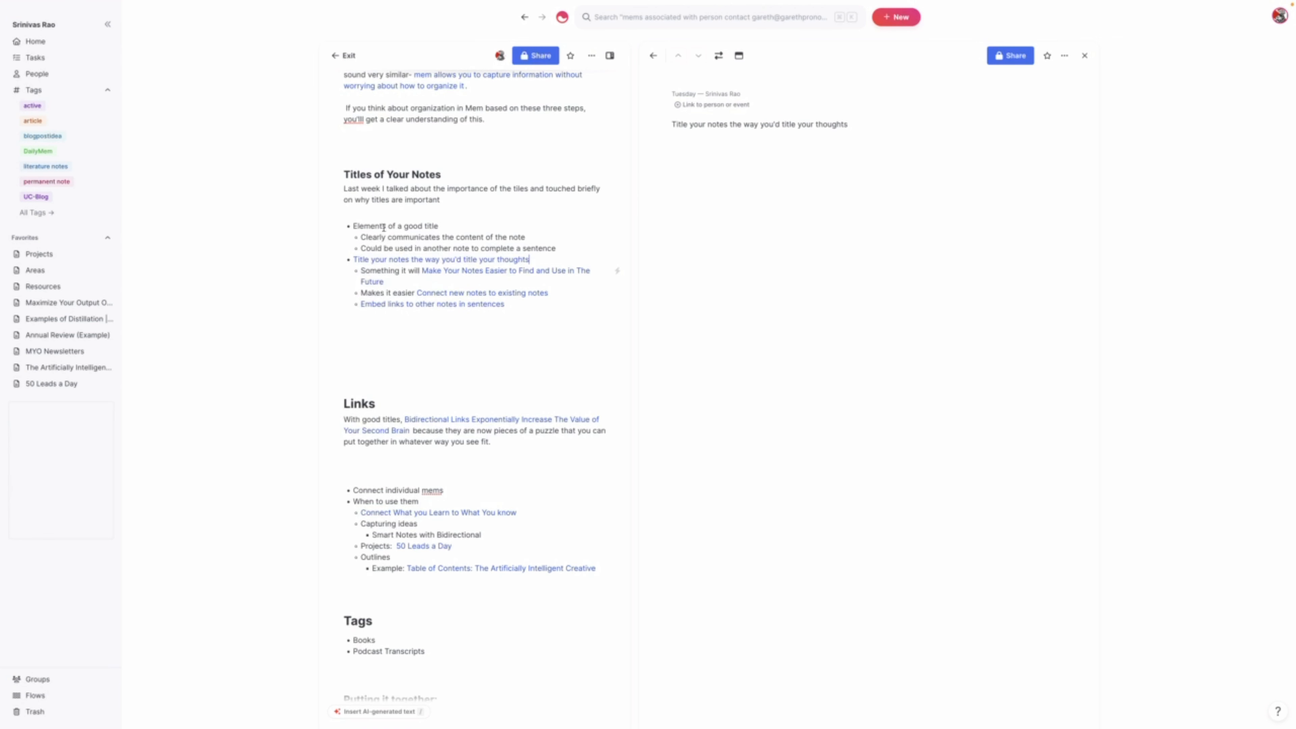
scroll(406, 209, up, 1)
scroll(390, 200, up, 2)
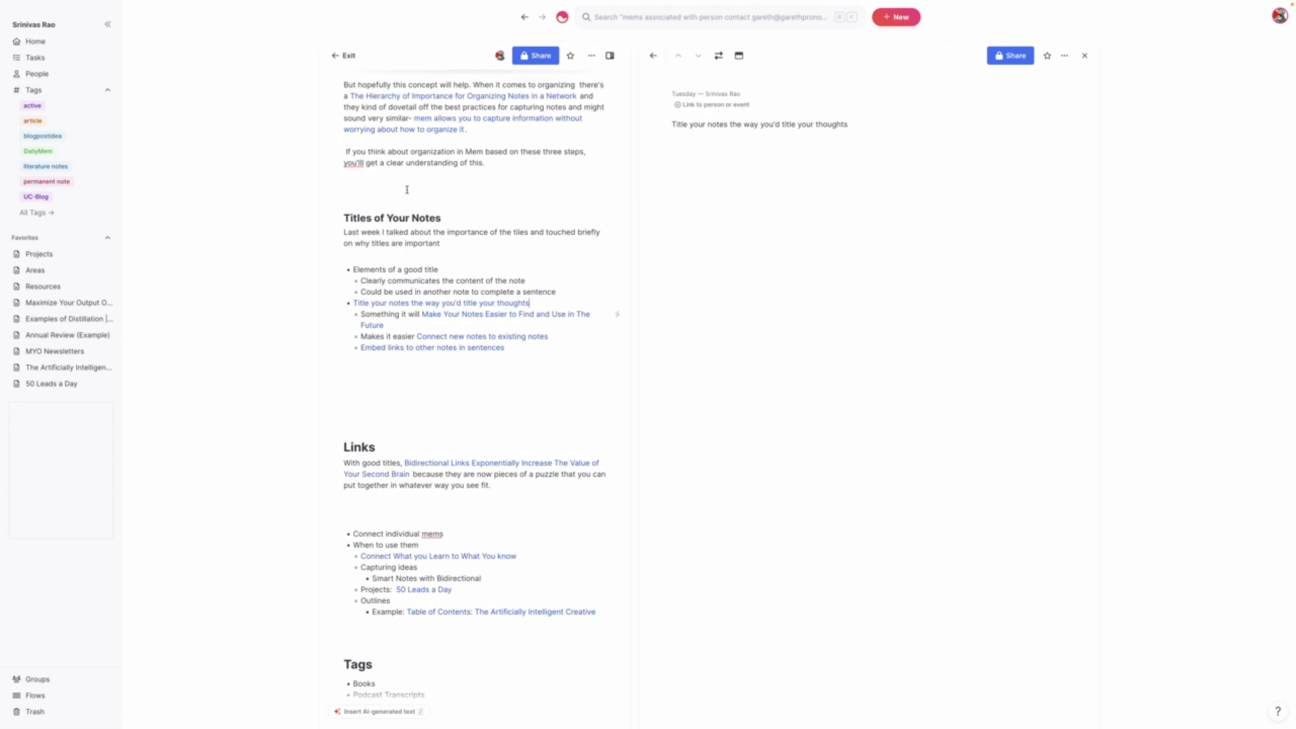
scroll(462, 205, down, 3)
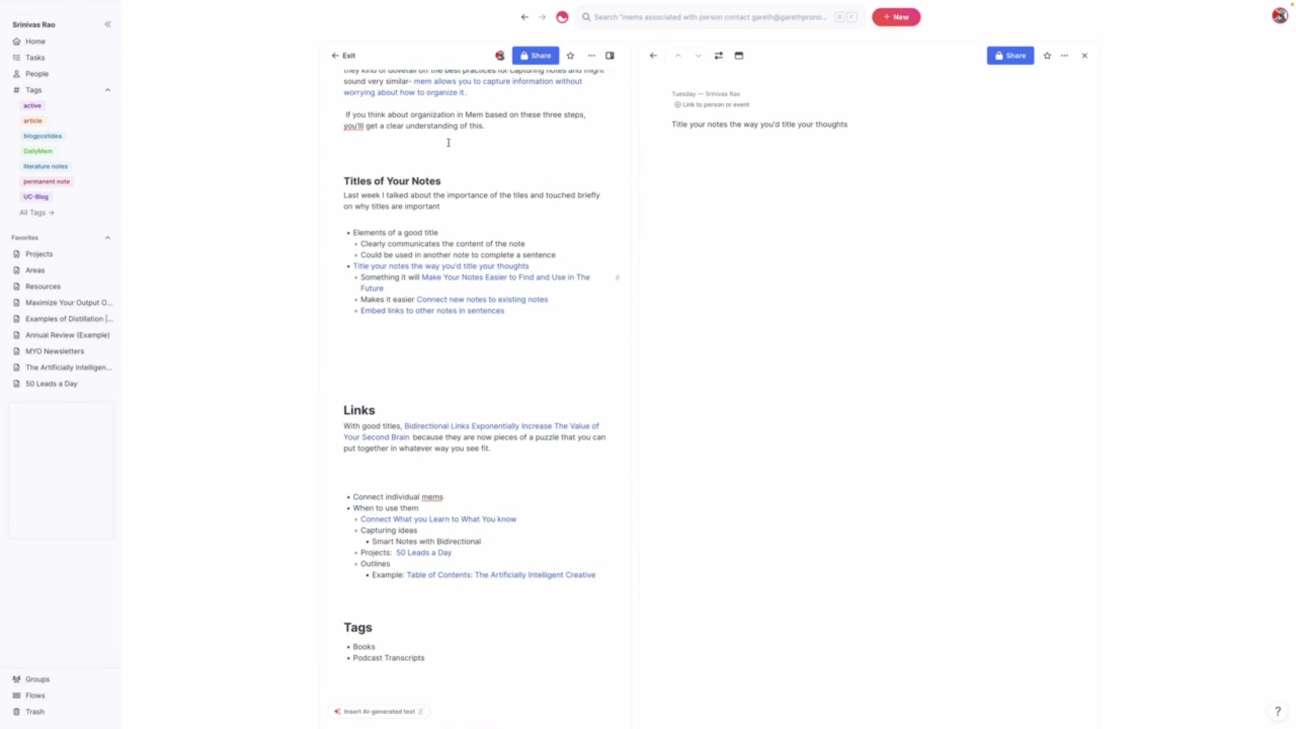
scroll(504, 128, down, 1)
scroll(459, 358, down, 2)
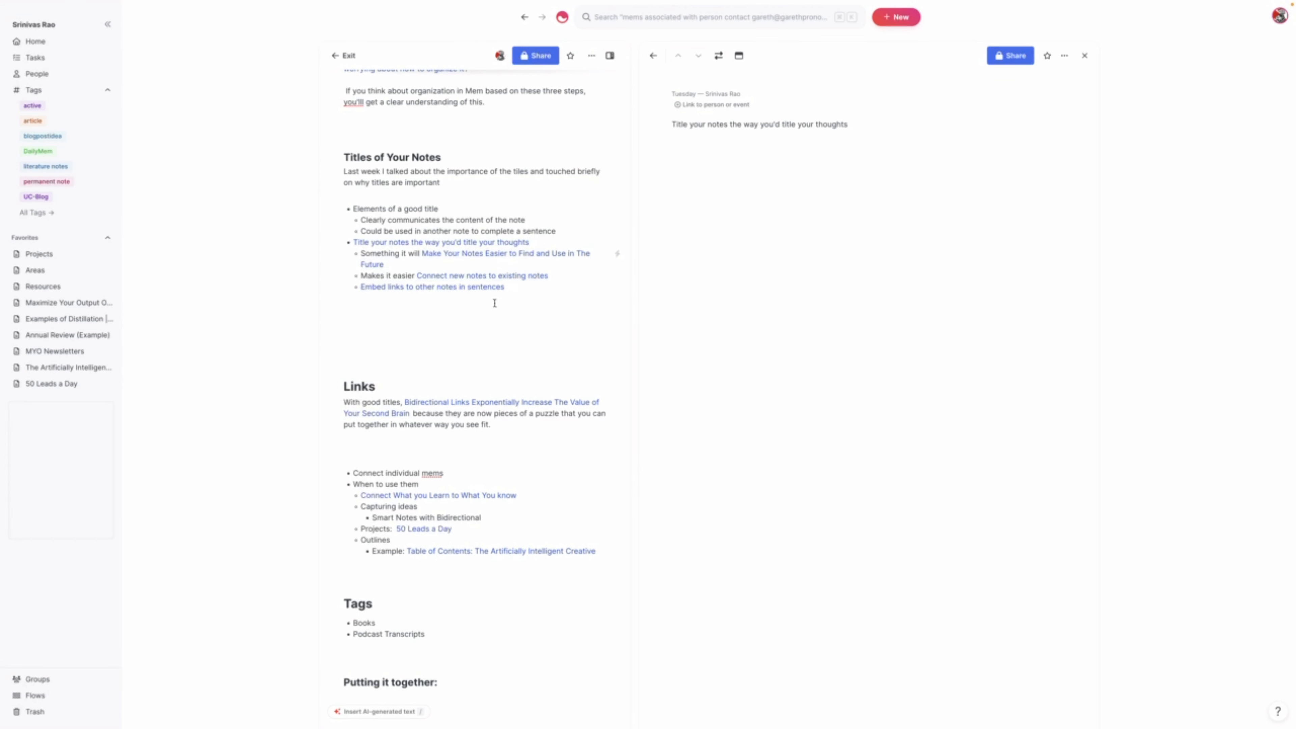
scroll(440, 152, down, 1)
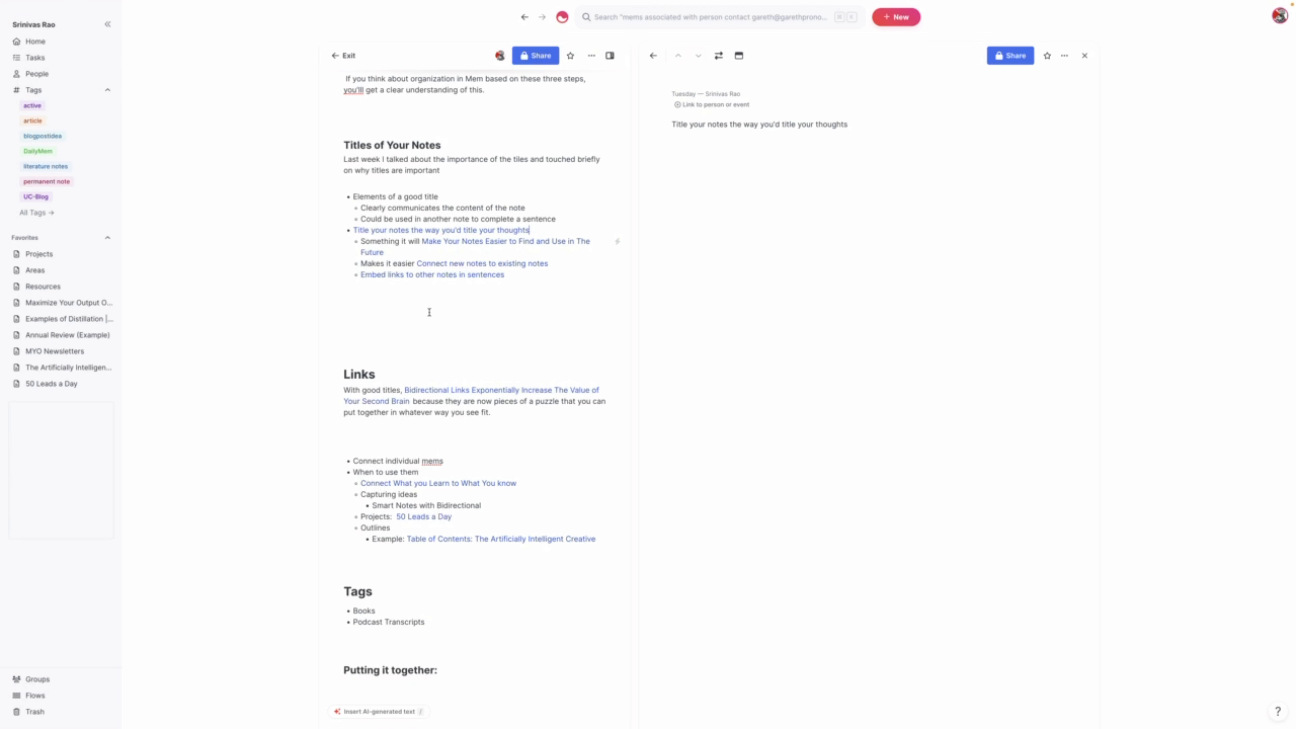
scroll(429, 313, down, 1)
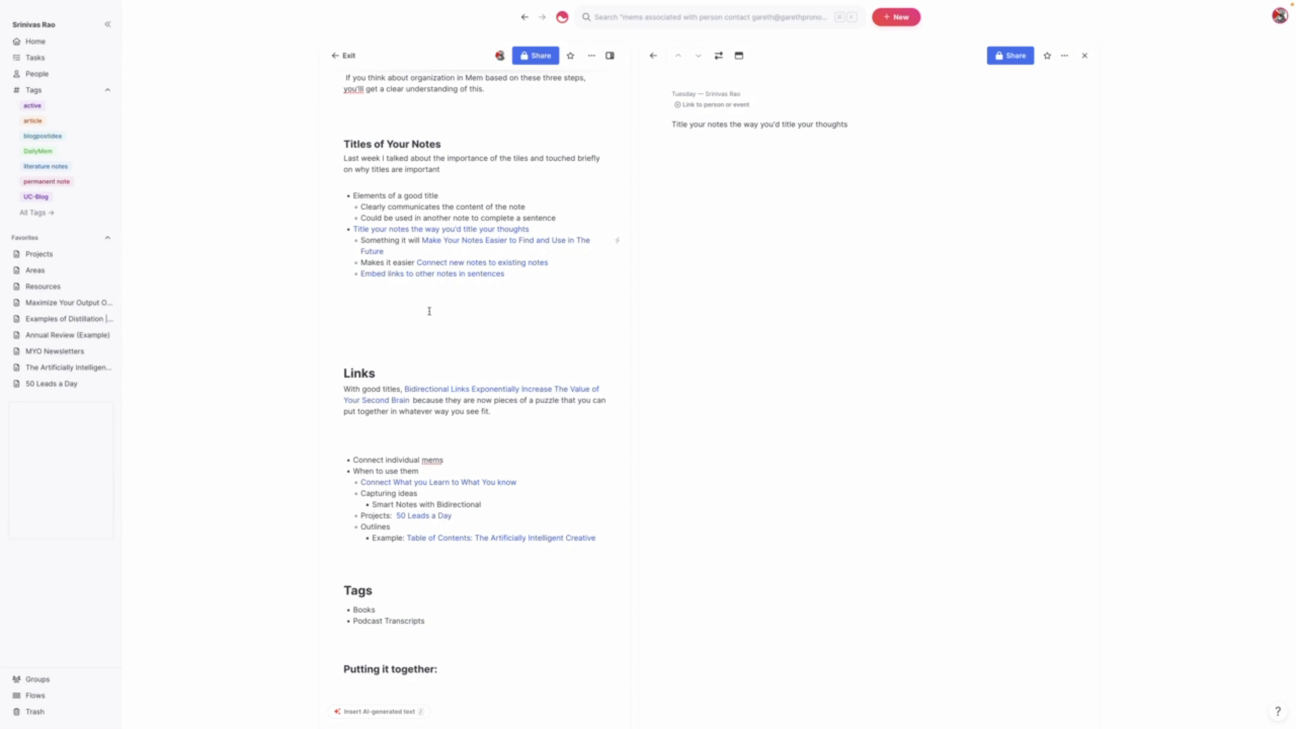
scroll(429, 311, down, 1)
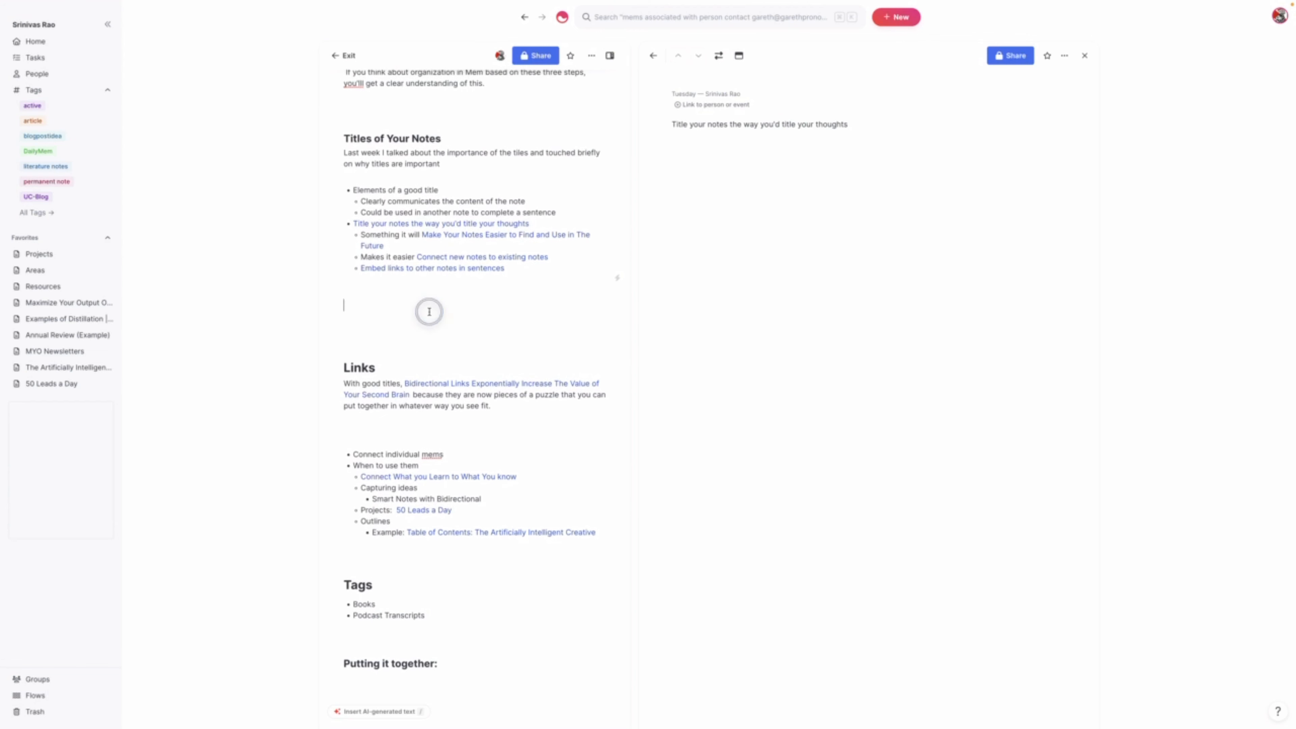
scroll(429, 311, down, 3)
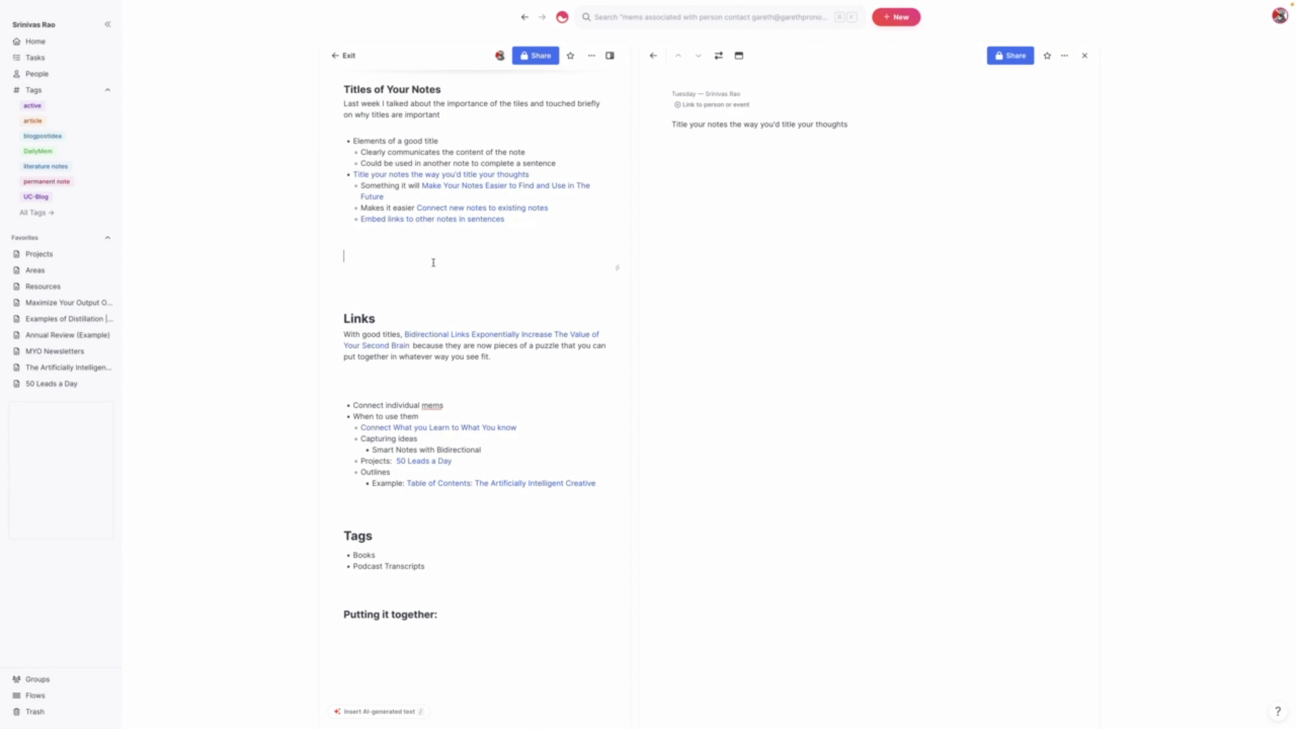
scroll(433, 257, down, 1)
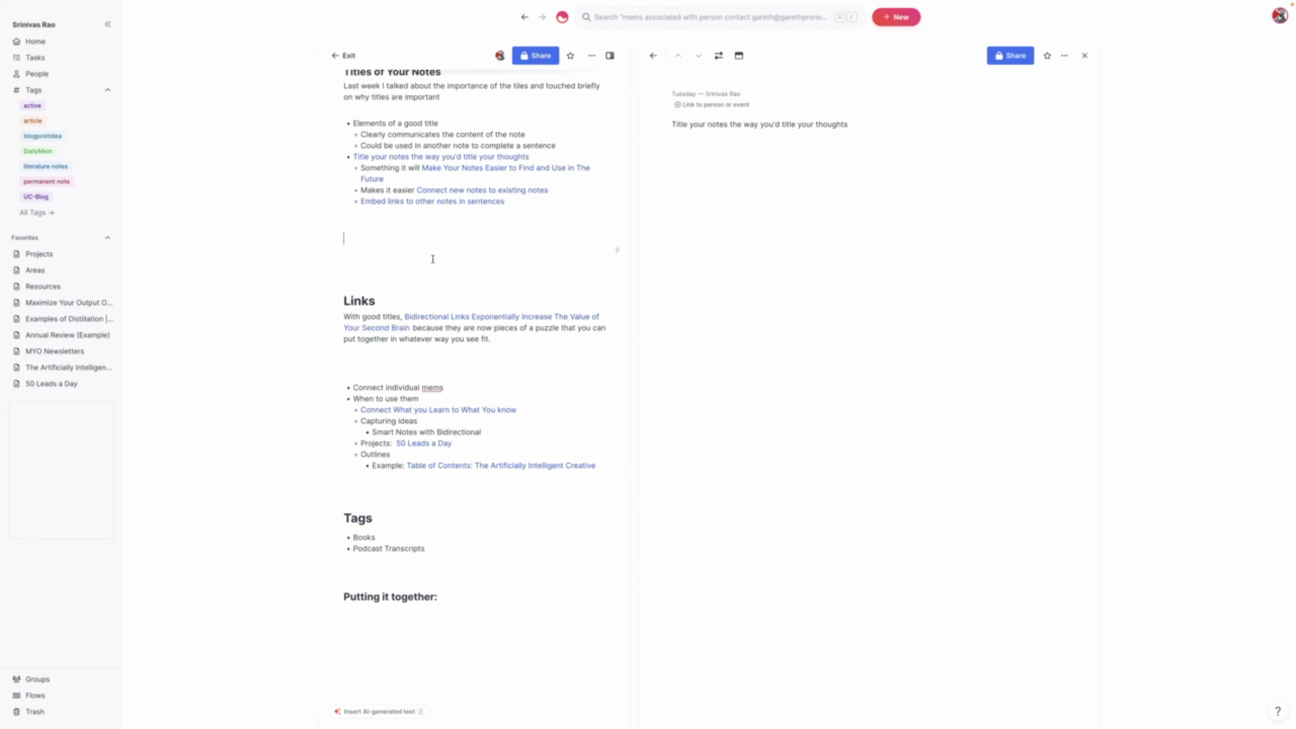
scroll(433, 259, up, 4)
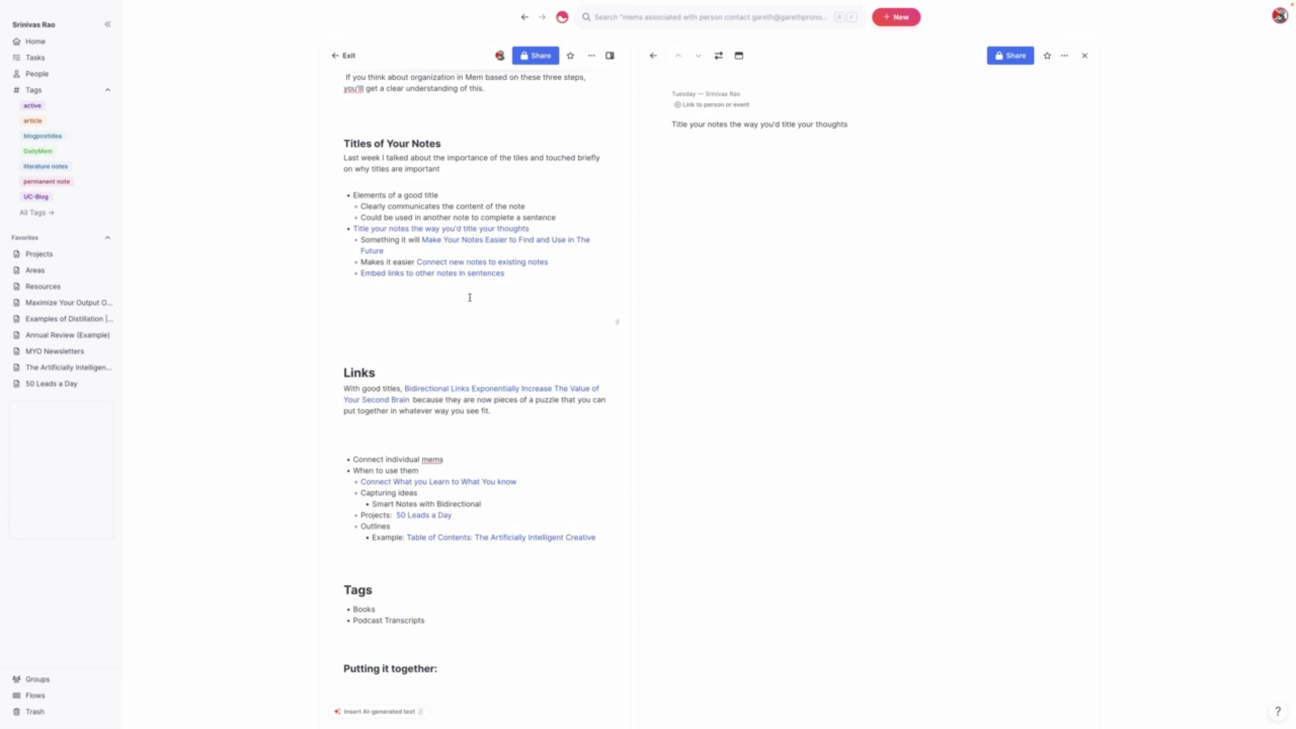
scroll(497, 423, down, 3)
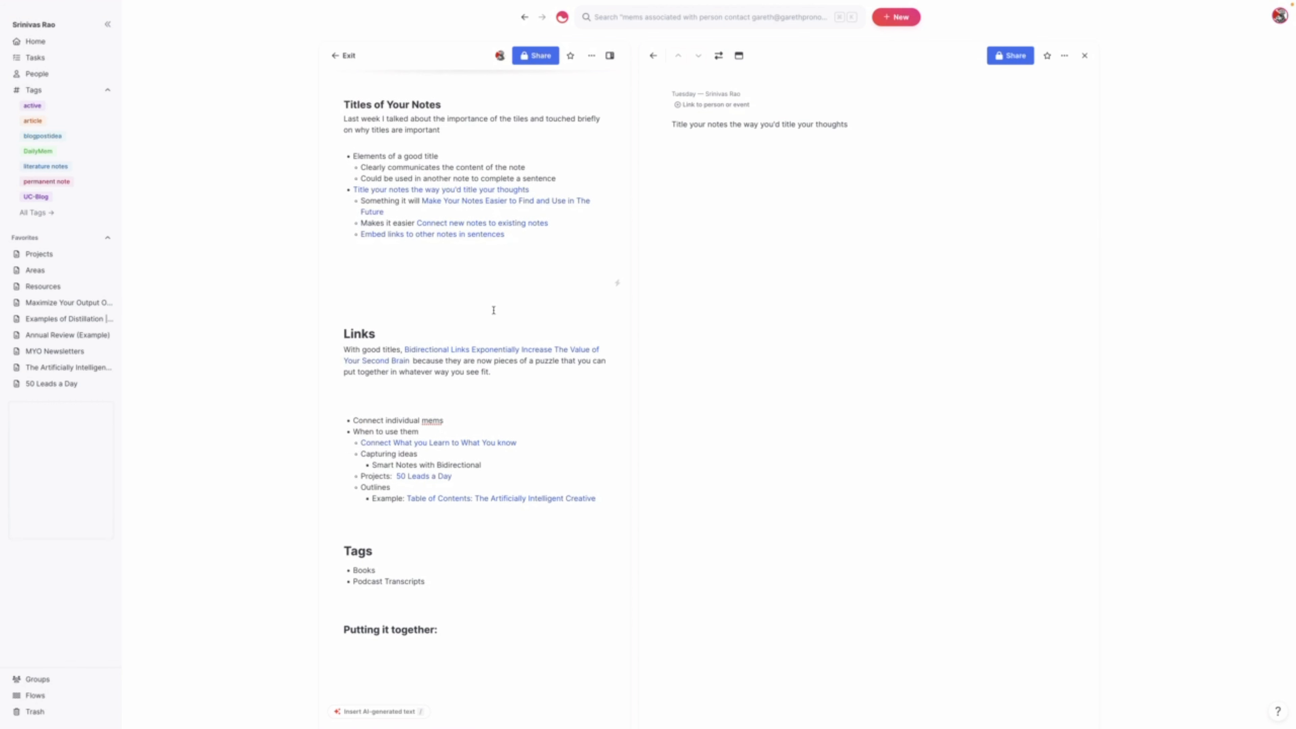
scroll(487, 241, down, 1)
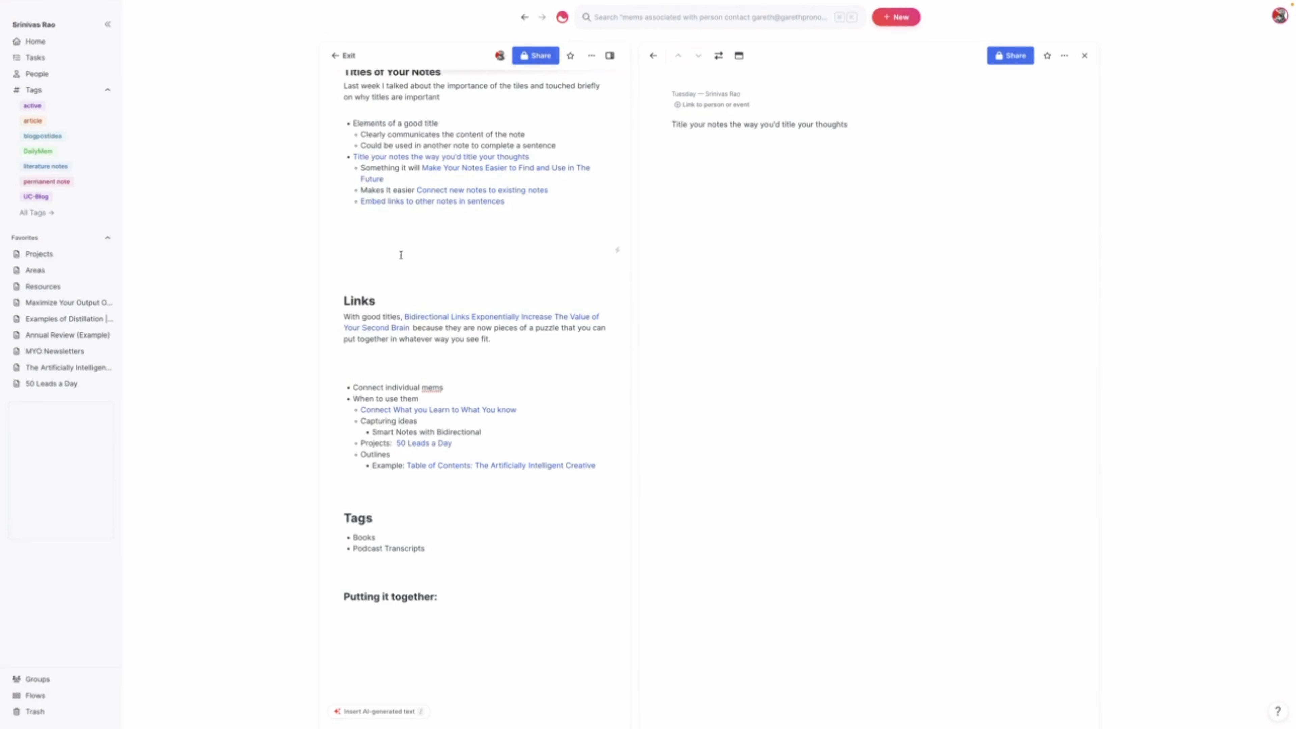
Open the linked note "Mem lets you focus on content instead of structure." from the outline's introduction.
scroll(401, 236, up, 10)
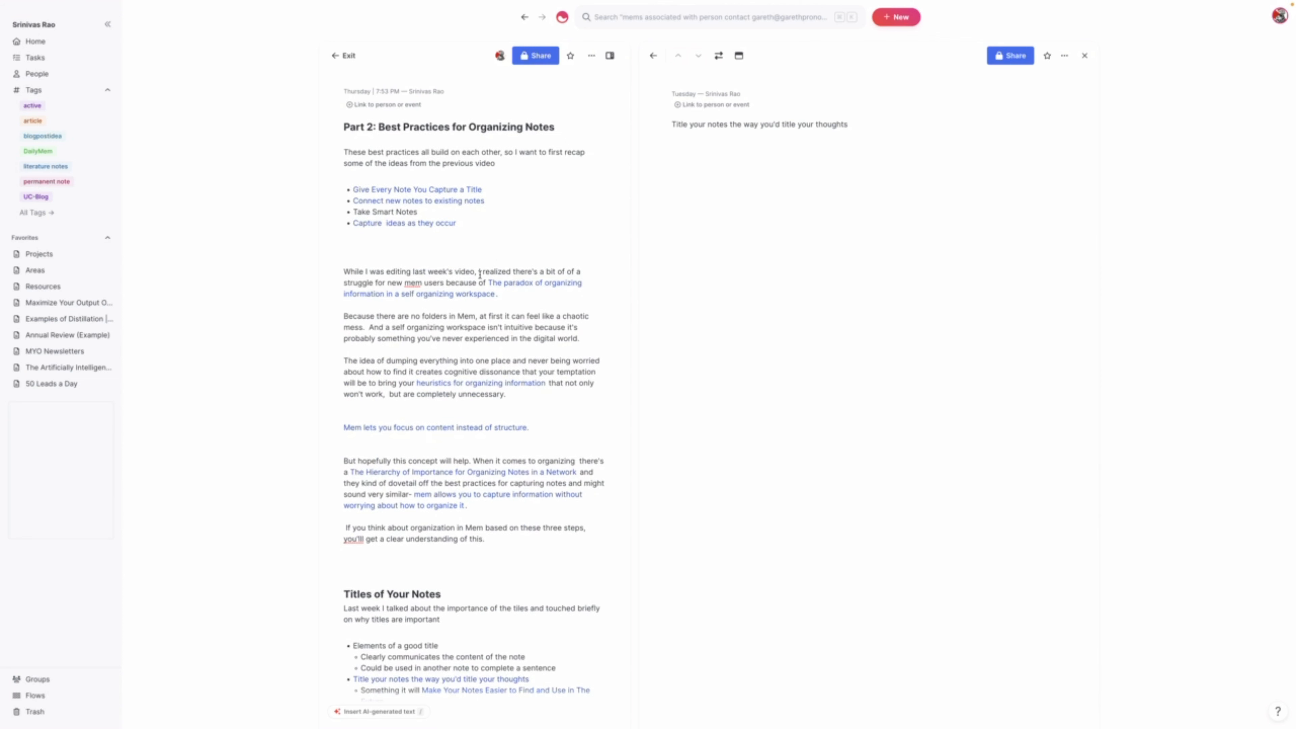
scroll(503, 300, down, 1)
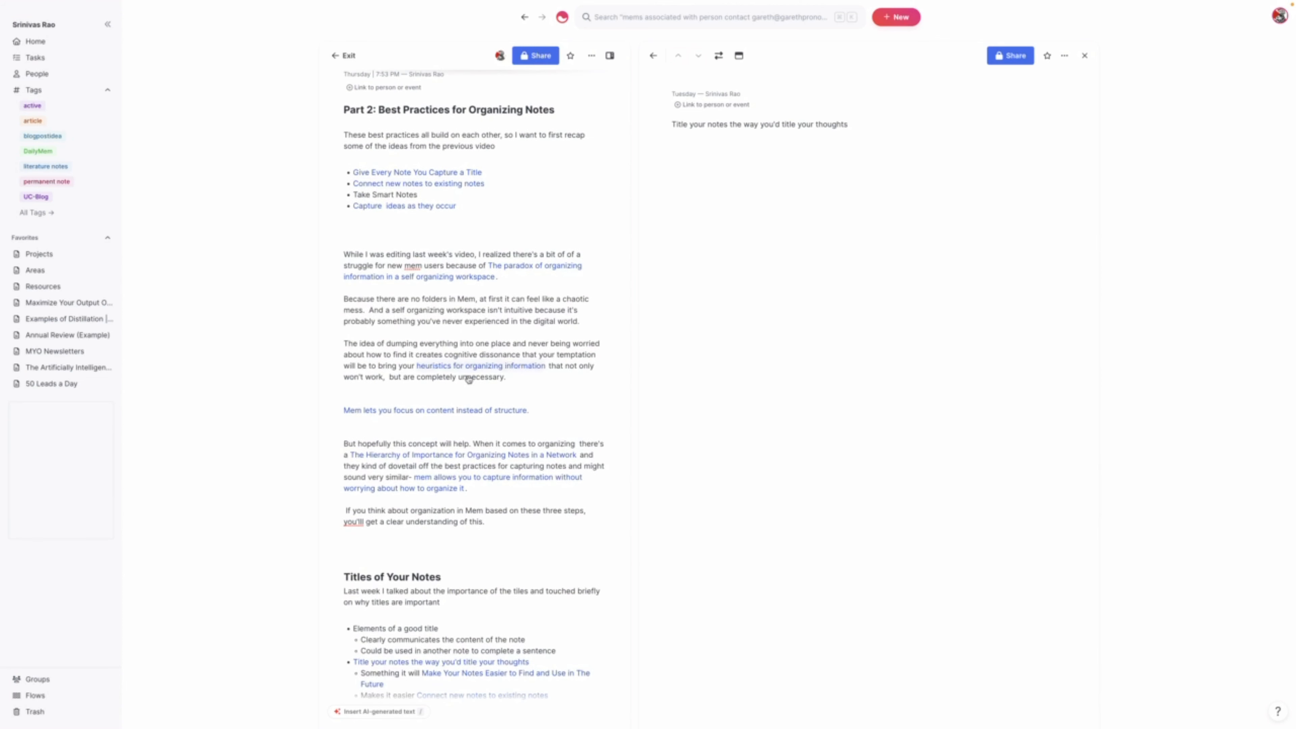
scroll(448, 374, down, 2)
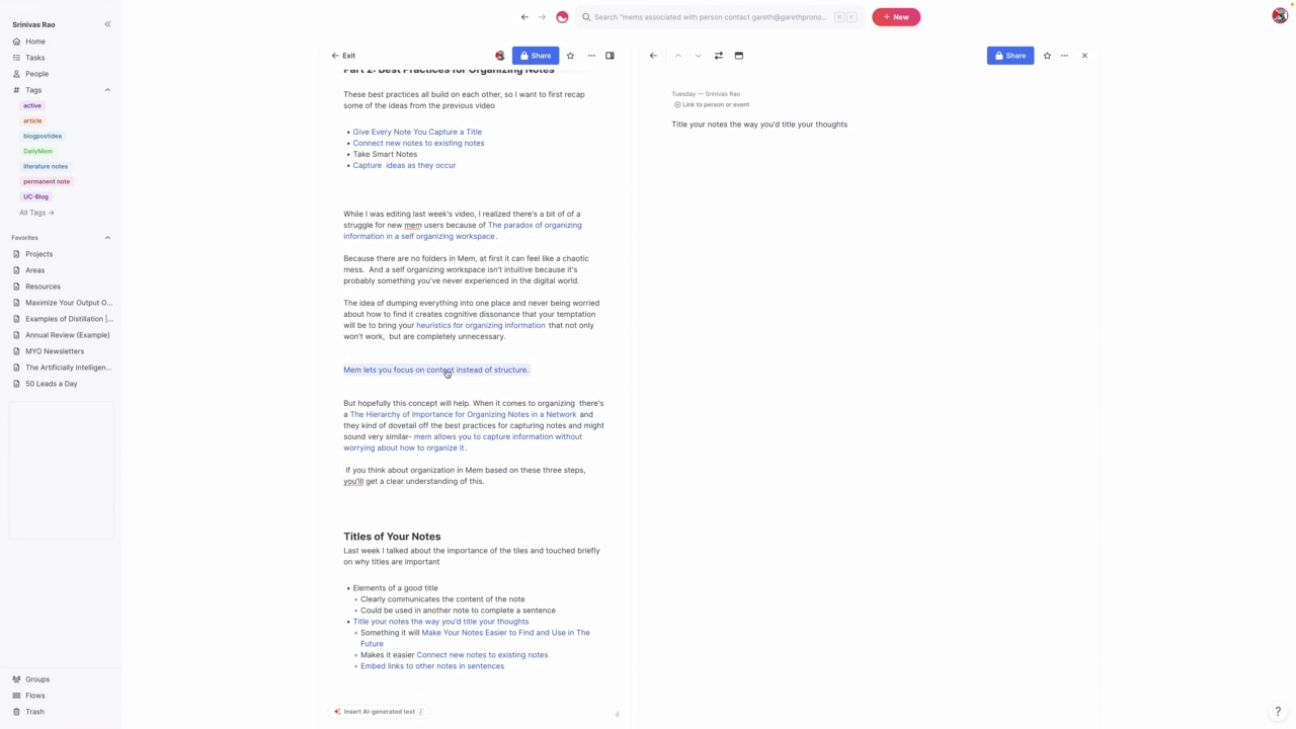
click(448, 372)
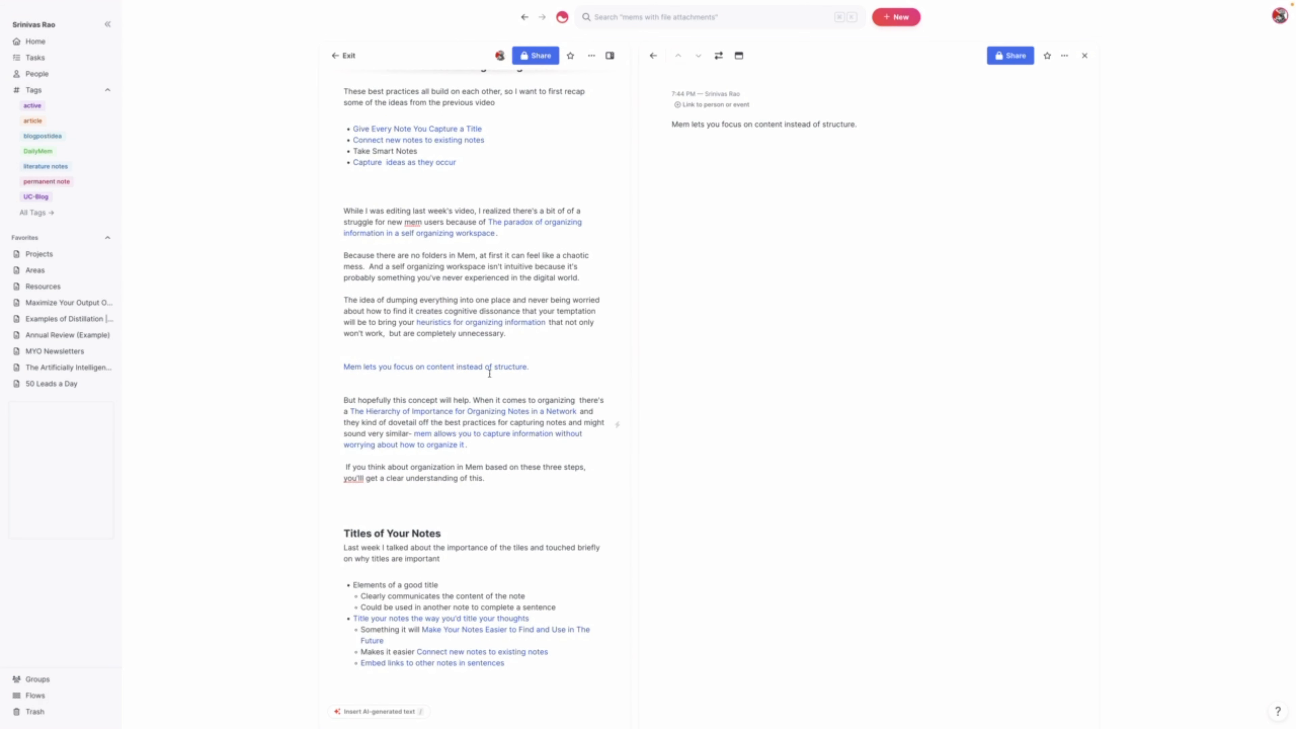
Insert an empty line below the introductory paragraph of the Links section.
scroll(557, 239, down, 1)
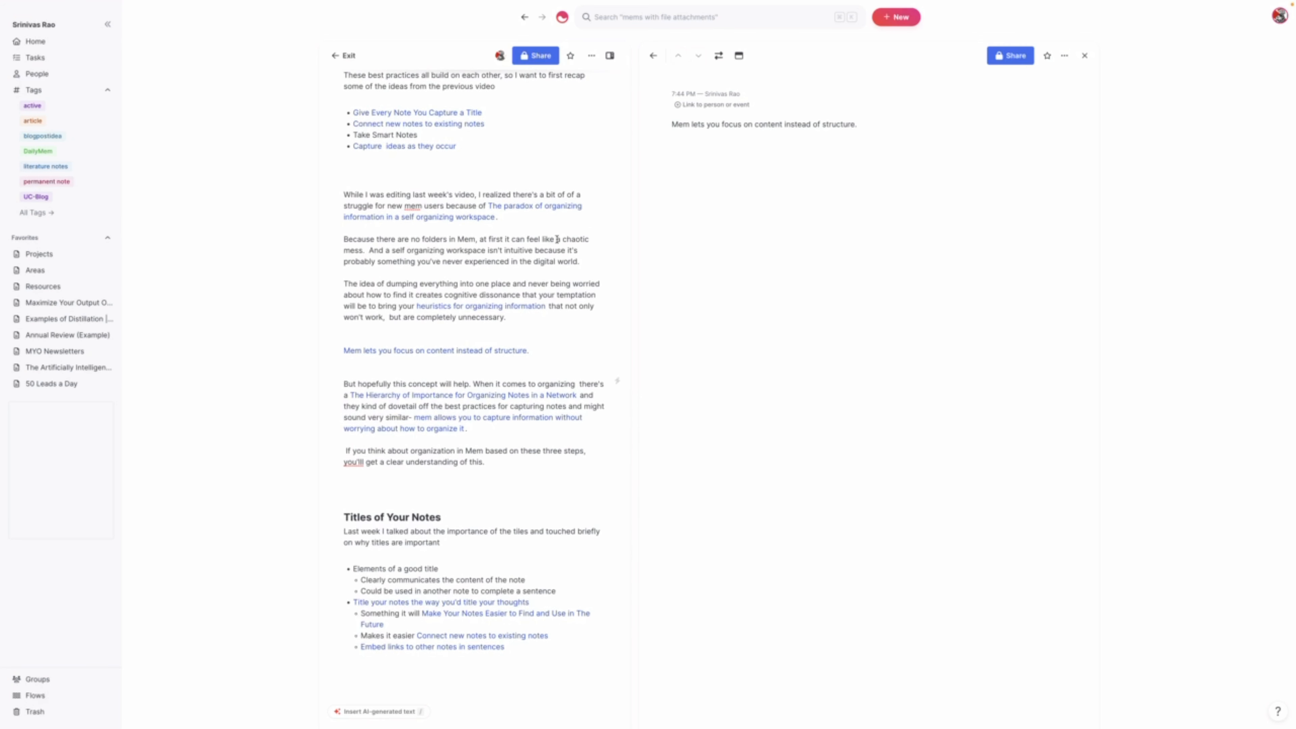
scroll(434, 286, down, 3)
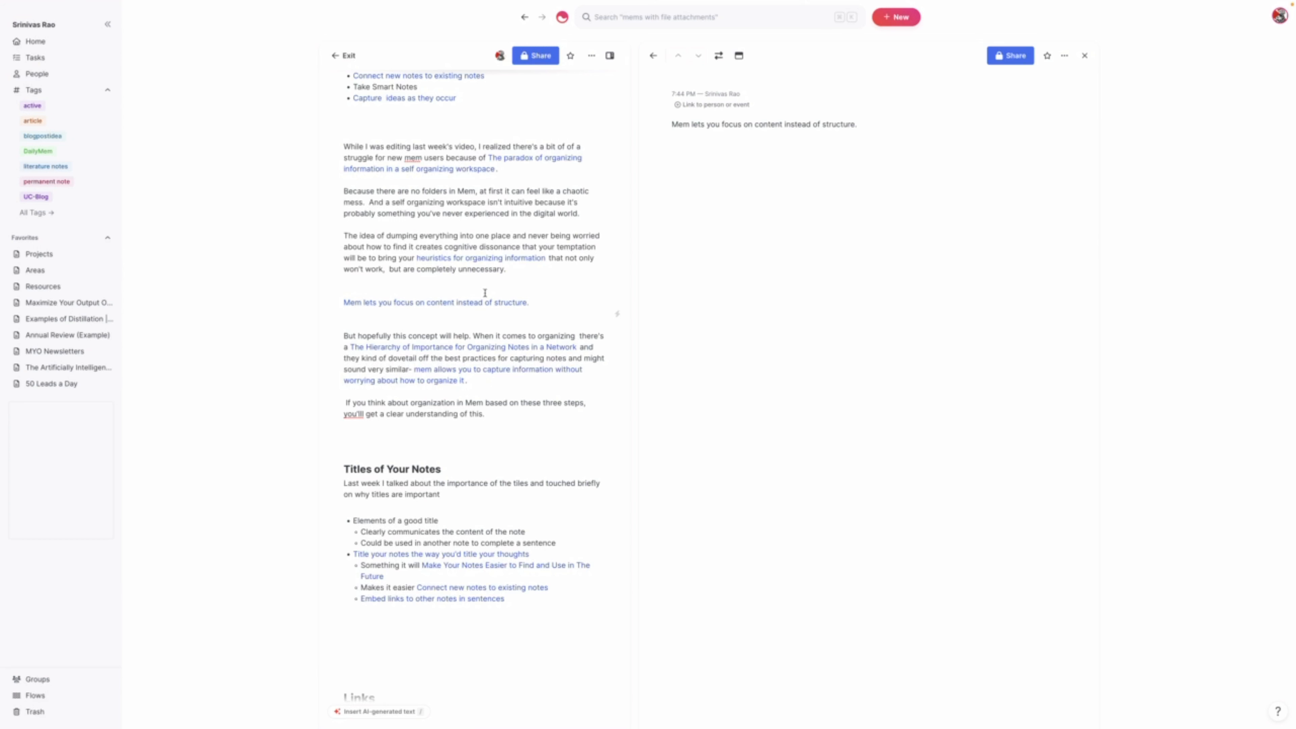
scroll(503, 292, down, 3)
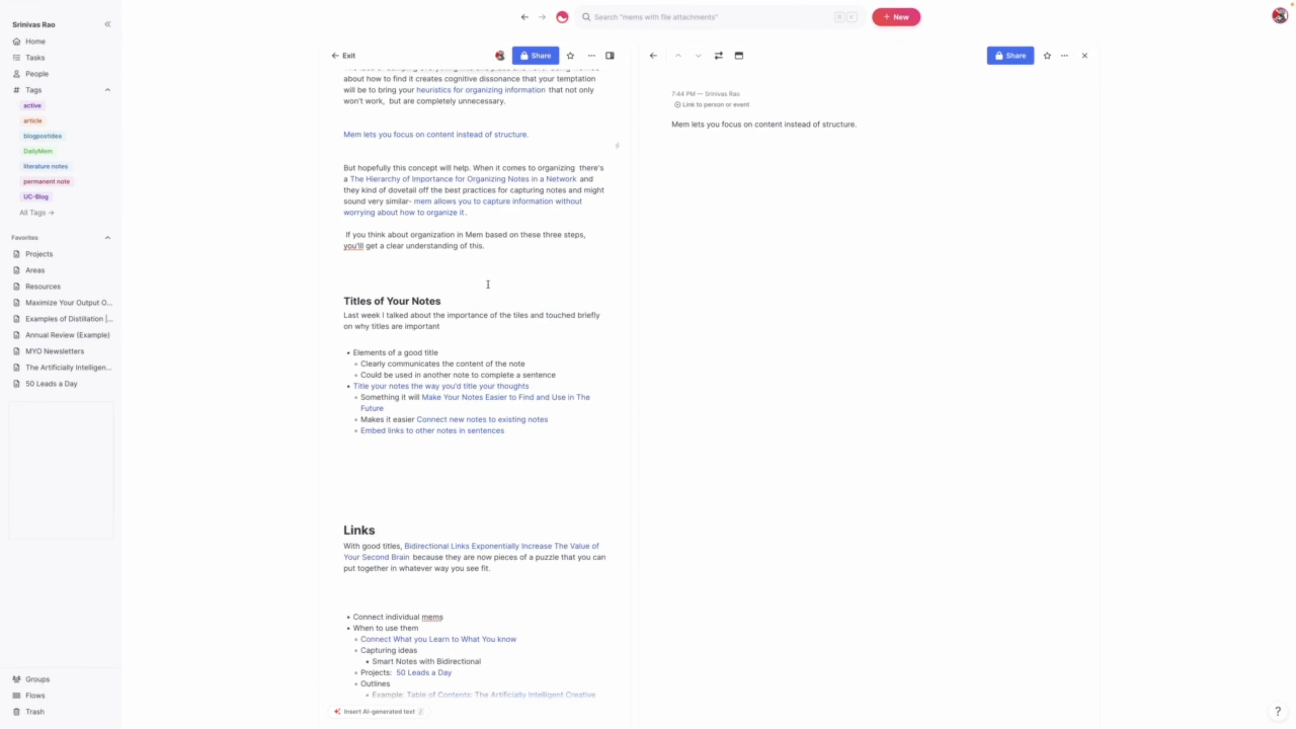
scroll(488, 284, down, 3)
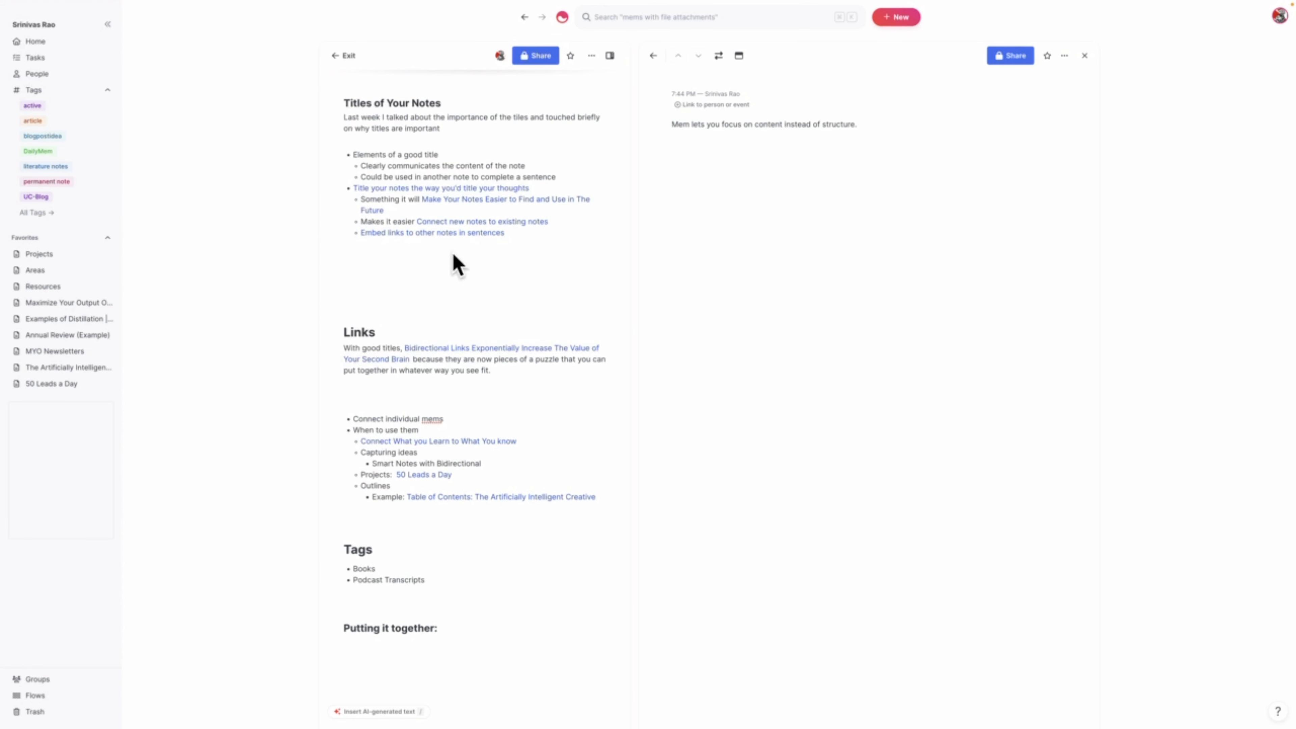
scroll(375, 298, down, 1)
scroll(418, 369, down, 1)
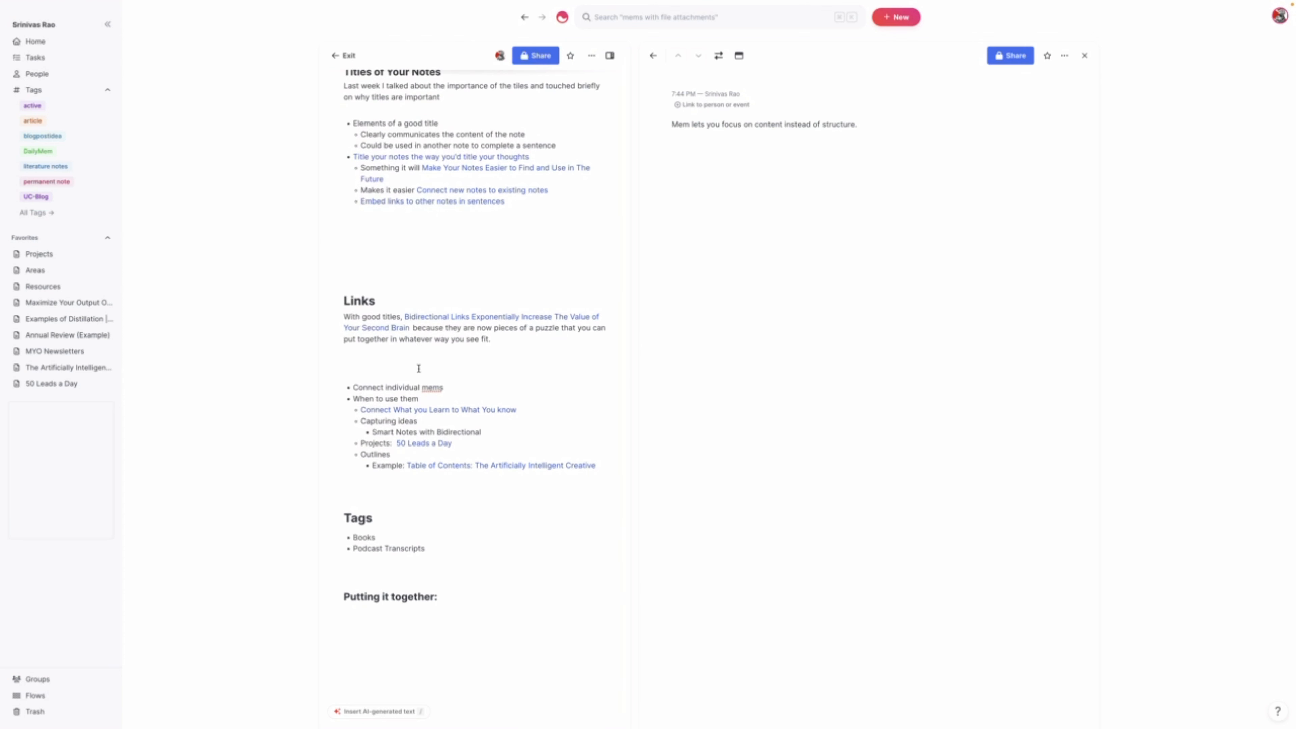
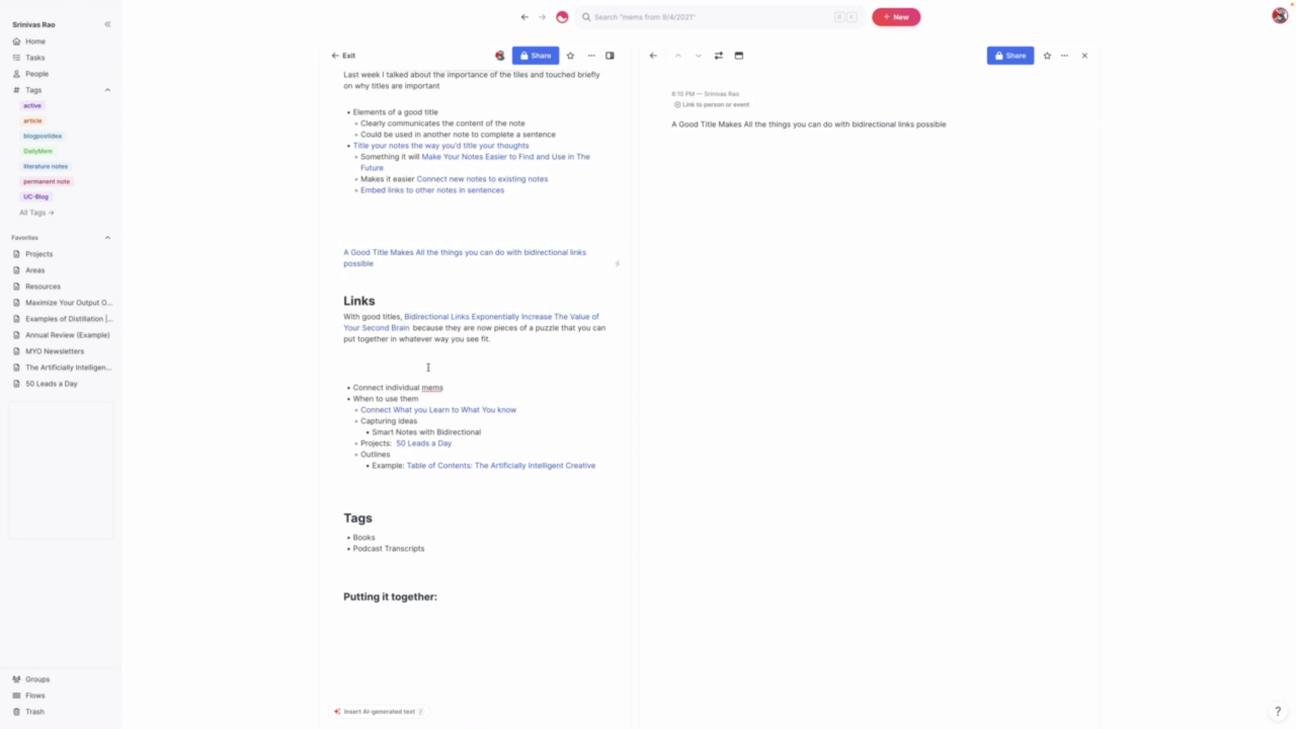
click(376, 350)
key(Return)
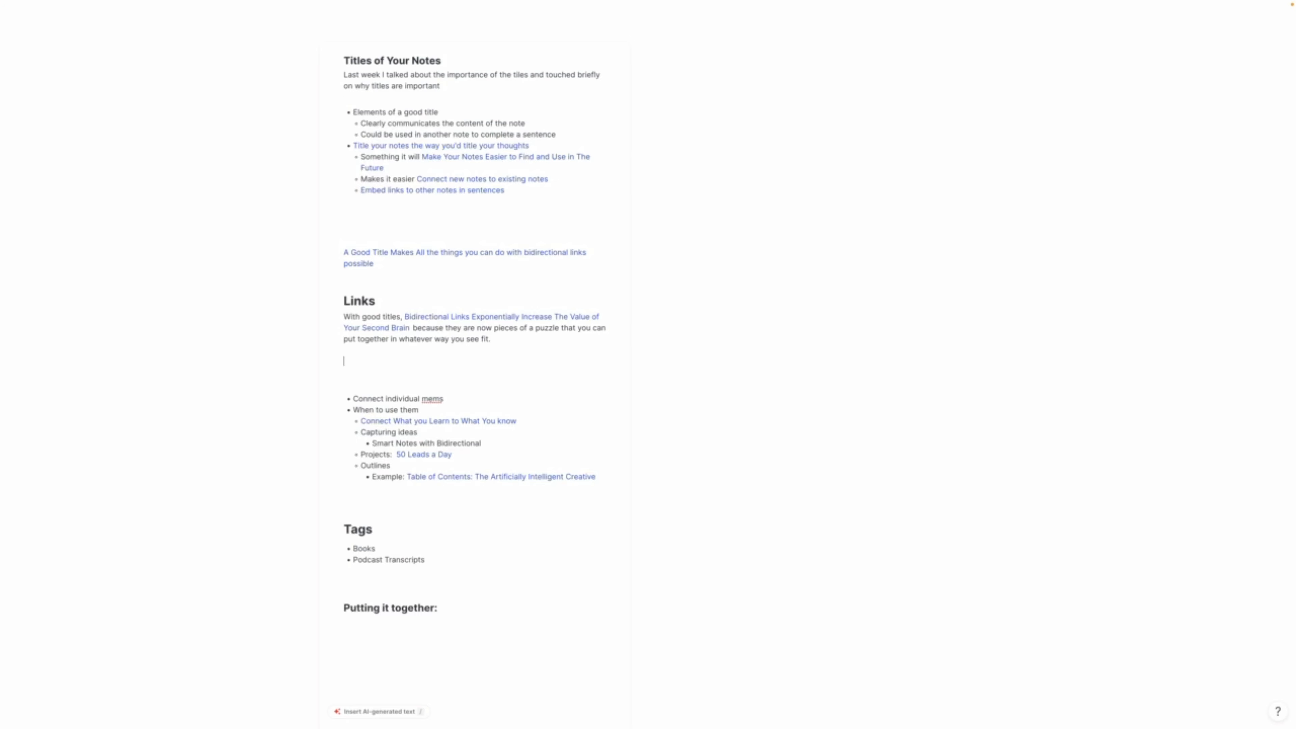
Open the linked "50 Leads a Day" project note and view its Project Kick Off and Project Plan sections.
click(426, 454)
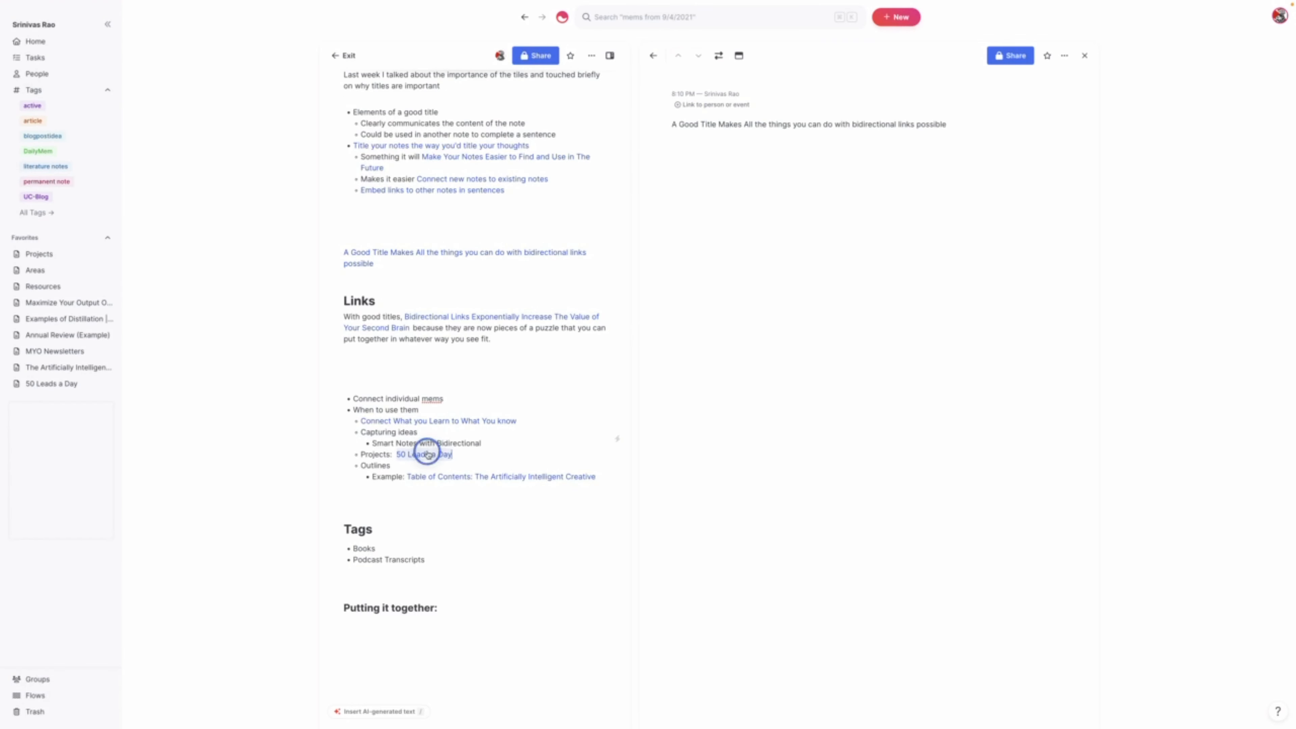
scroll(783, 89, down, 5)
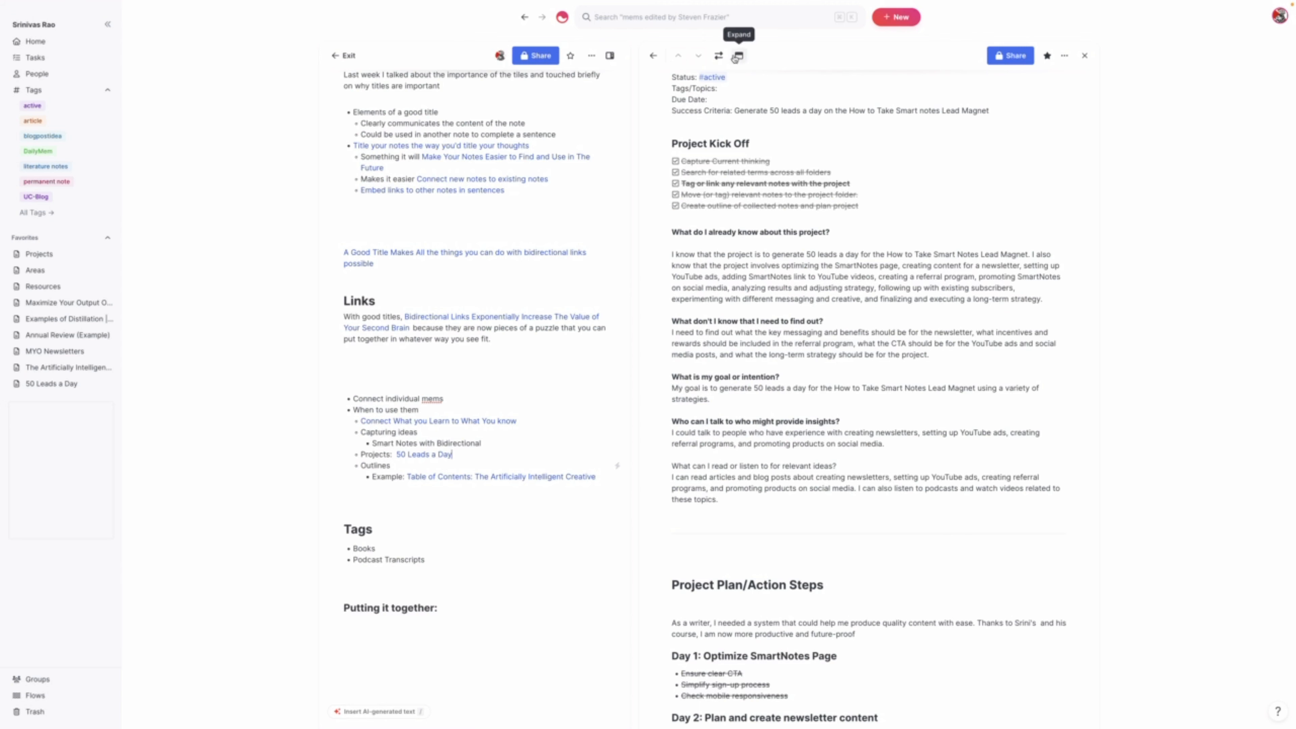
Swap the two panes so the "50 Leads a Day" note is the main one, and close the outline shown beside it.
click(718, 55)
scroll(491, 236, down, 1)
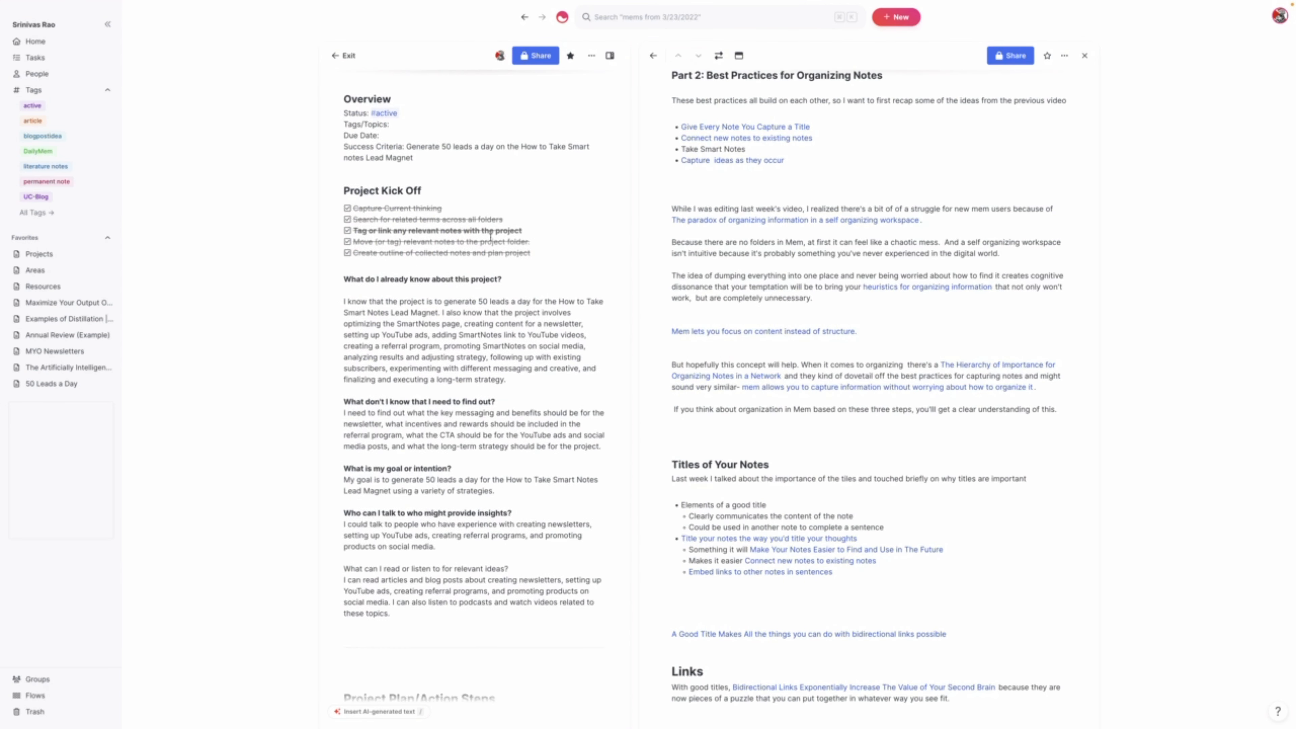
scroll(520, 355, down, 15)
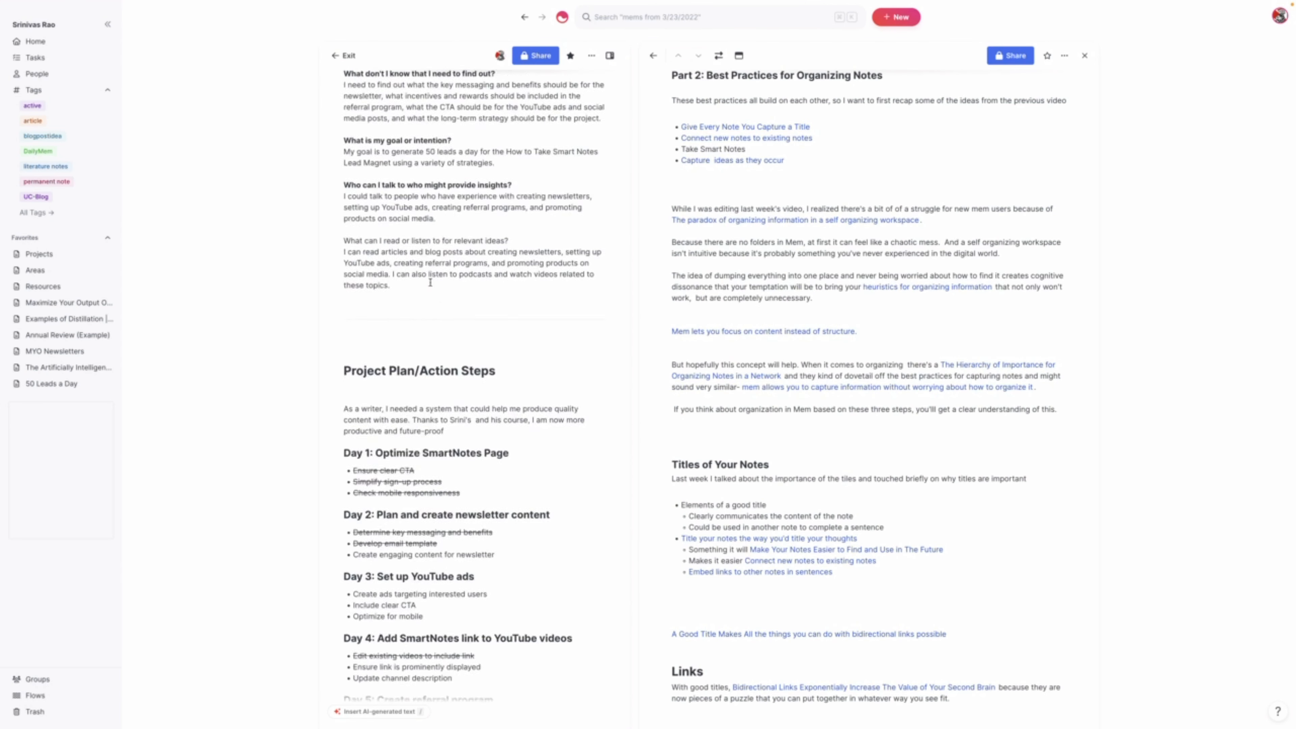
scroll(430, 282, up, 15)
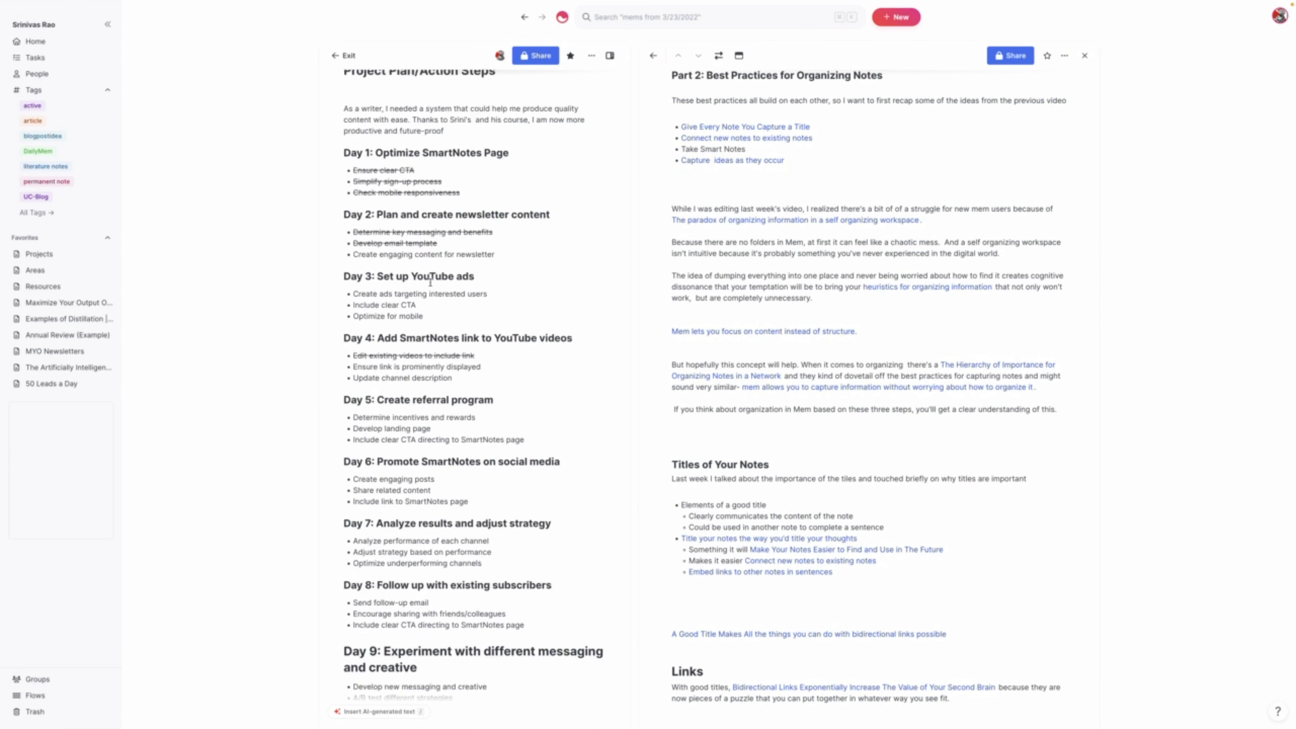
scroll(408, 204, up, 5)
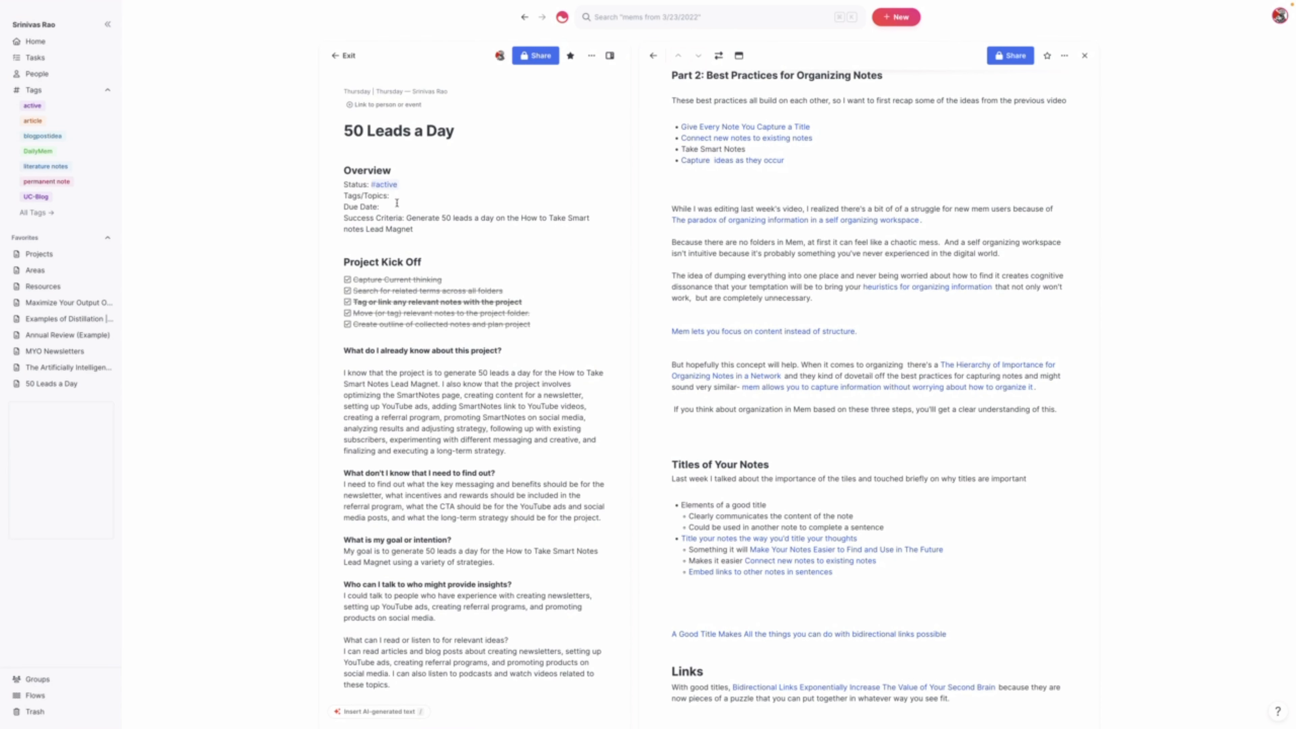
click(1085, 55)
Review the "50 Leads a Day" note's overview, kick-off questions and day-by-day action steps.
scroll(637, 256, down, 5)
scroll(630, 249, down, 3)
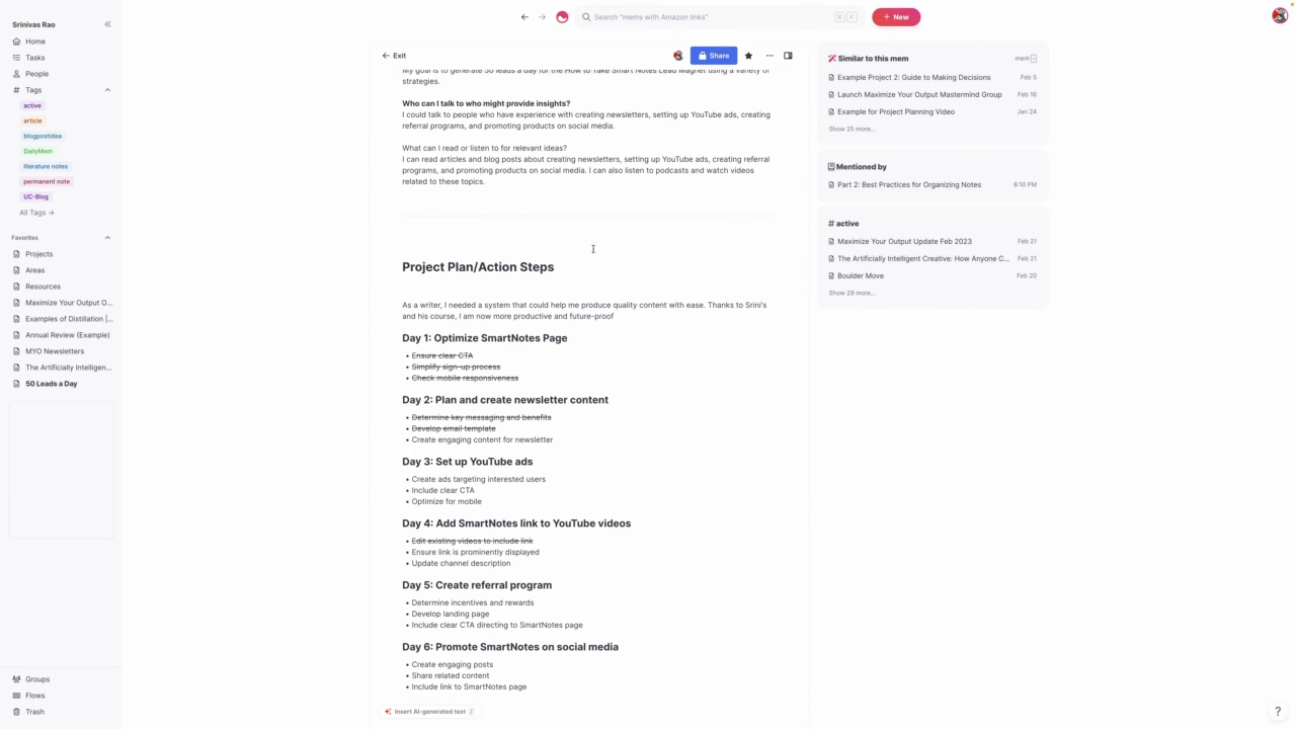
scroll(480, 267, down, 4)
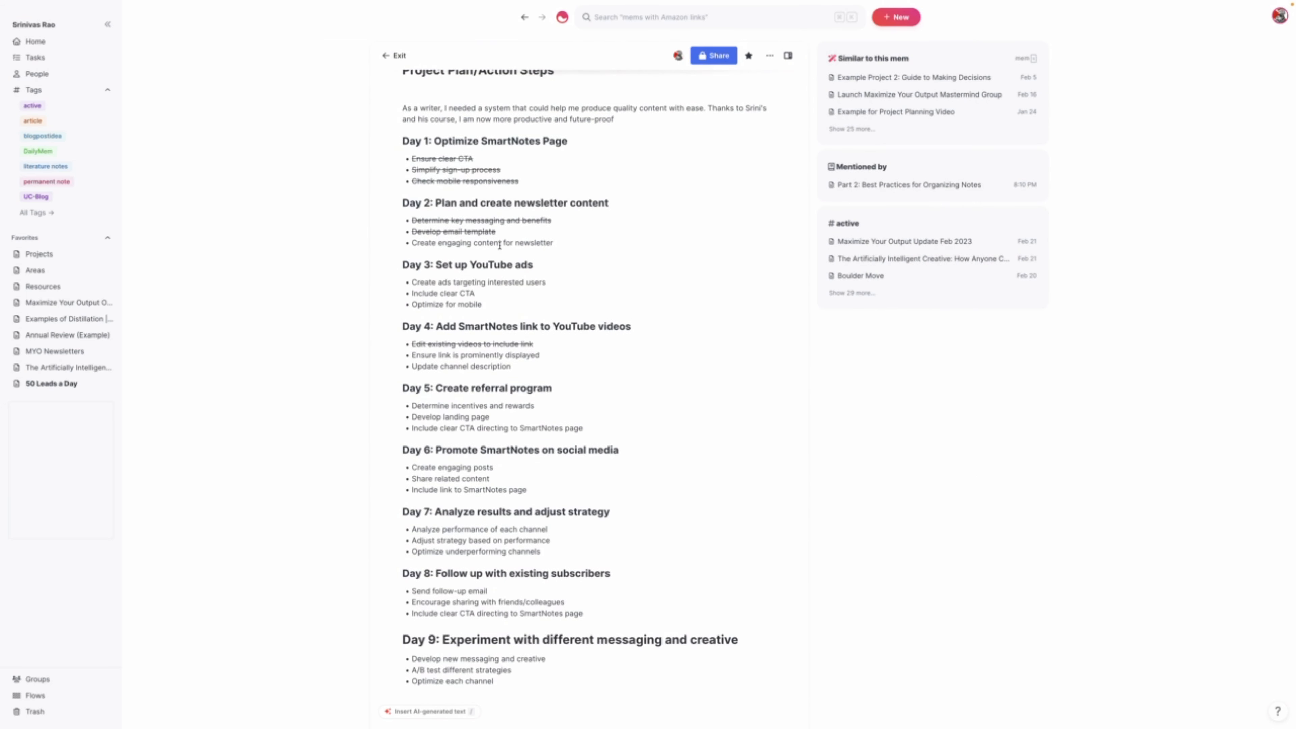
scroll(514, 211, up, 4)
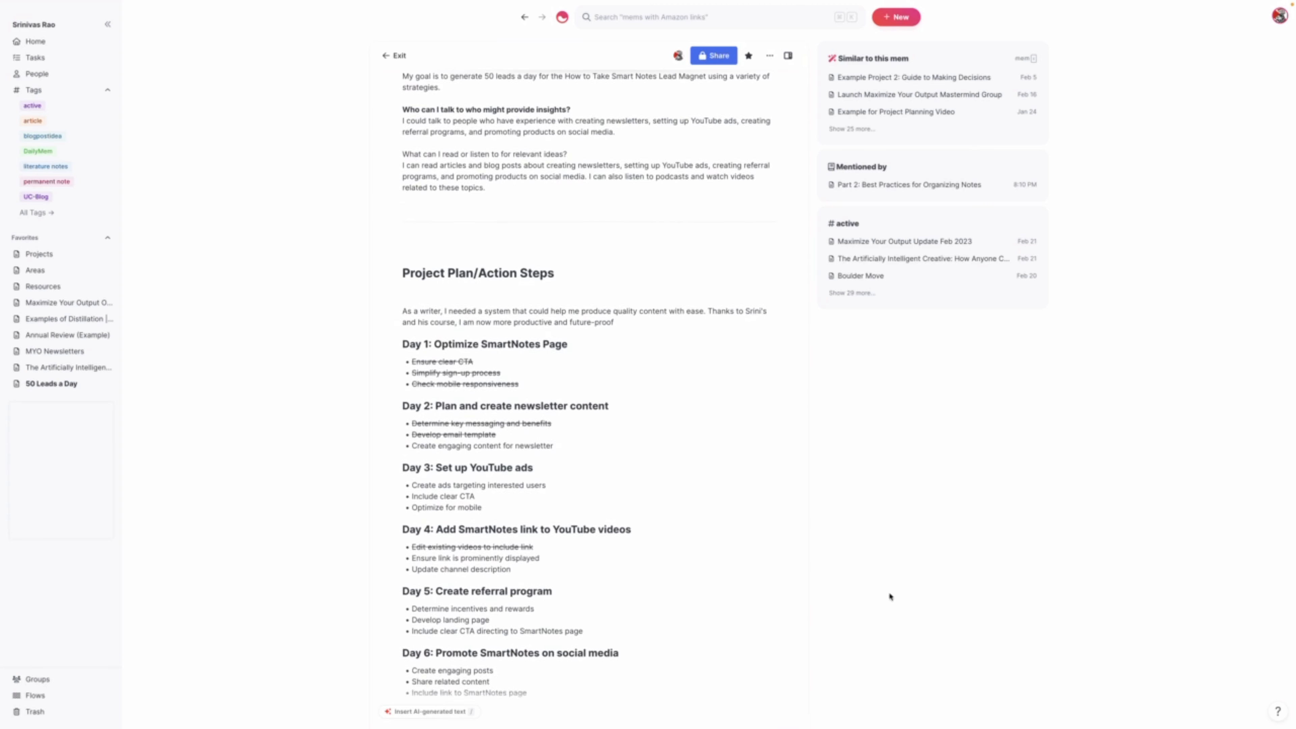
scroll(544, 380, down, 2)
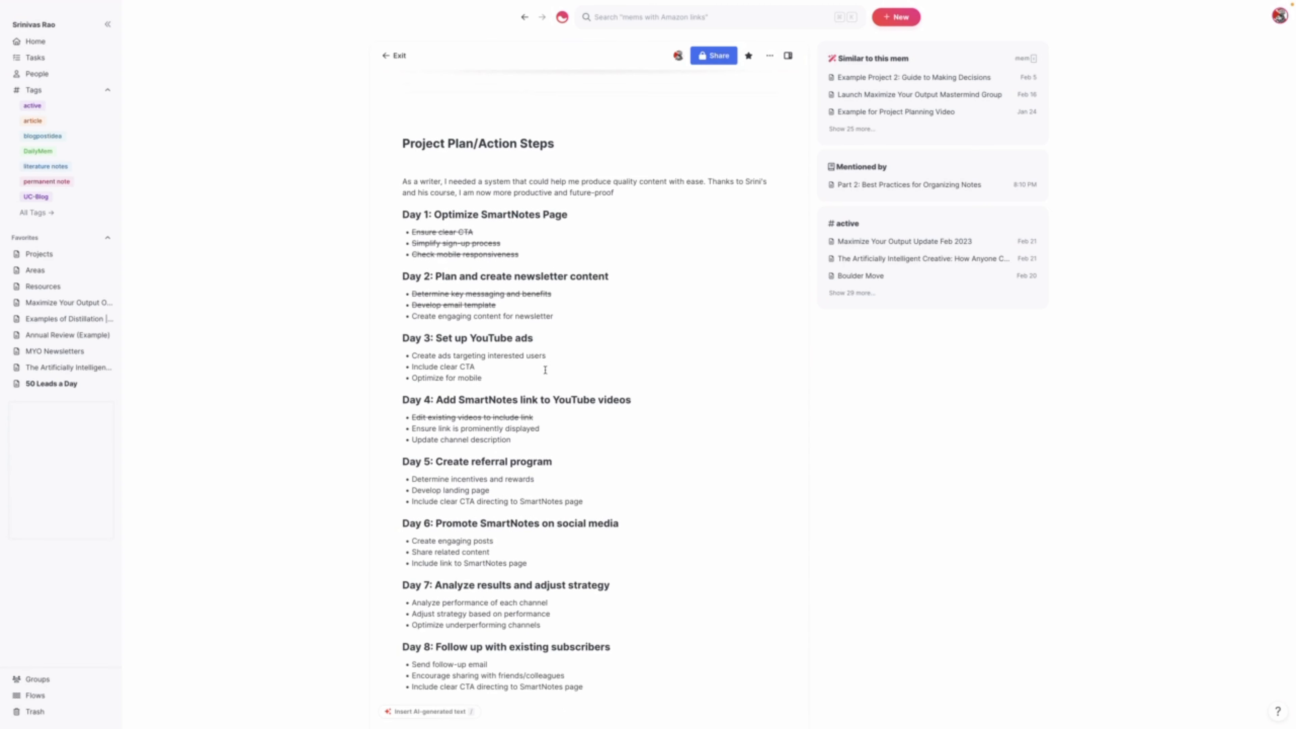
scroll(480, 271, up, 11)
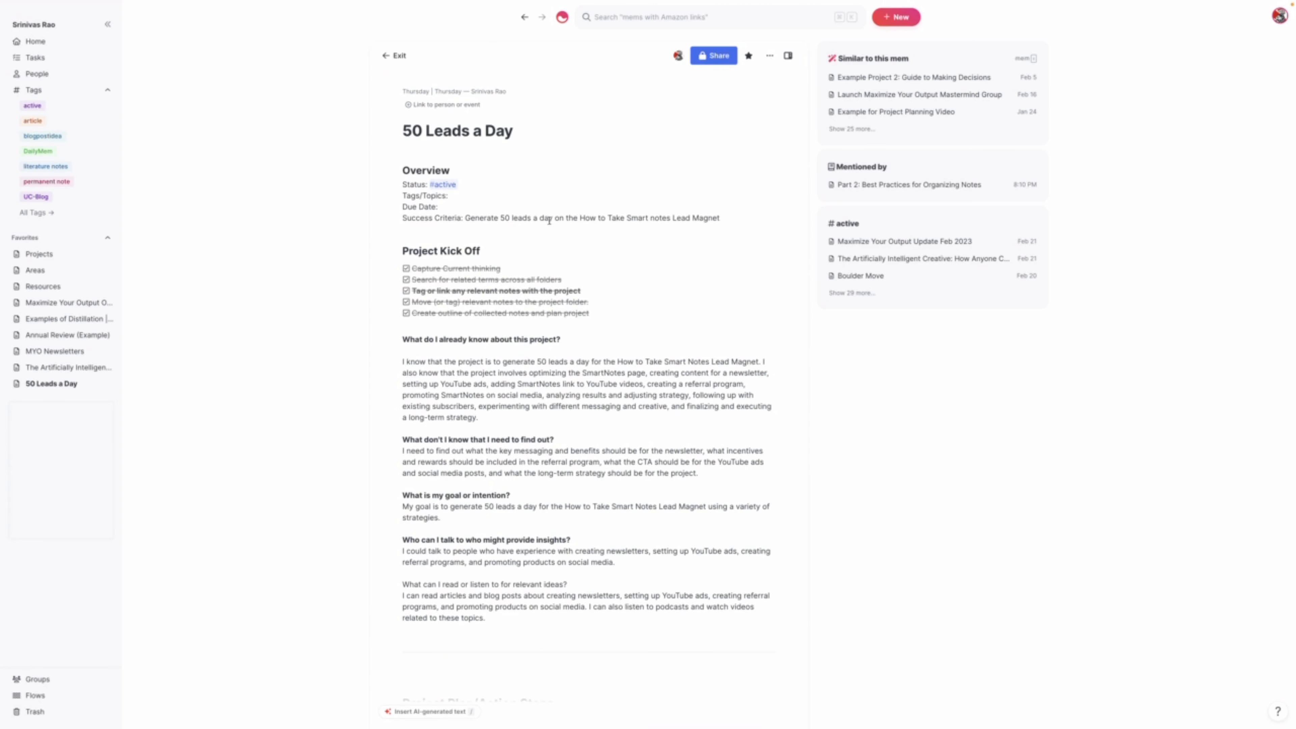
scroll(672, 235, down, 1)
scroll(572, 262, down, 5)
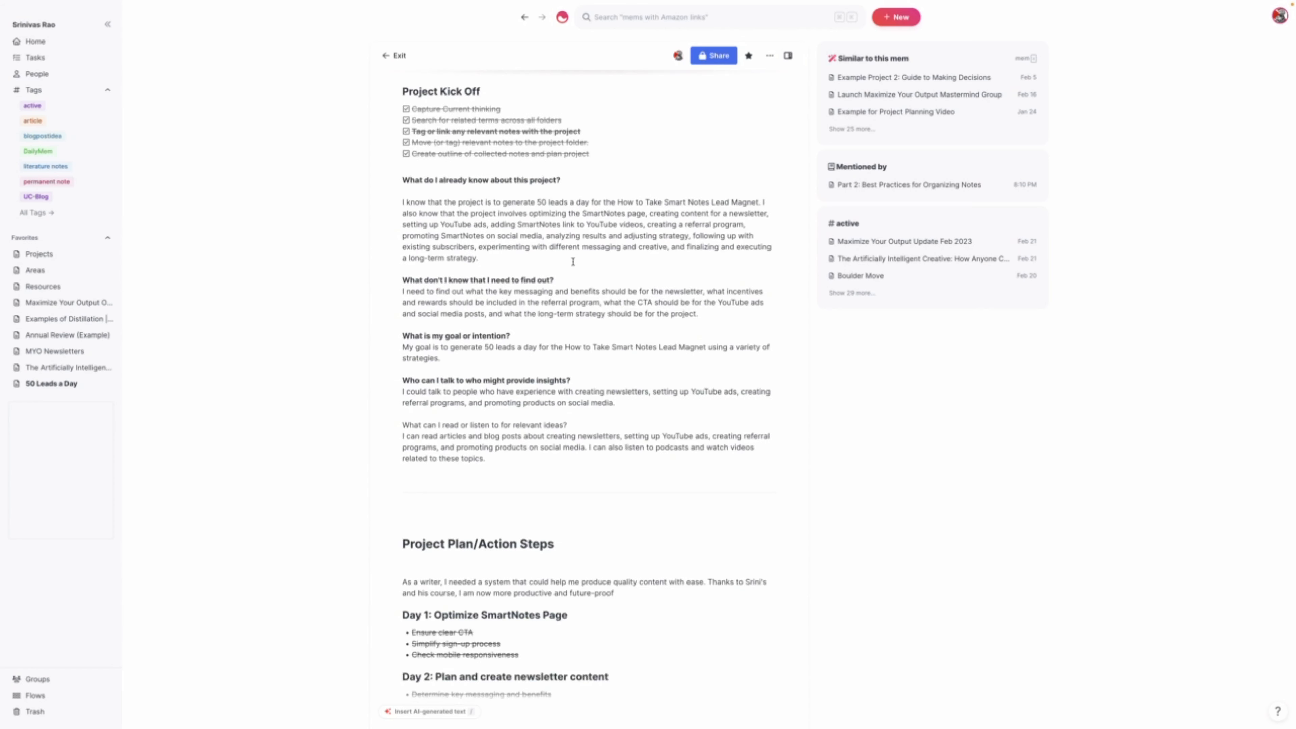
scroll(572, 262, down, 1)
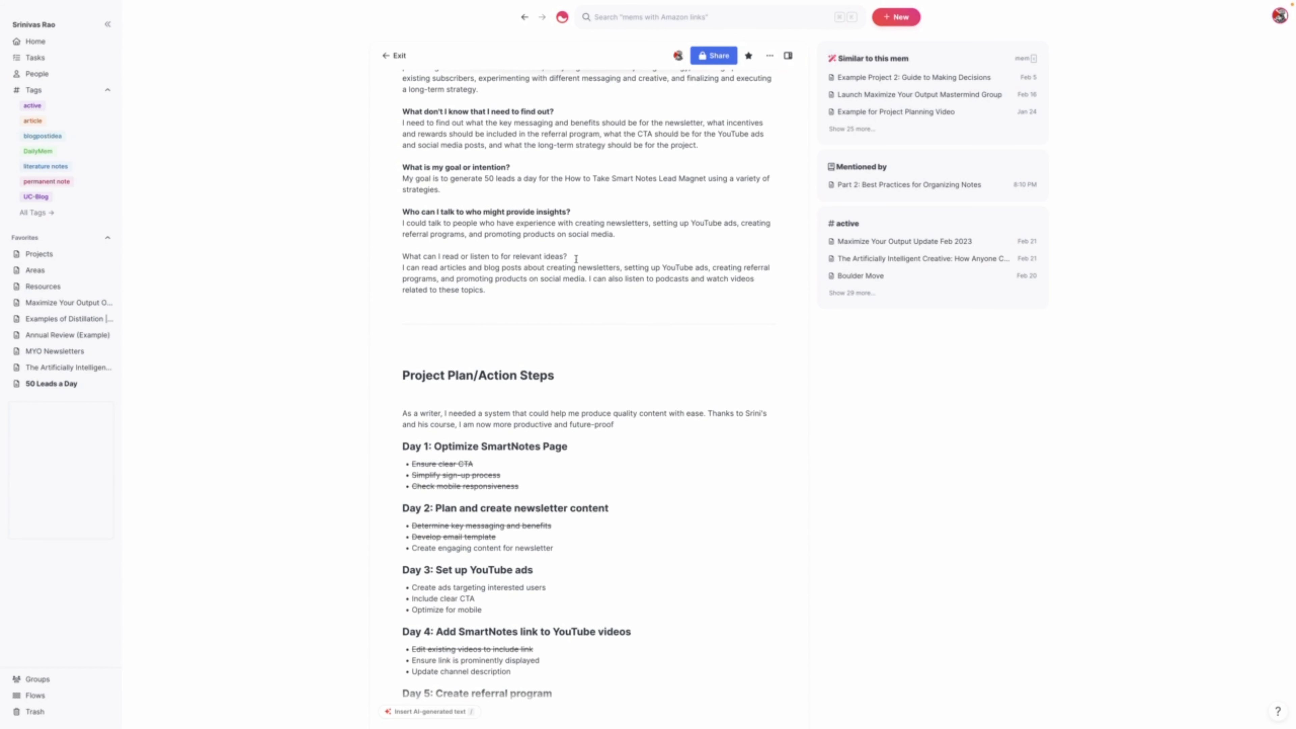
Insert a bulleted link to the note "Landing Page Copy How to take Smart Notes Version 2" above the Project Plan/Action Steps heading.
click(451, 343)
key(Return)
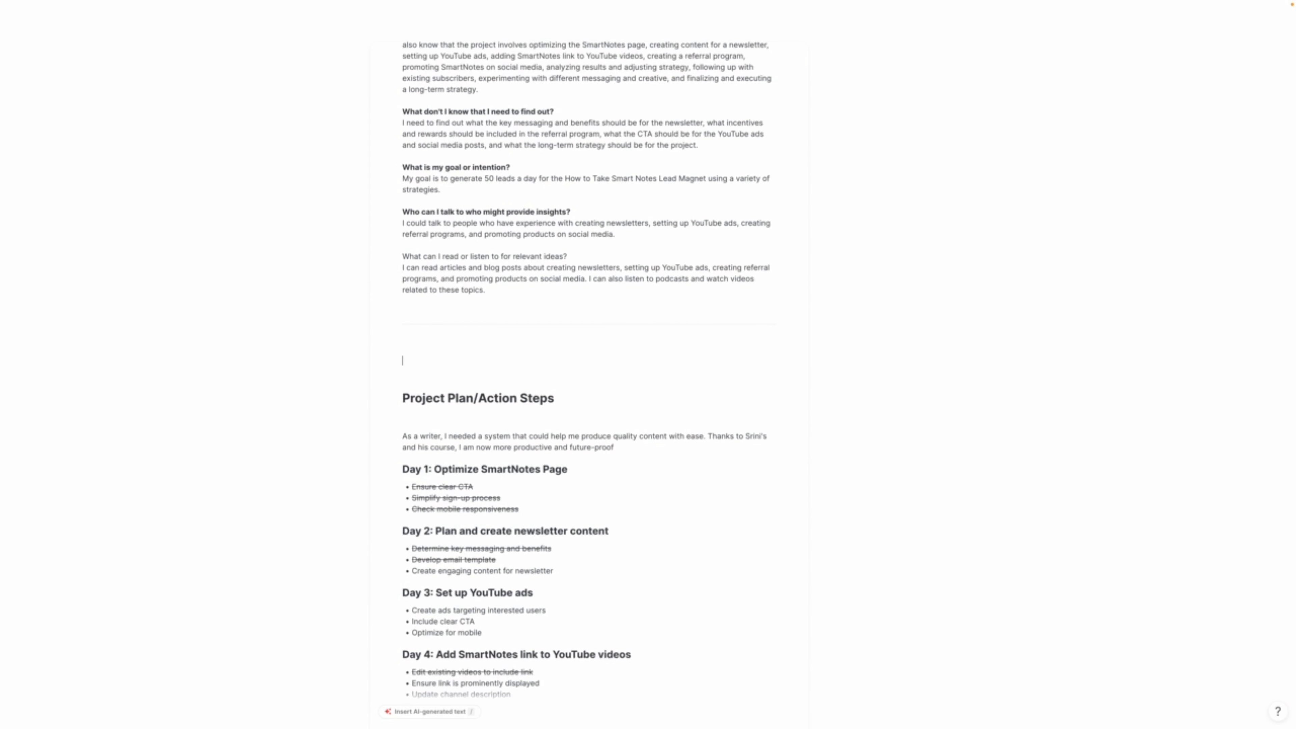
key(Return)
text(@La)
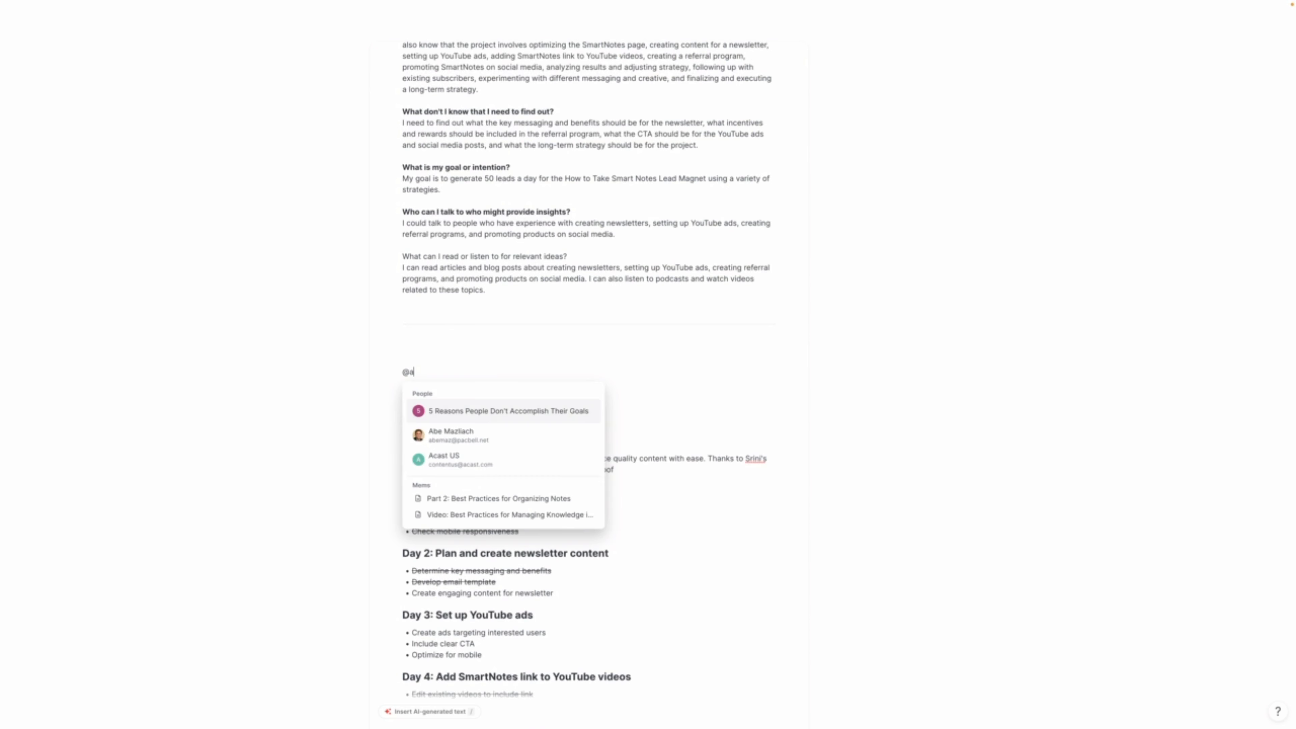
text(nding page)
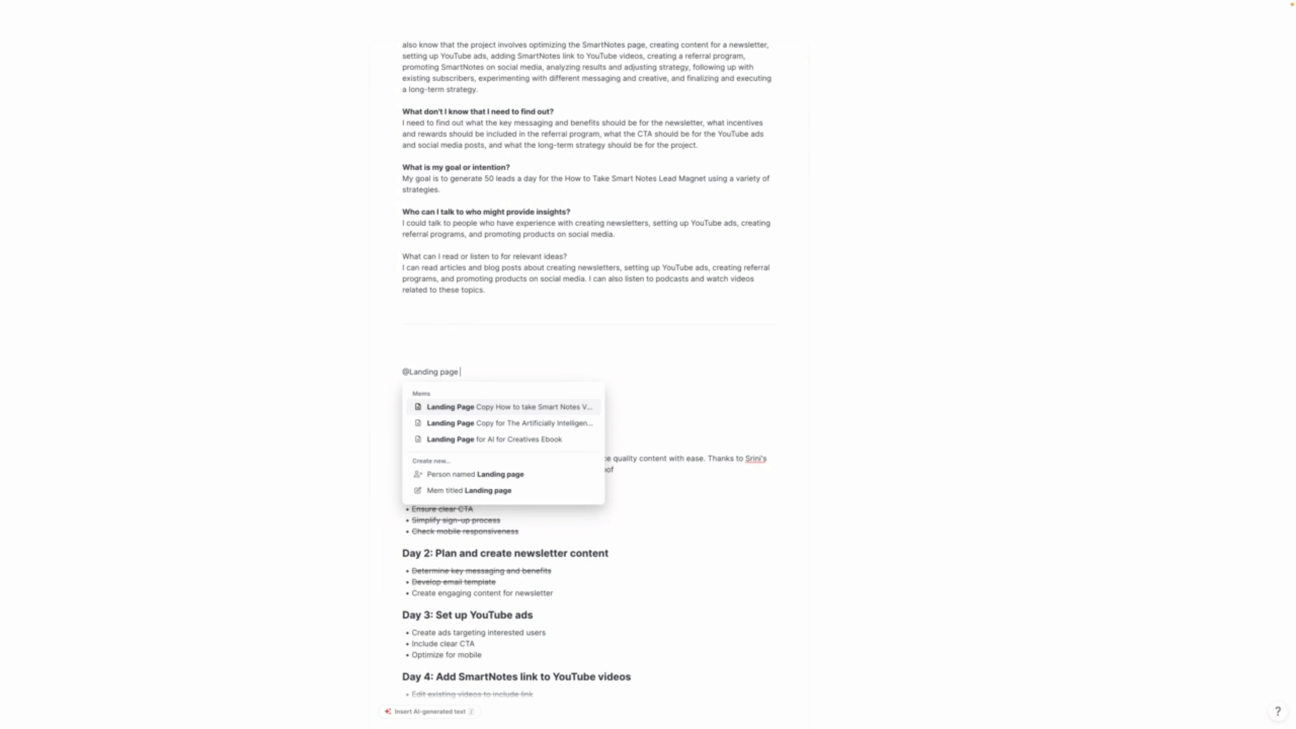
key(Return)
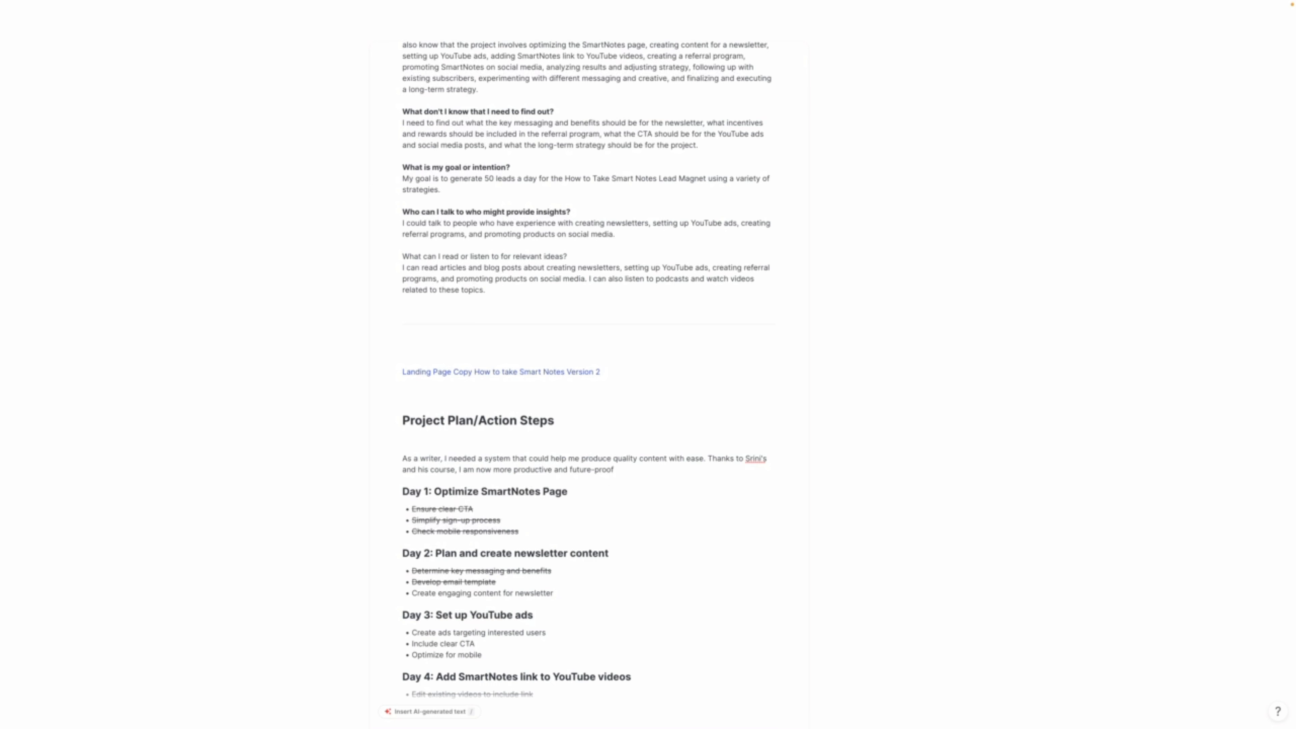
key(Return)
key(Up)
text(- )
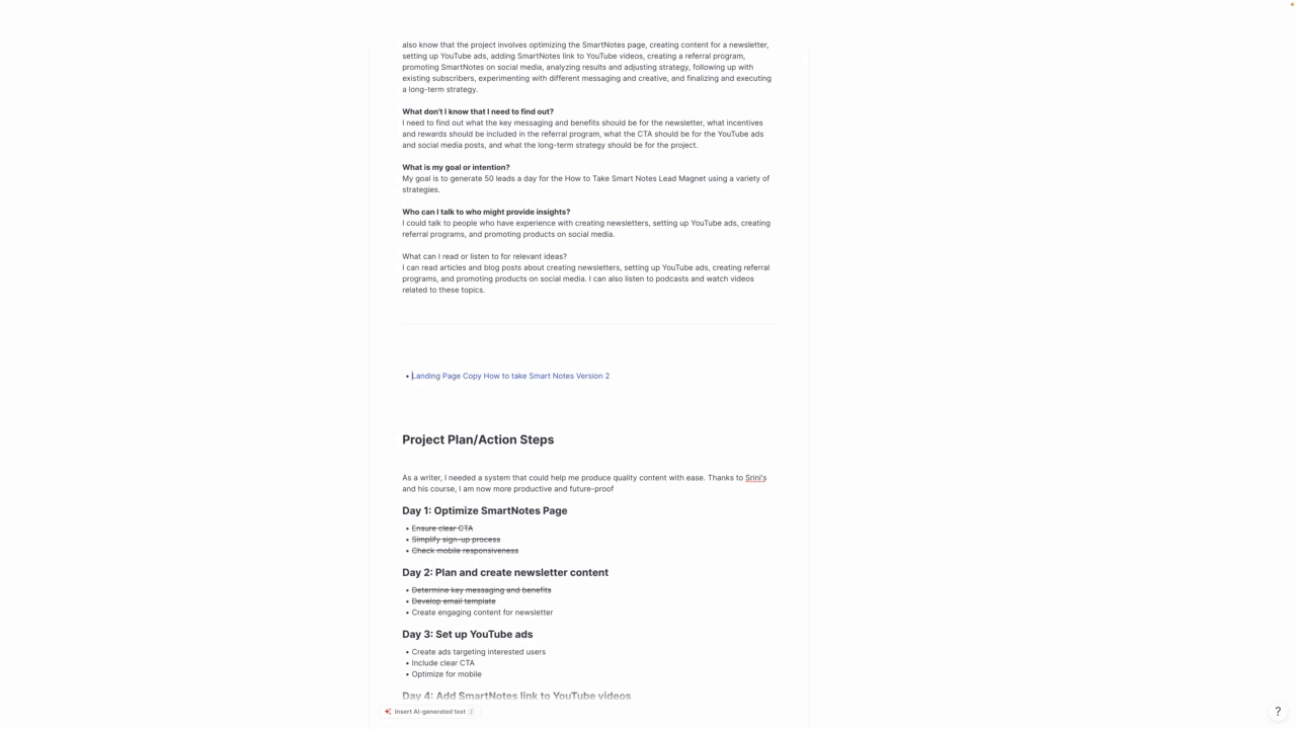
Add a second bullet linking to the "How to take Smart Notes Webinar Recording" note.
text(-)
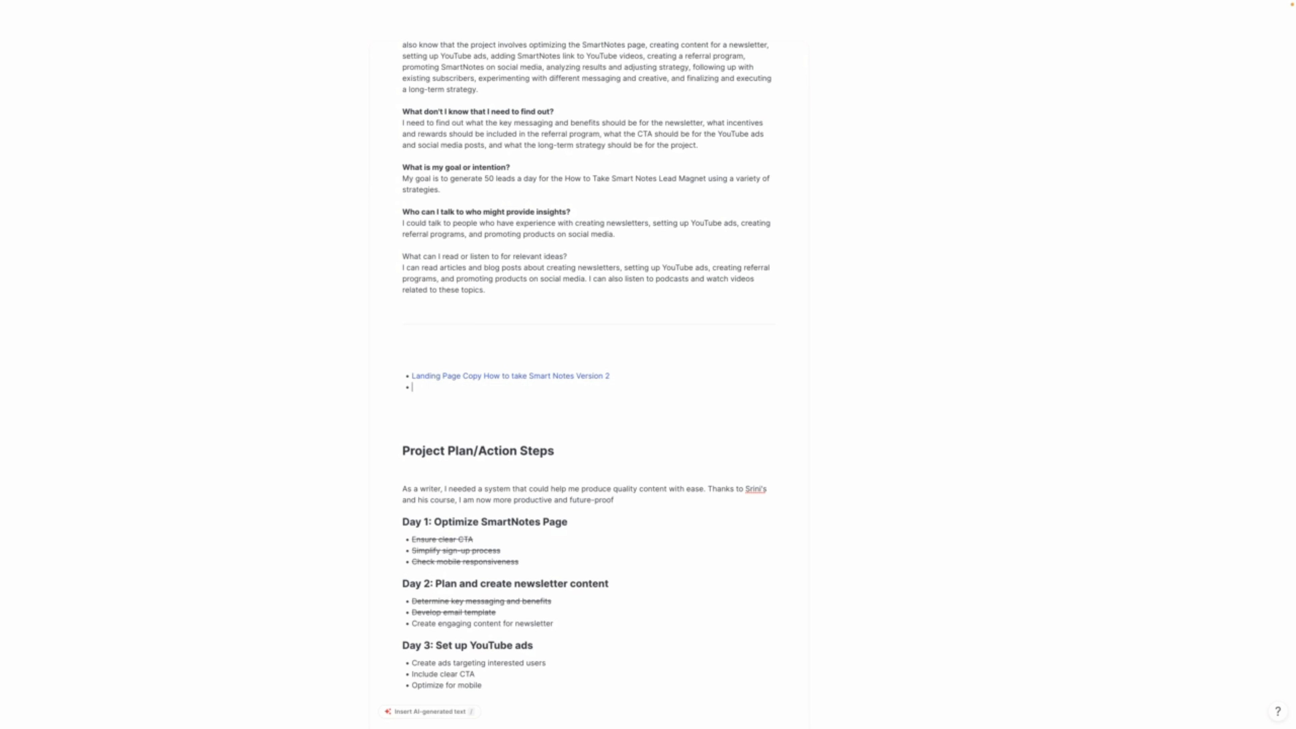
text(@how to take smart notes)
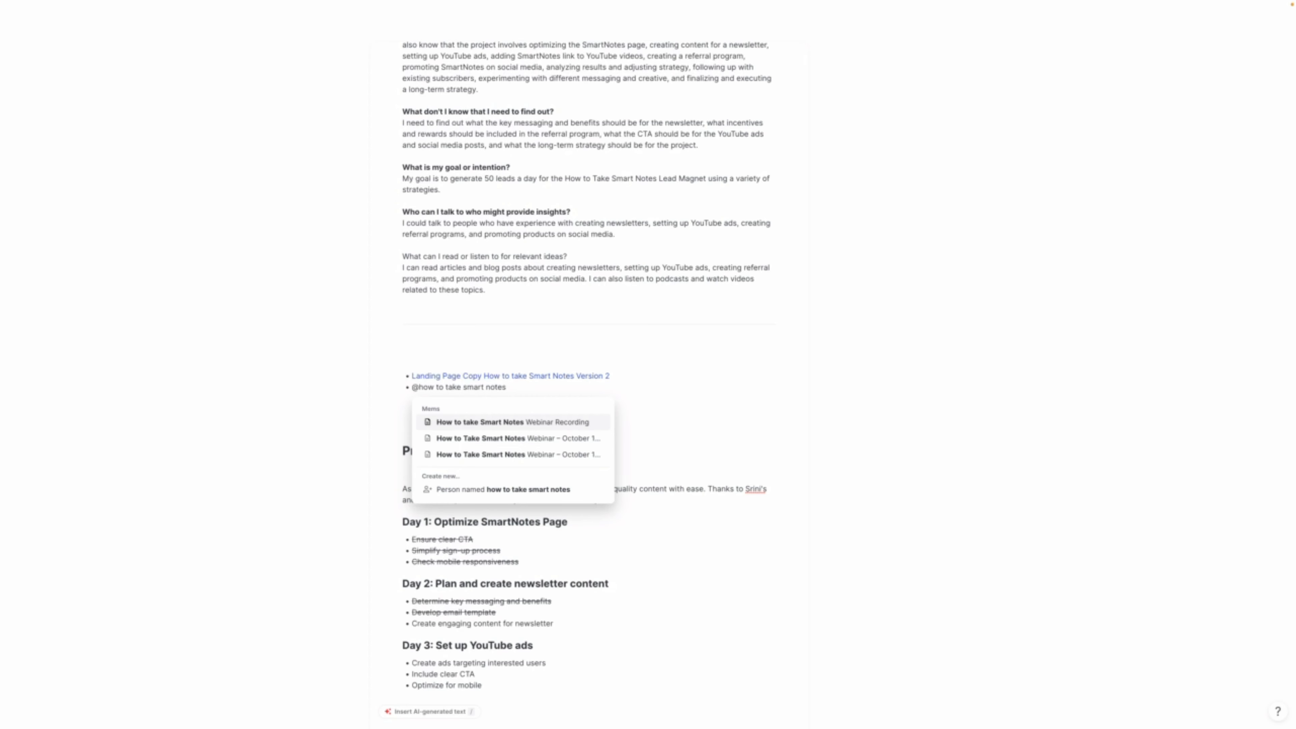
key(Down)
key(Down)
key(Down)
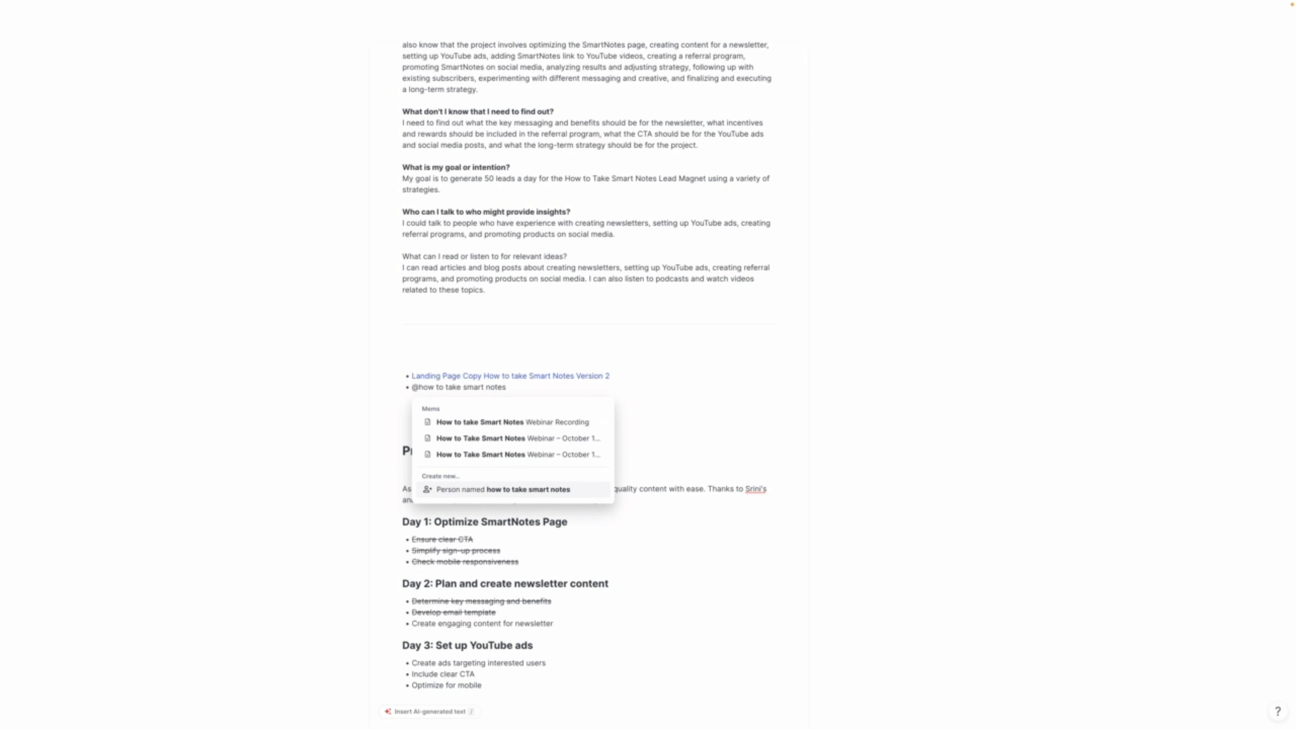
key(Up)
key(Up)
key(Up)
key(Return)
Add a third bullet linking to the "Swipe Pages Second Brain Landing Page" note.
key(Return)
text(es)
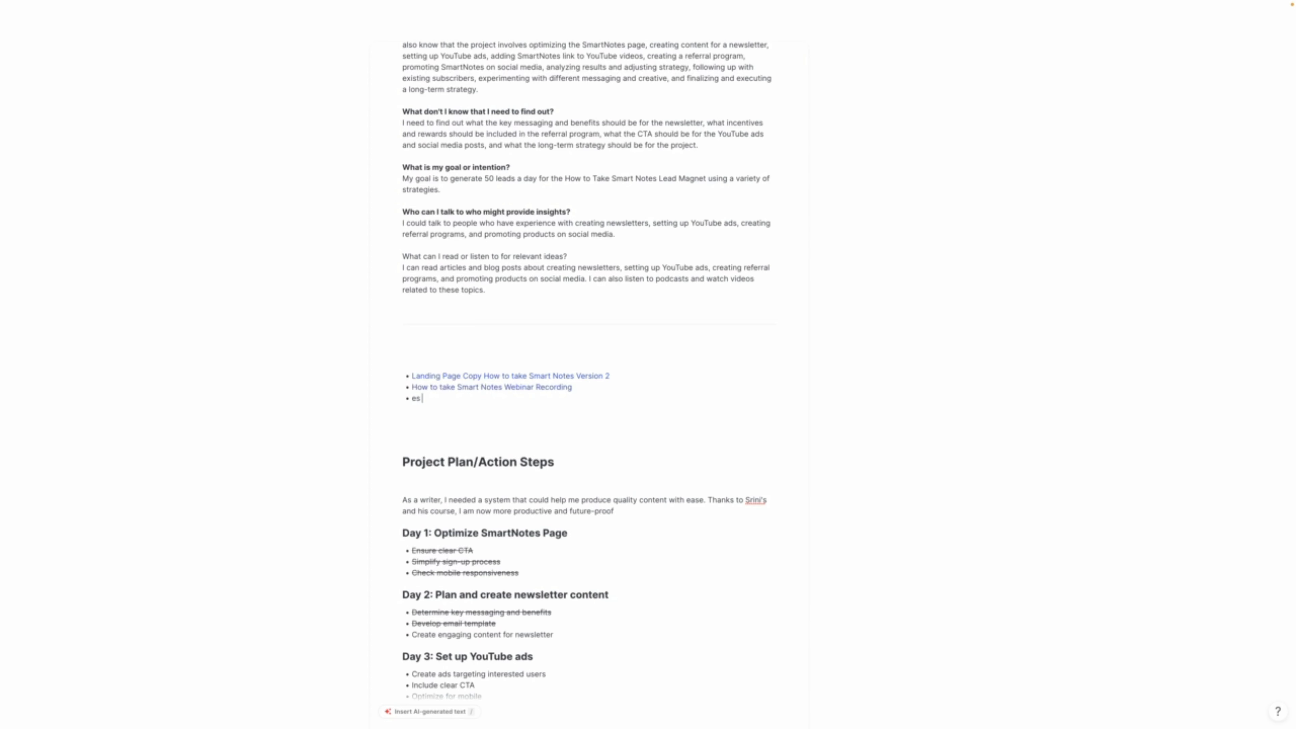
key(BackSpace)
key(BackSpace)
text(o)
key(BackSpace)
key(BackSpace)
key(Return)
text(@q)
key(BackSpace)
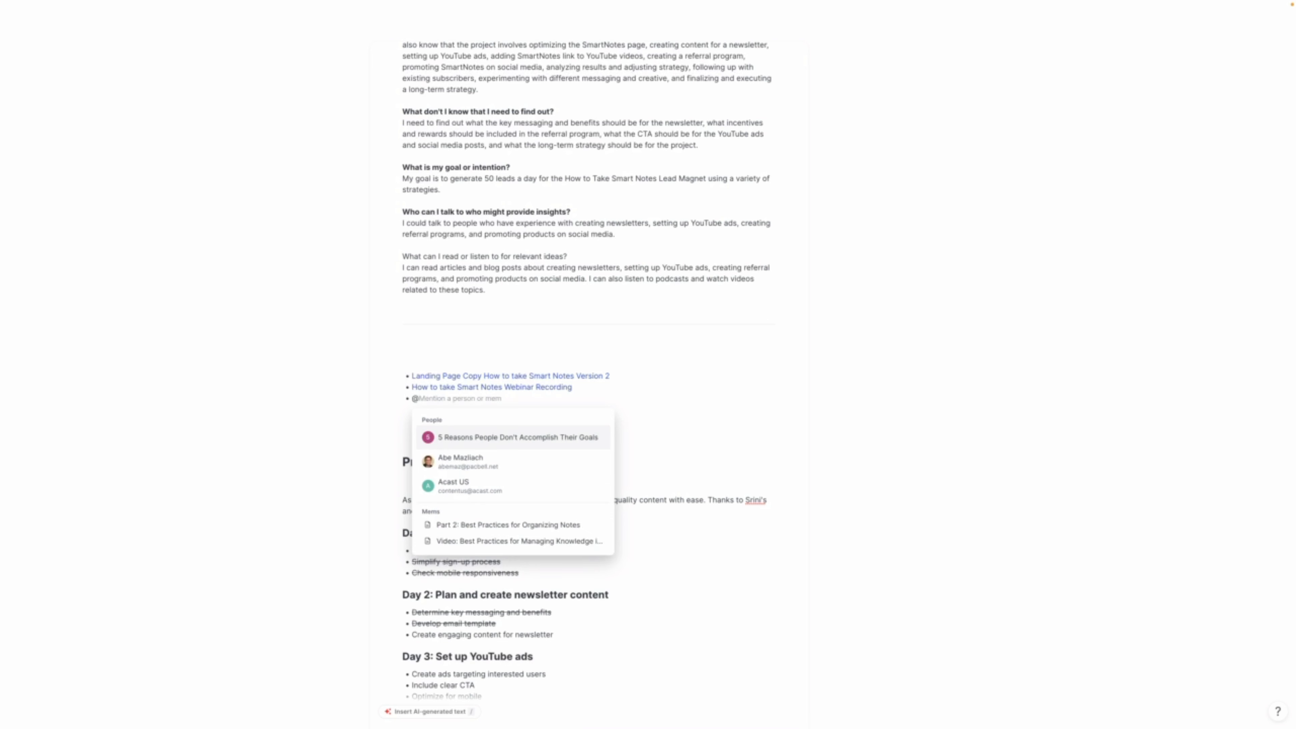
text(swipepage)
key(BackSpace)
key(BackSpace)
key(BackSpace)
key(BackSpace)
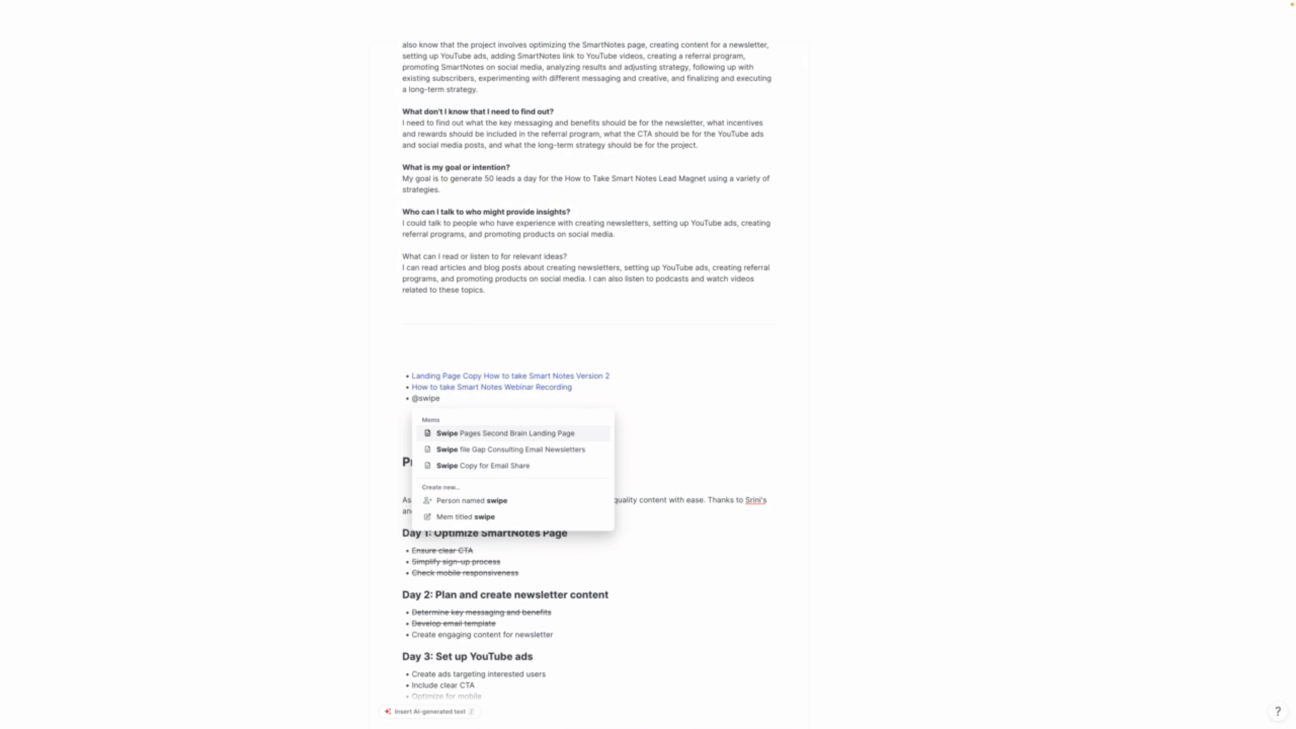
text(pages l)
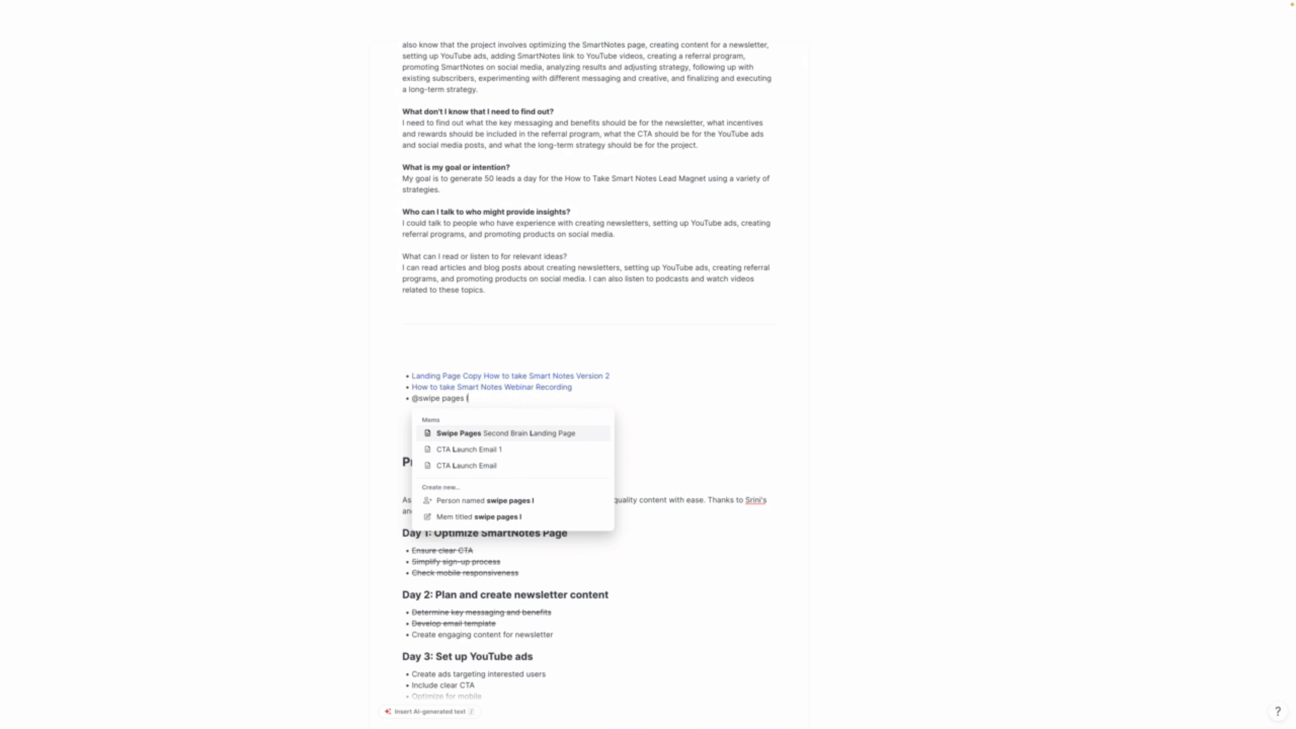
key(Return)
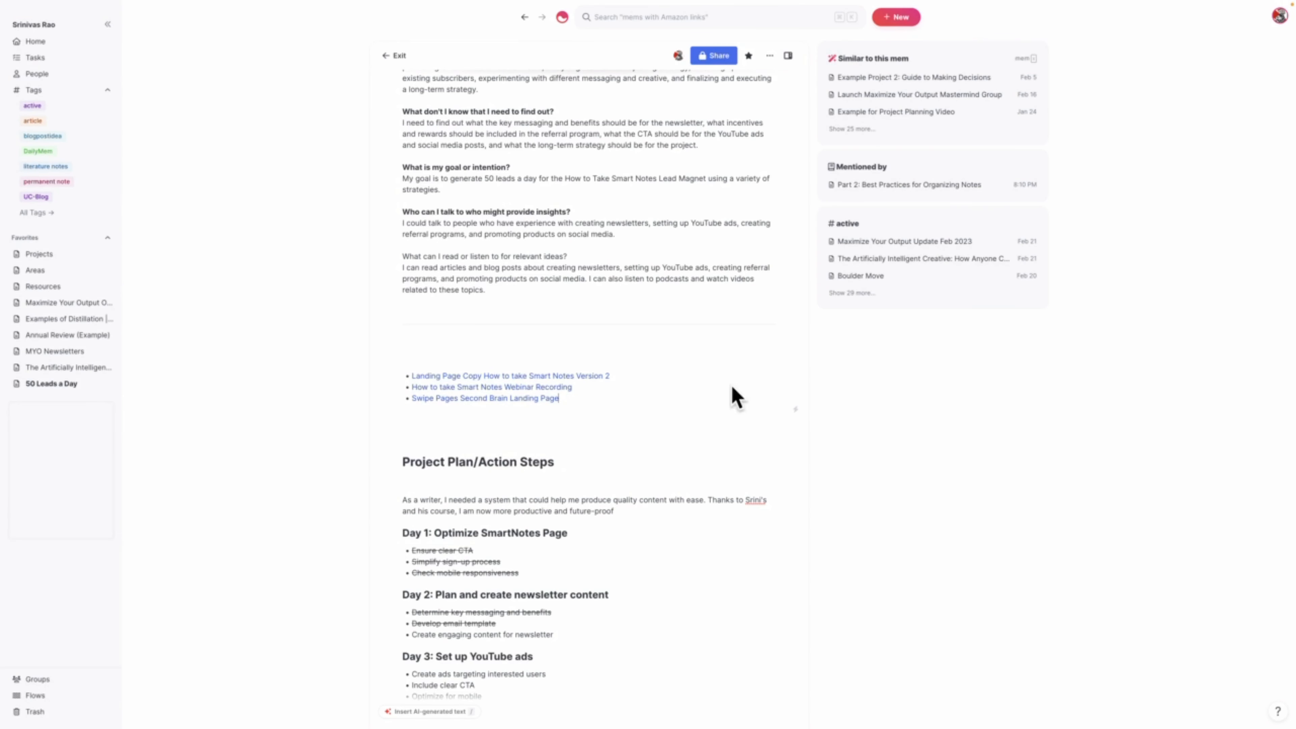
Open the linked "Swipe Pages Second Brain Landing Page" note beside the project note, view it and close it.
click(529, 399)
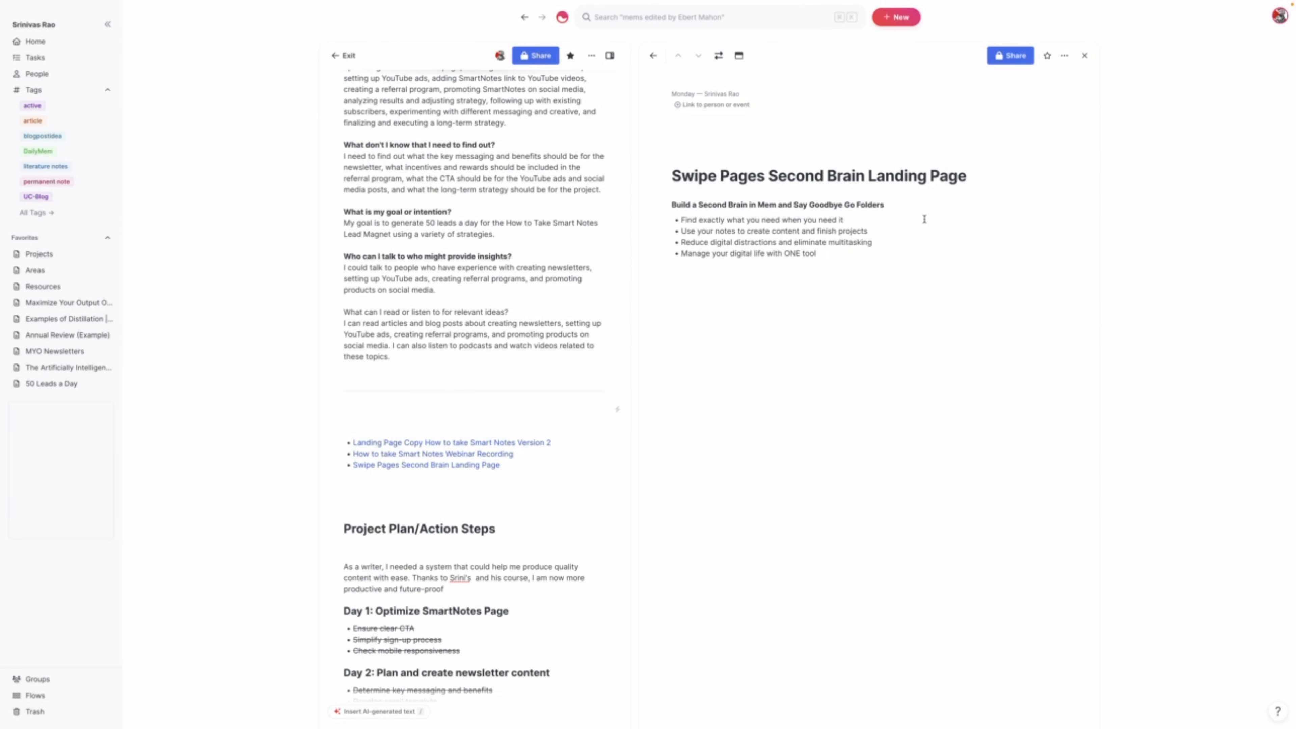
click(1085, 55)
scroll(478, 460, down, 2)
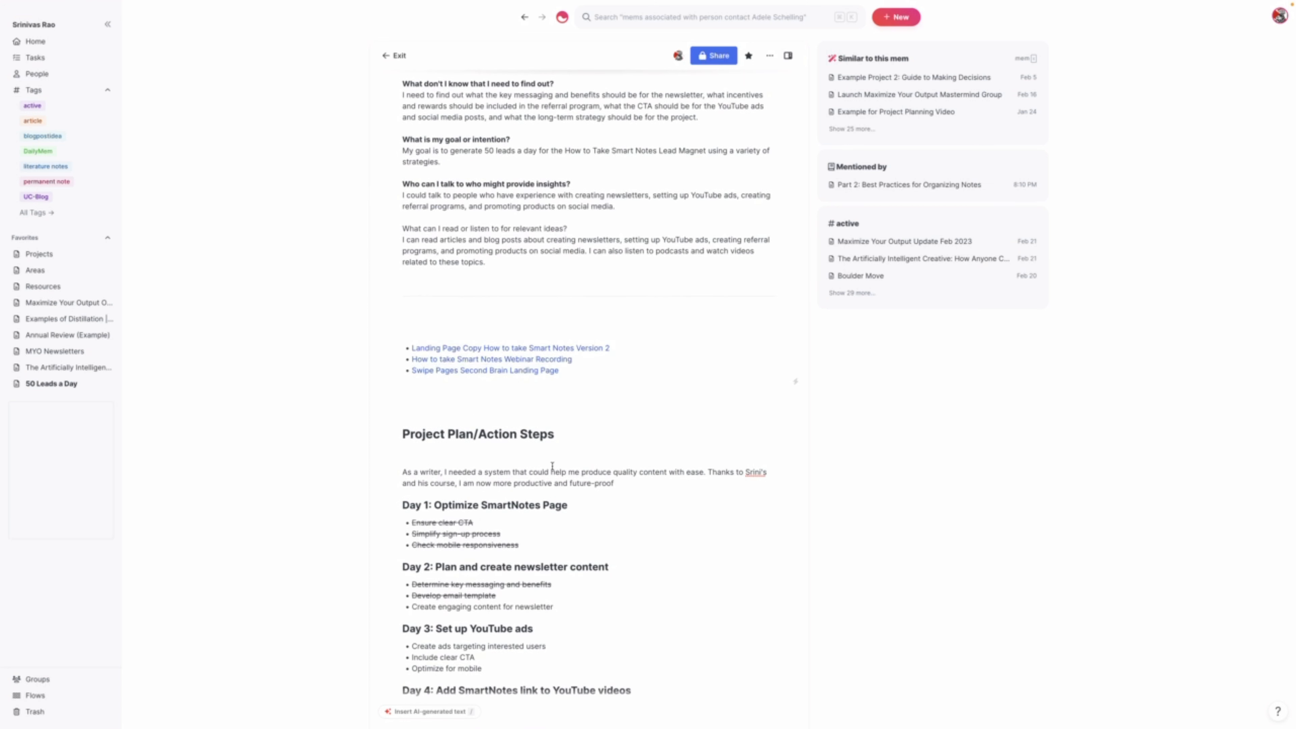
Review the "50 Leads a Day" note from its overview to the Day 10 steps, and return to the best practices outline.
click(473, 304)
scroll(487, 244, up, 1)
scroll(486, 244, up, 7)
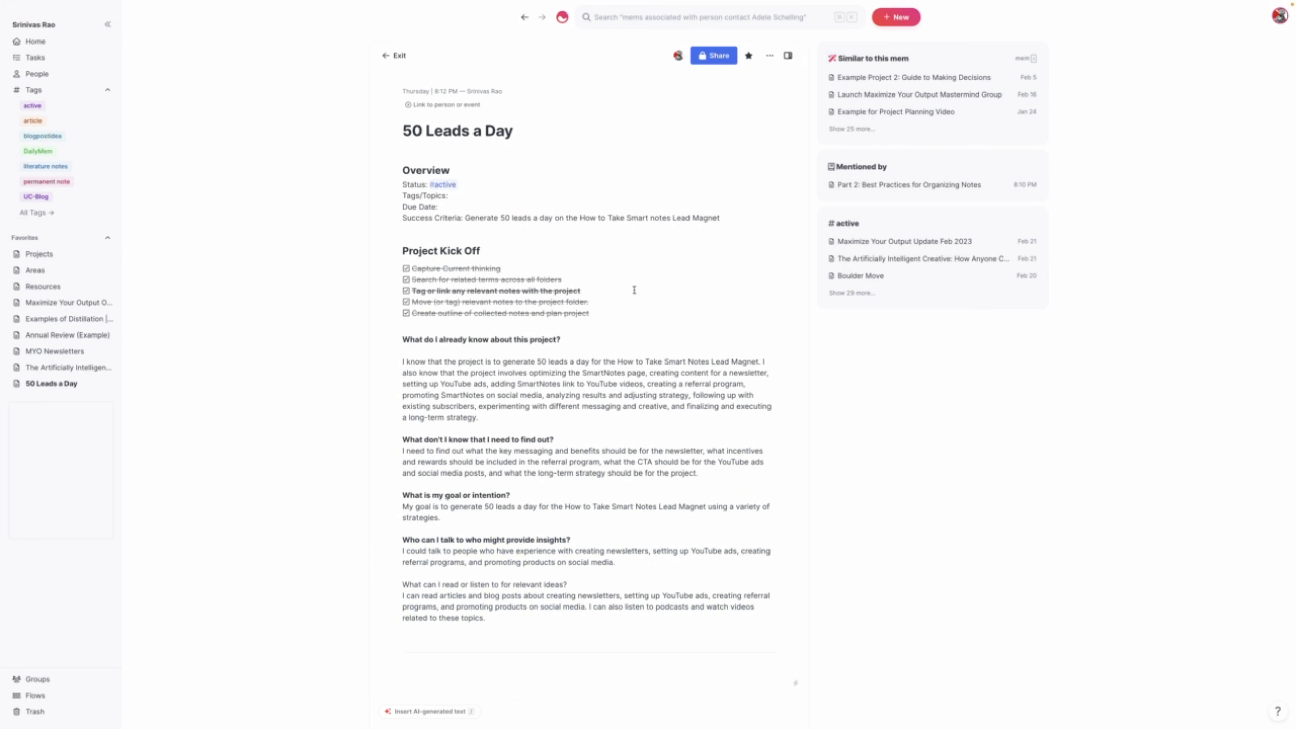
scroll(520, 182, down, 10)
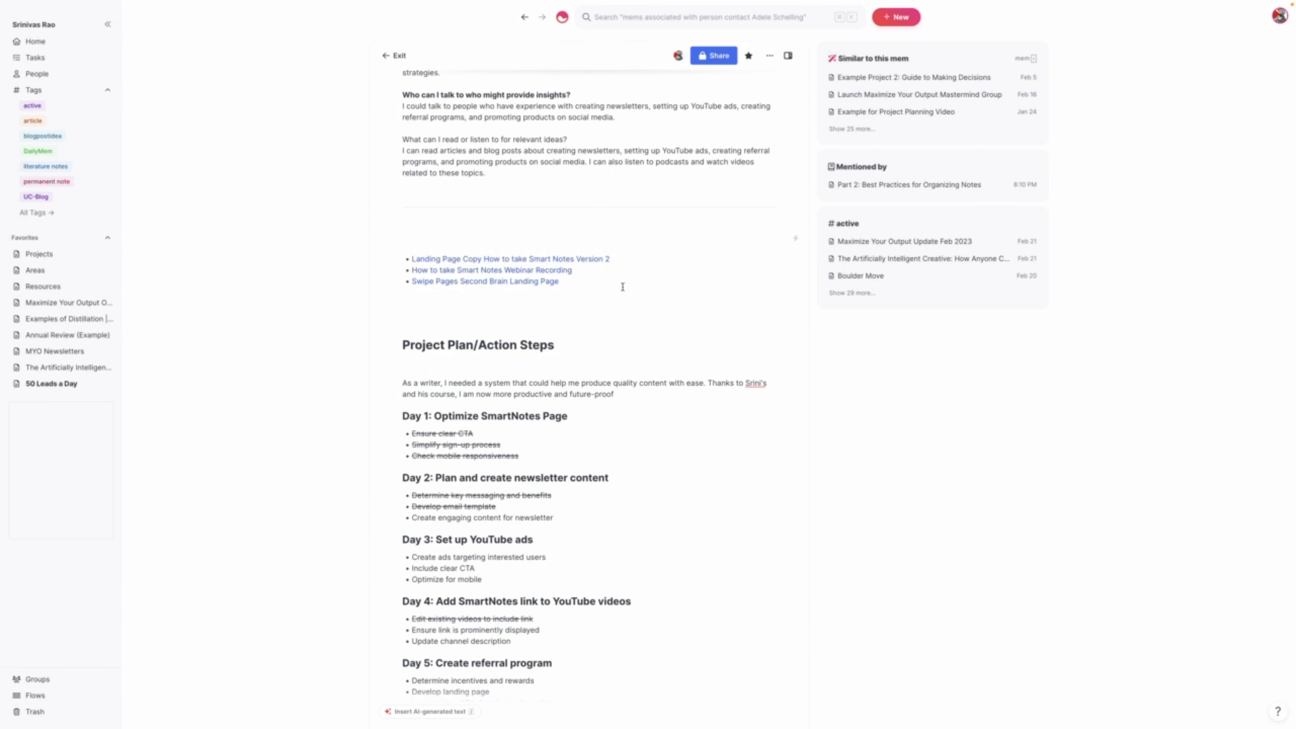
scroll(671, 161, down, 1)
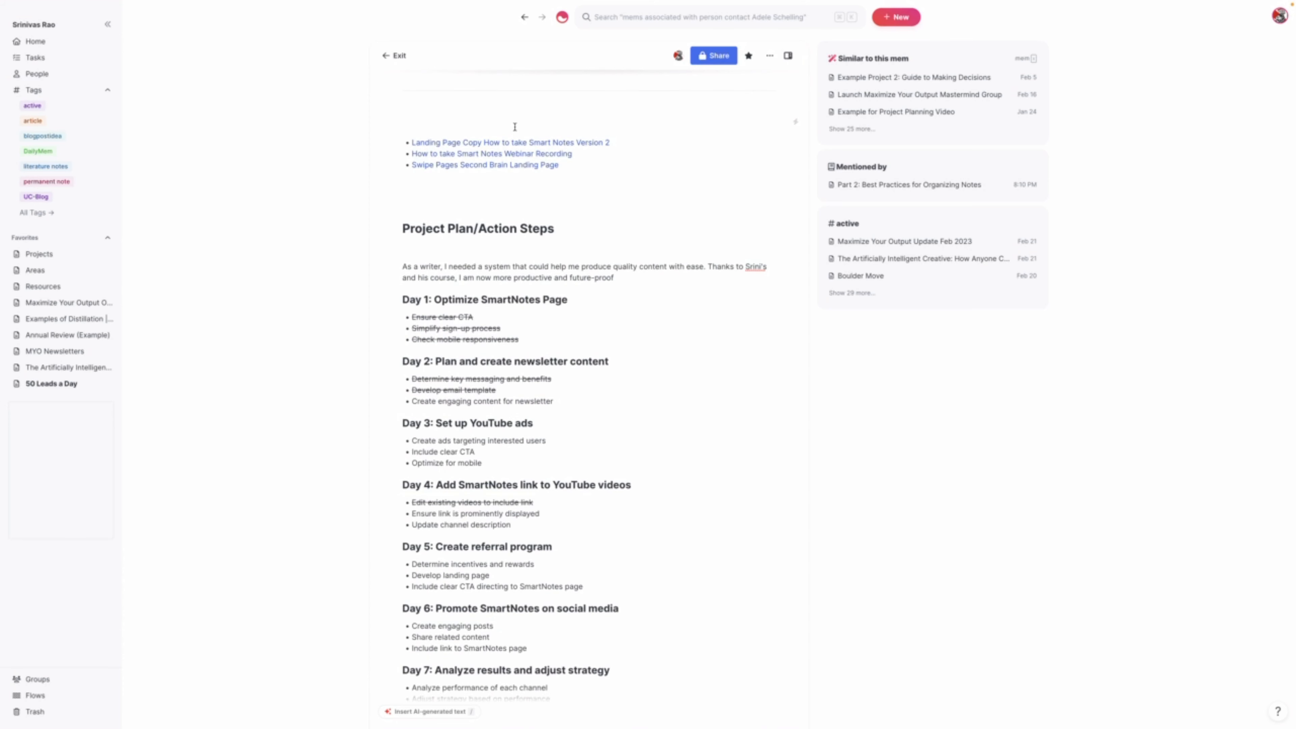
scroll(513, 125, down, 3)
scroll(512, 125, down, 3)
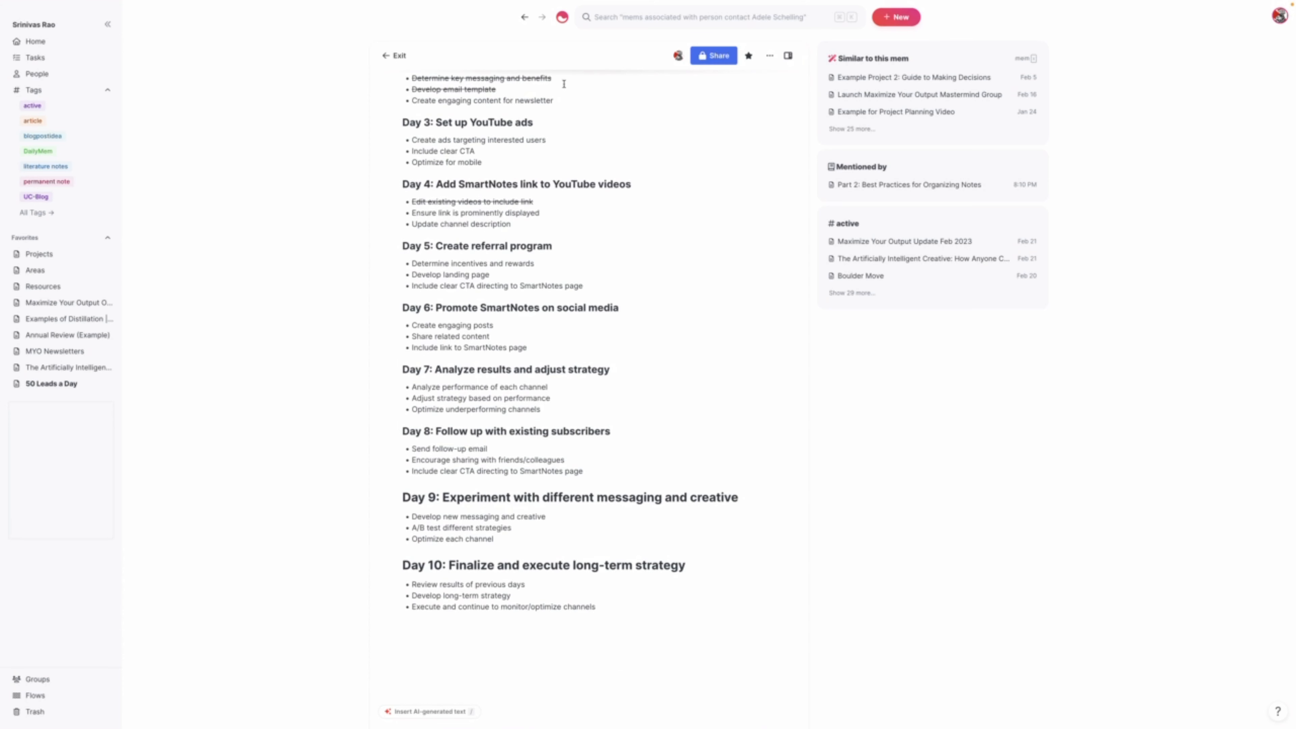
click(524, 17)
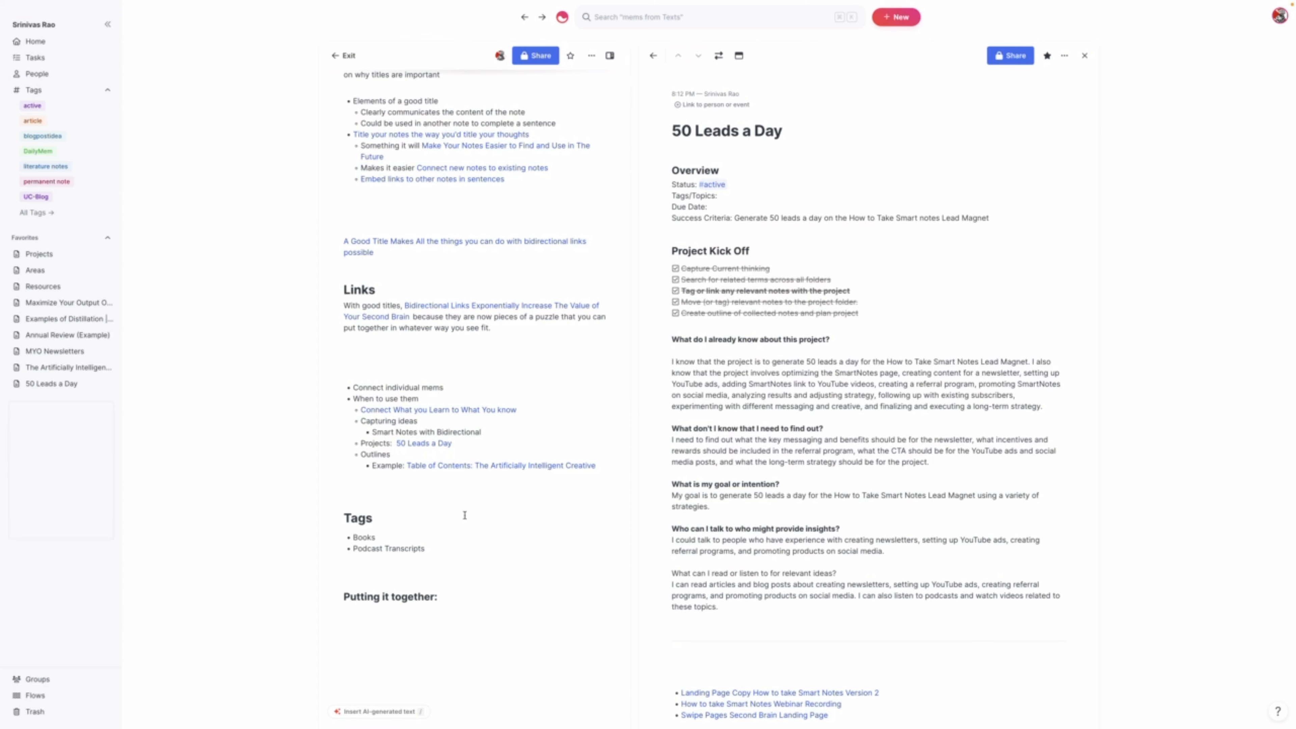
Create a new note titled "Done for you AI Second Brain".
key(super+n)
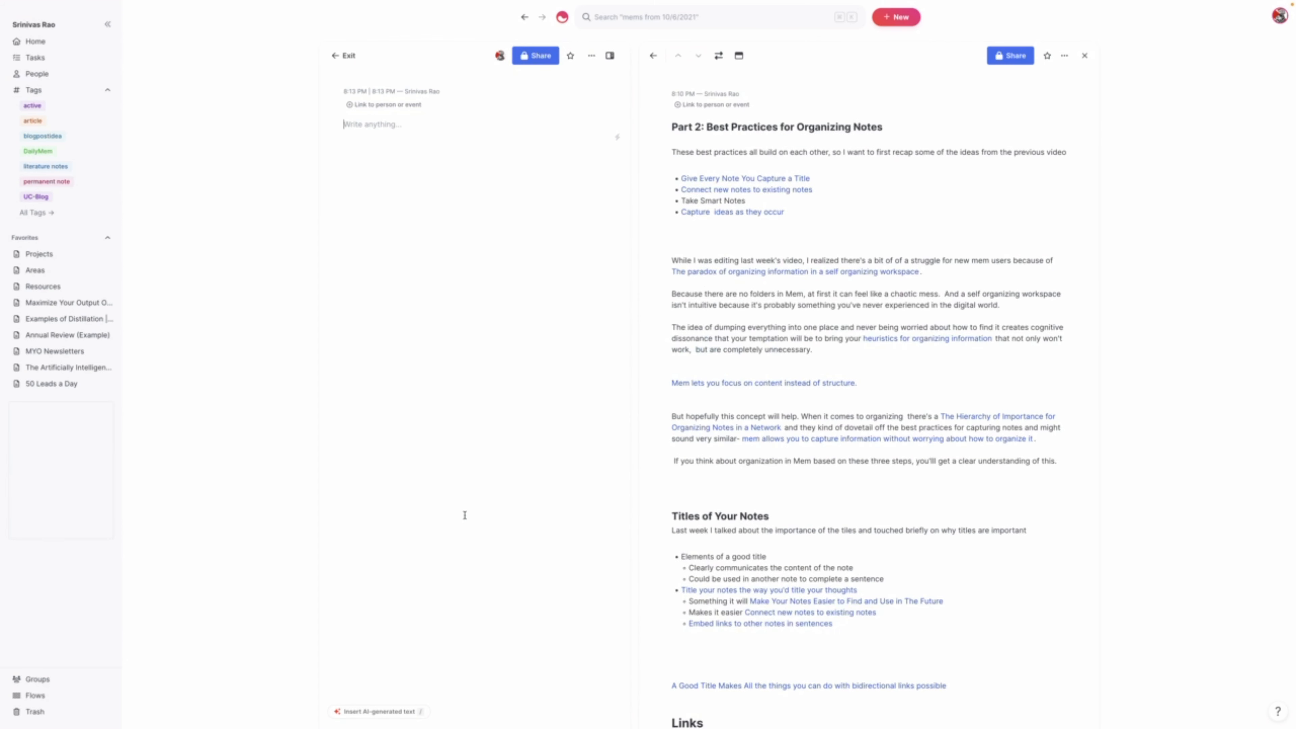
text(Cuto)
key(BackSpace)
key(BackSpace)
text(s)
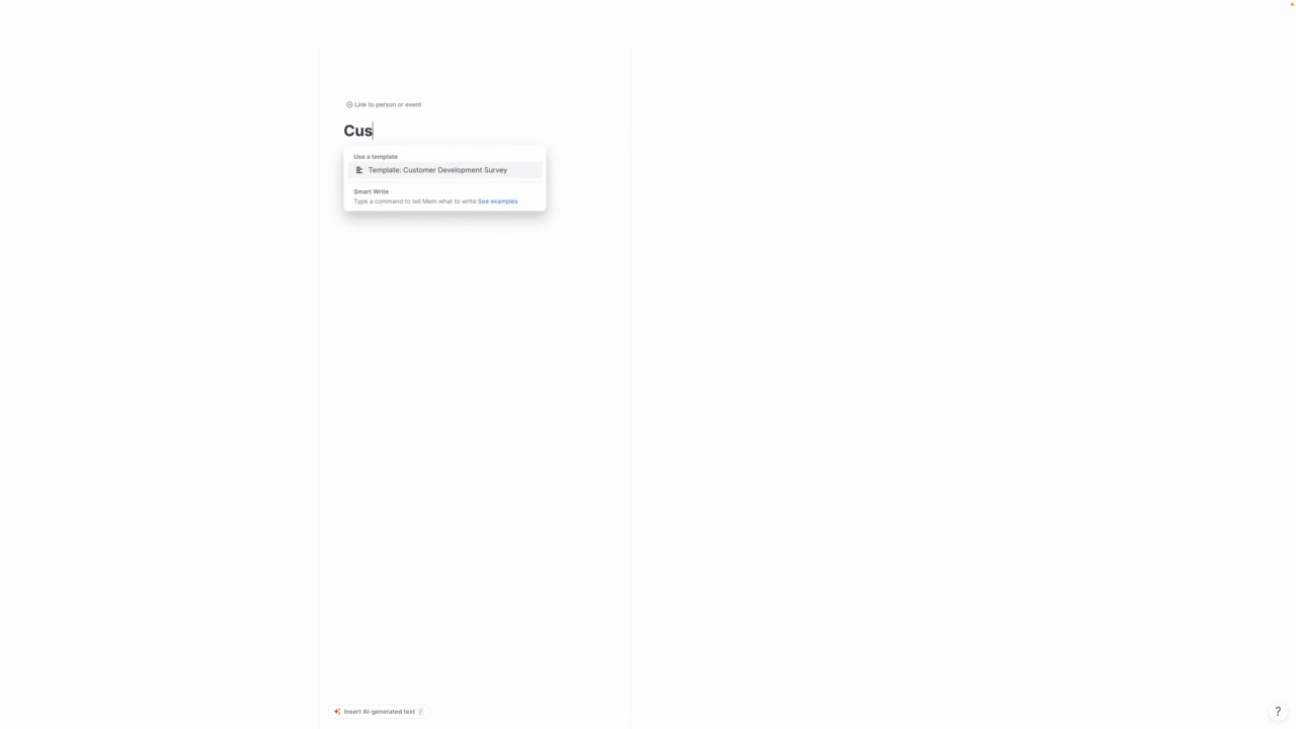
key(BackSpace)
key(BackSpace)
key(BackSpace)
text(Done for)
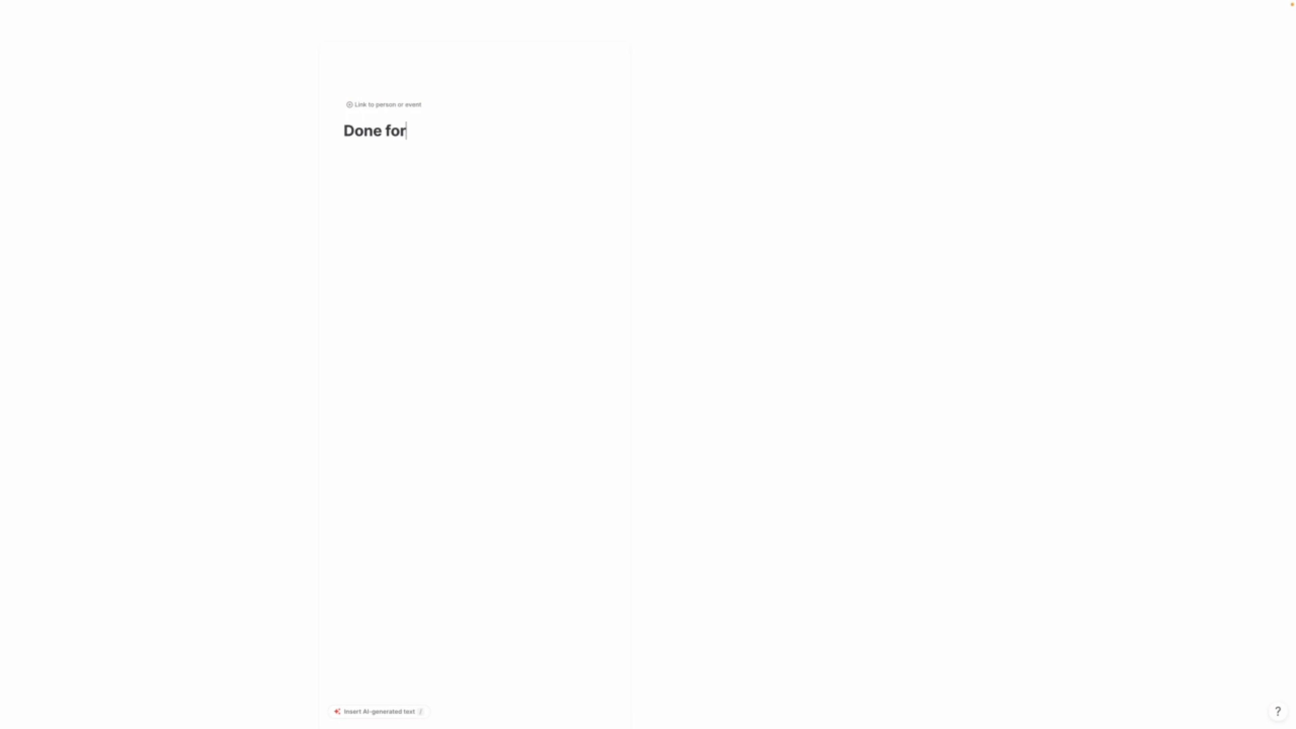
text( you AI SEcond Brain)
key(BackSpace)
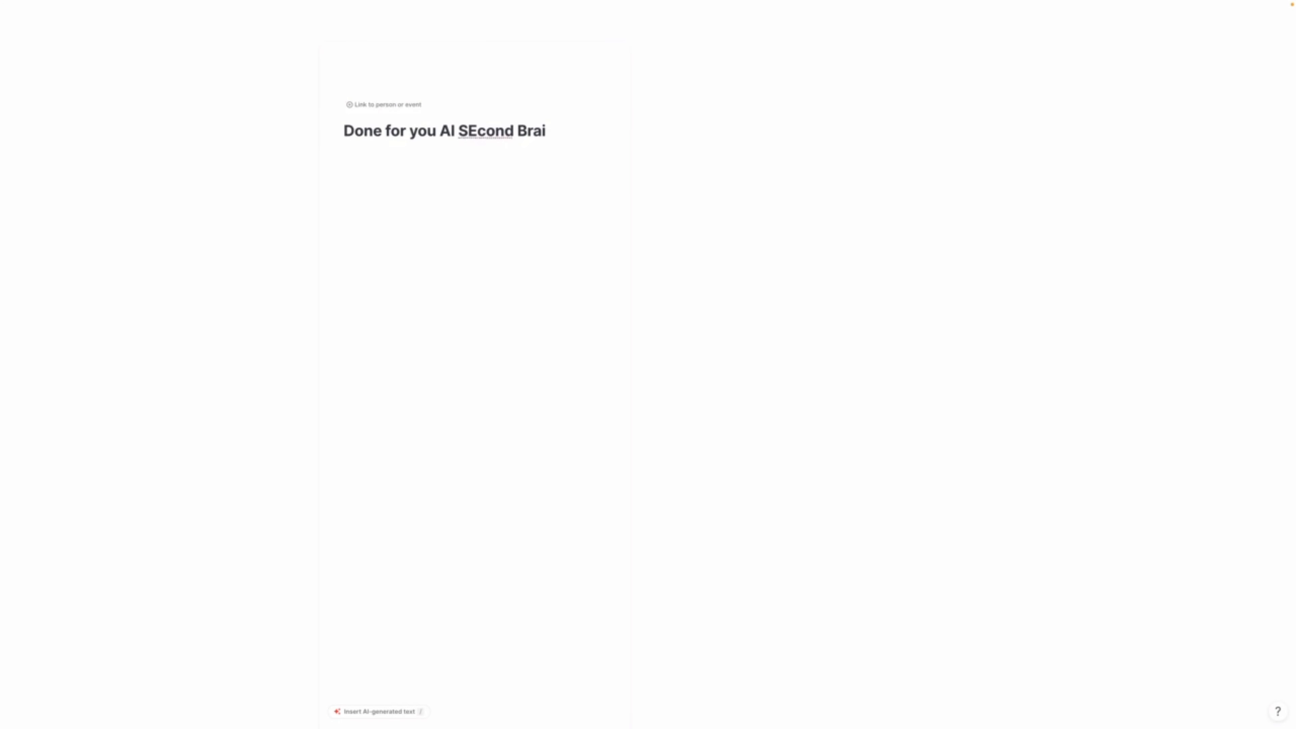
key(BackSpace)
key(BackSpace)
key(BackSpace)
key(BackSpace)
key(BackSpace)
key(BackSpace)
key(BackSpace)
key(BackSpace)
key(BackSpace)
key(BackSpace)
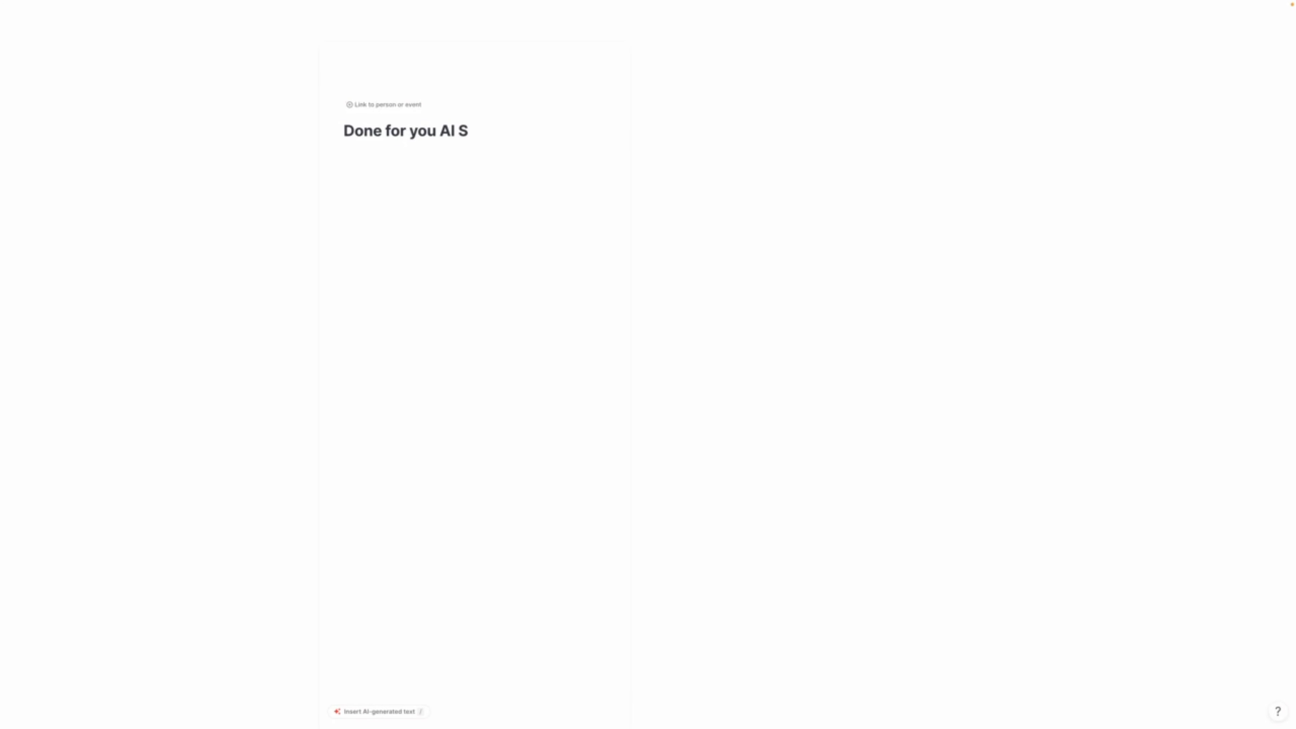
text(econd Brain)
key(Return)
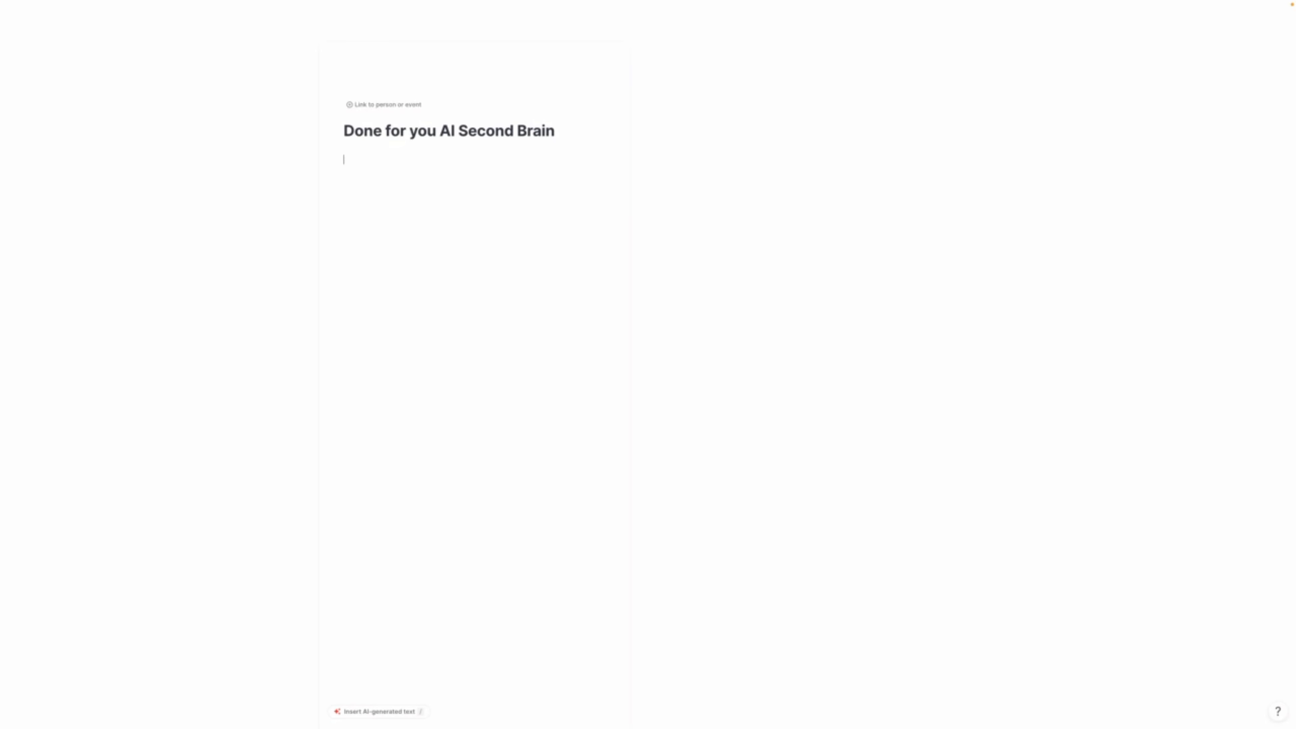
Insert the New Project/Product Launch template into the note and close the best practices outline beside it.
text(/new)
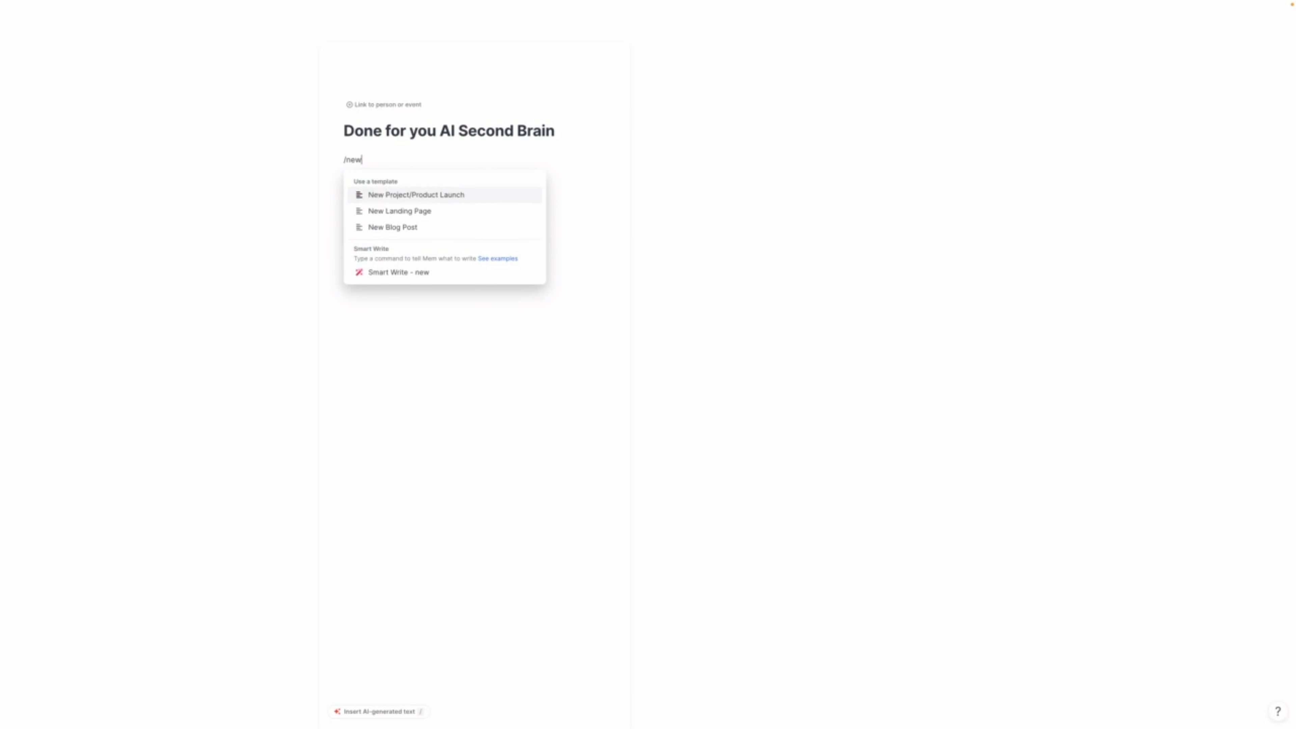
key(Return)
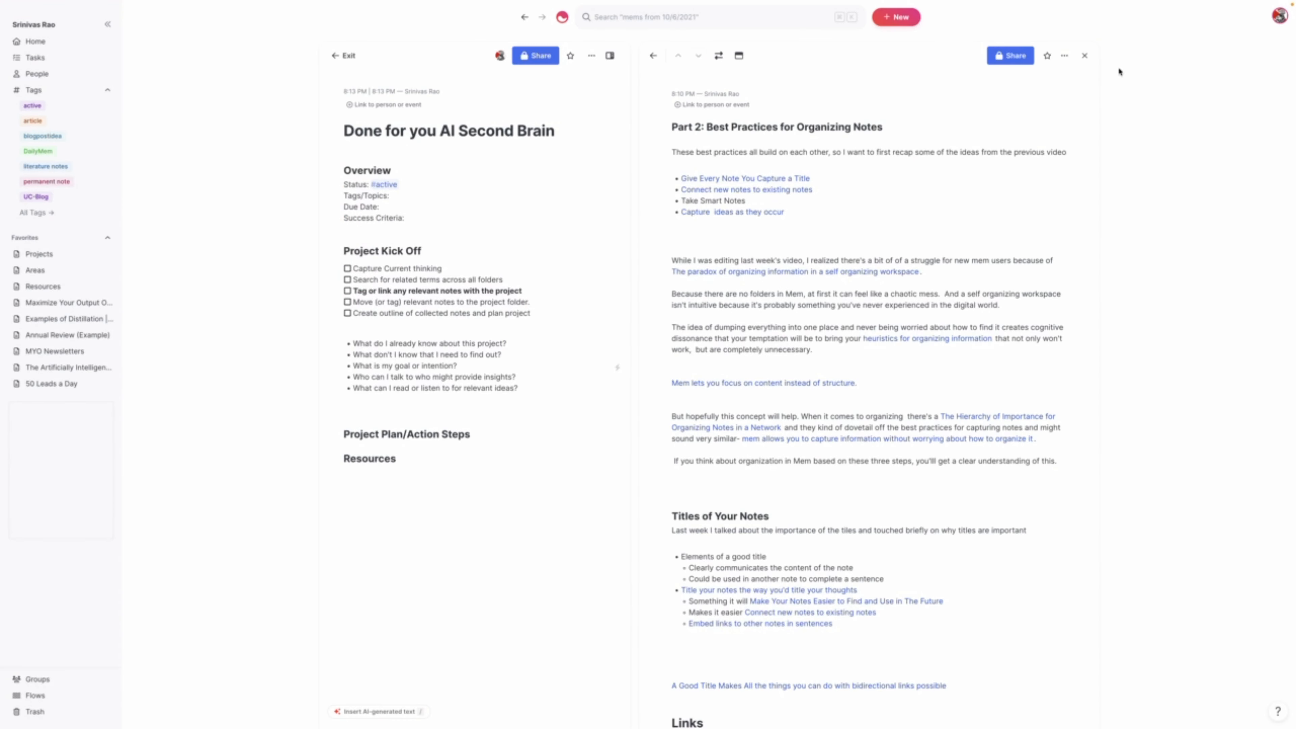
click(1085, 56)
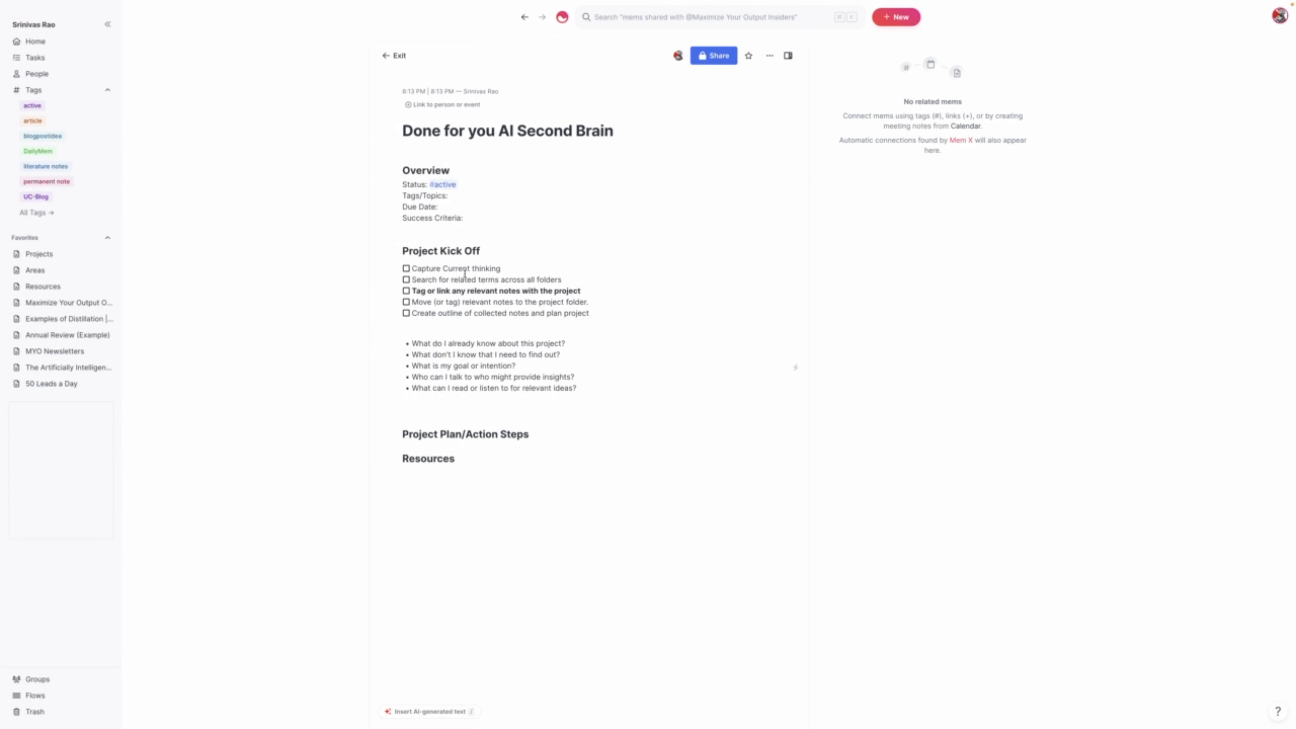
Under Resources, add bullets linking to the "Done for Your Second Brain Discount Email" and "Done for you PKM" notes.
click(501, 484)
text(- @done)
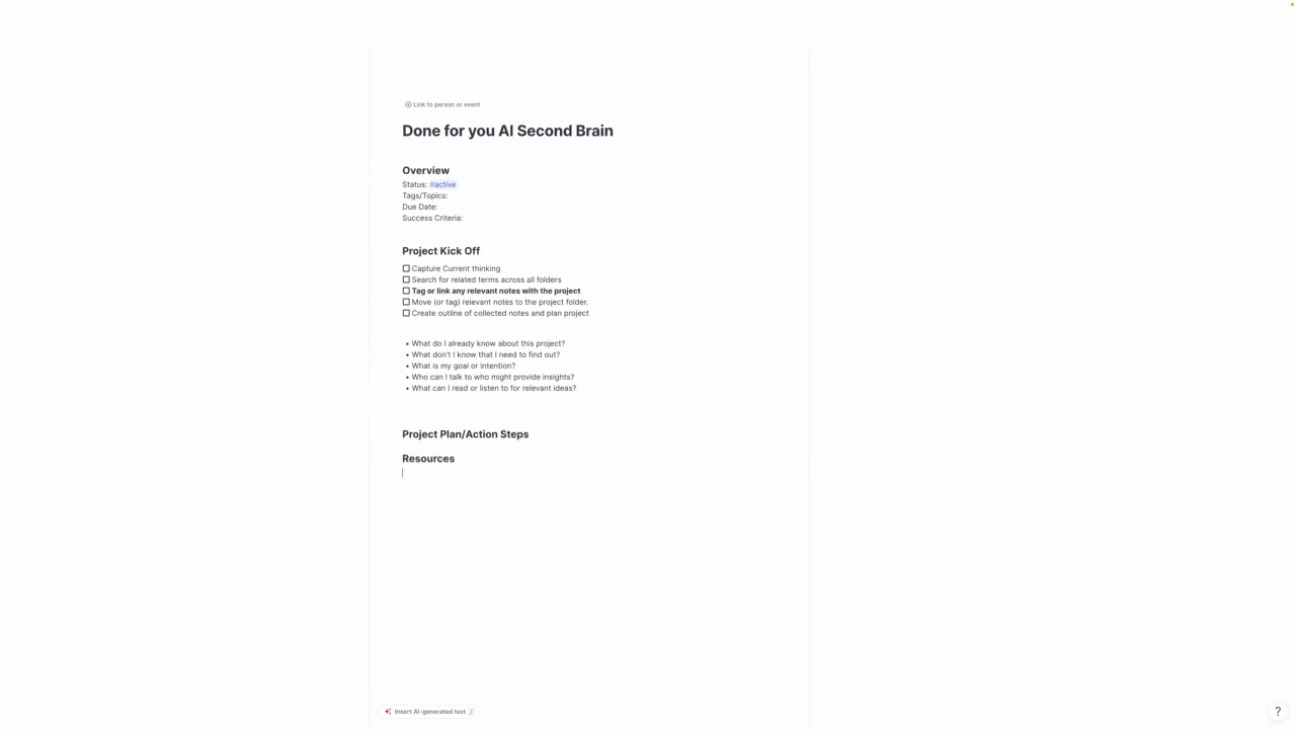
text( for you)
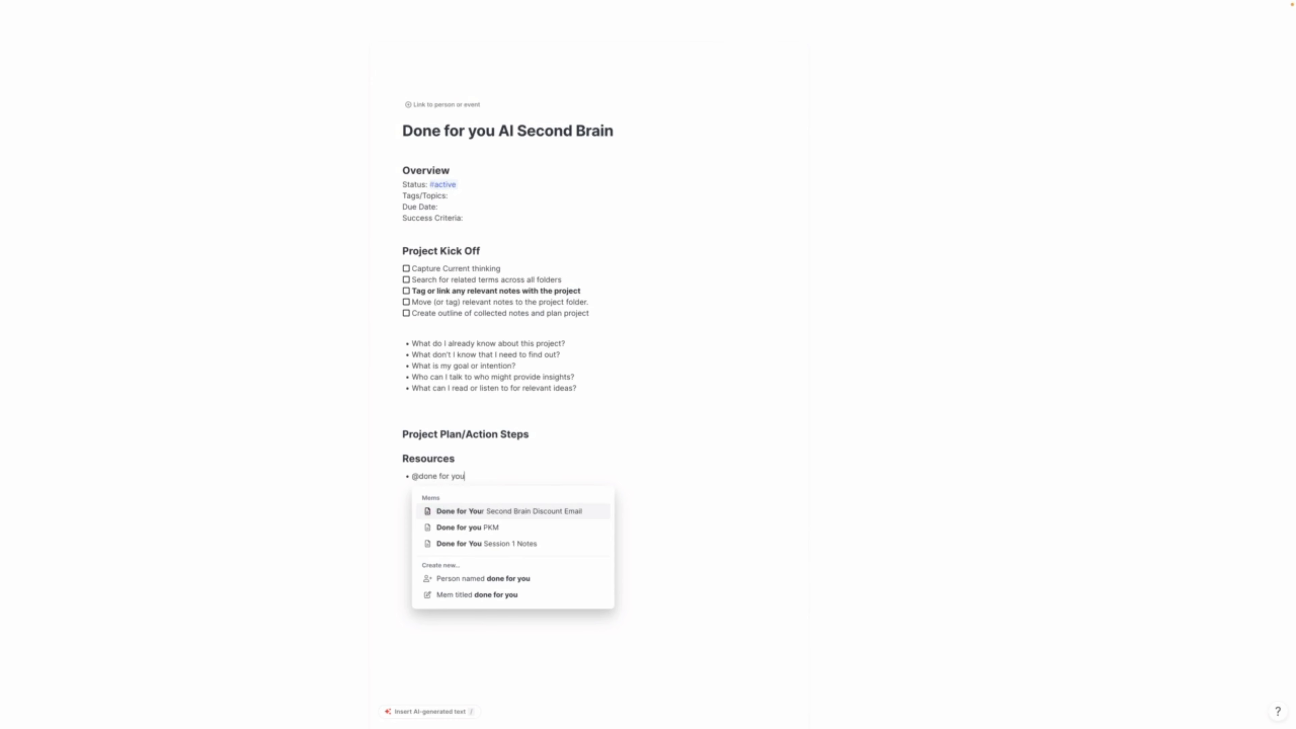
key(Return)
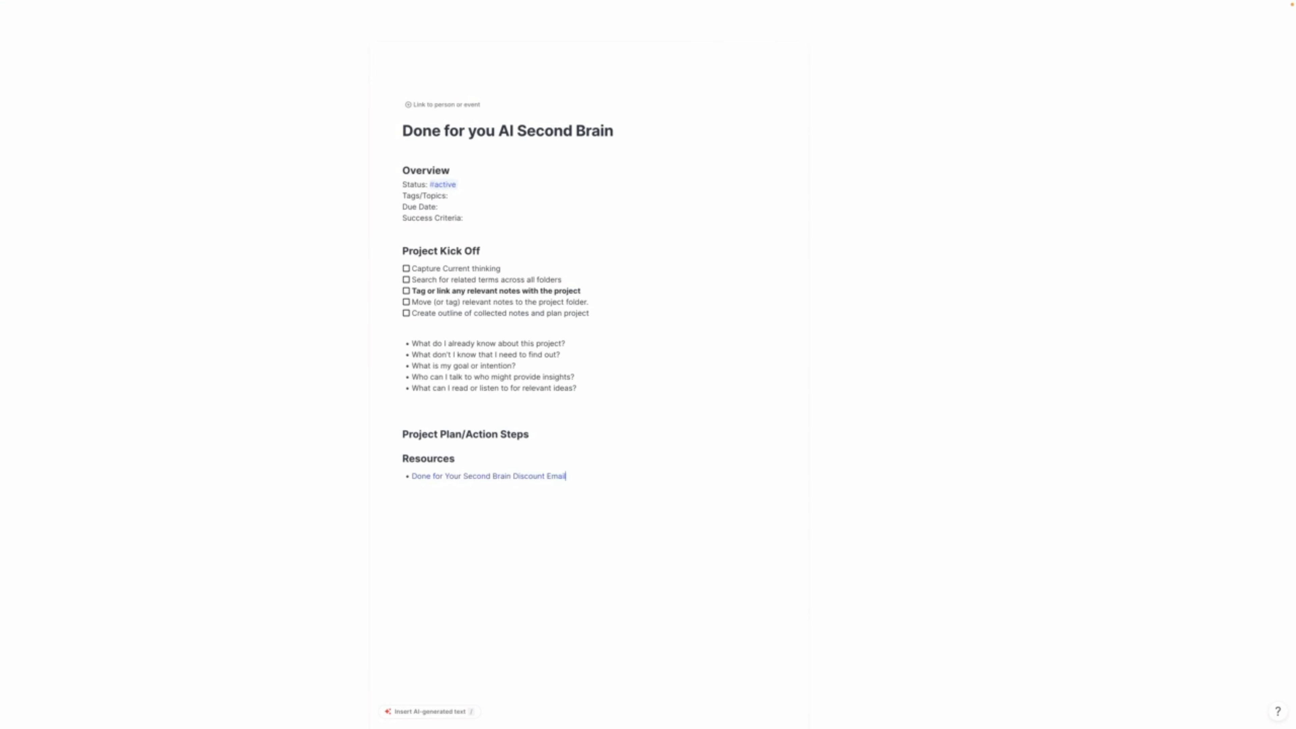
text(@done for you)
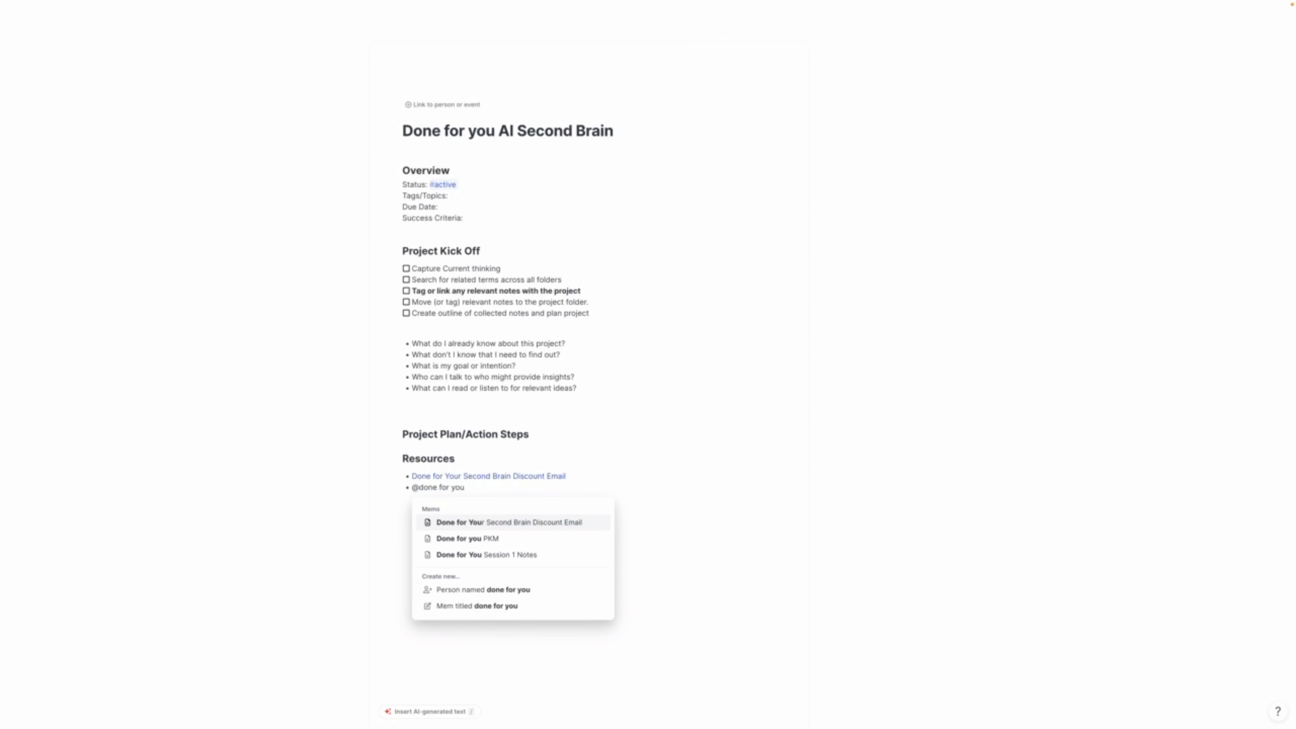
key(Down)
key(Return)
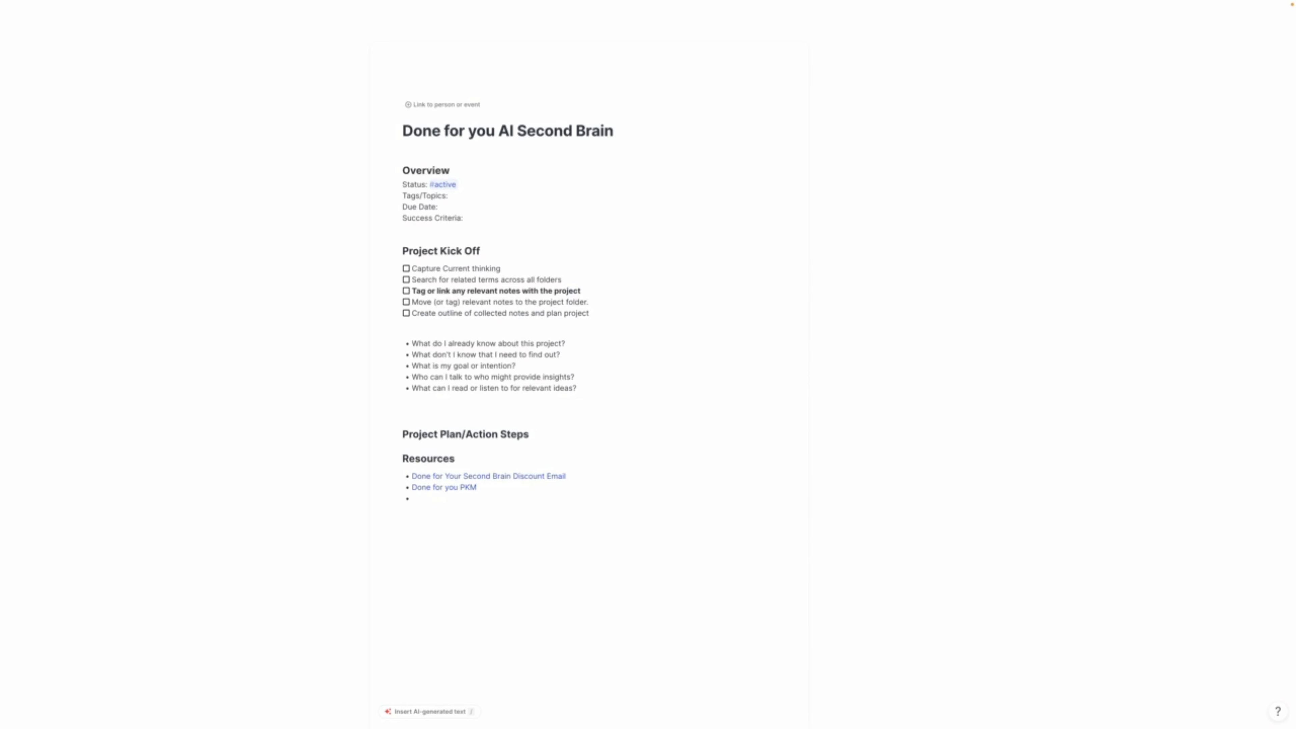
text(@second)
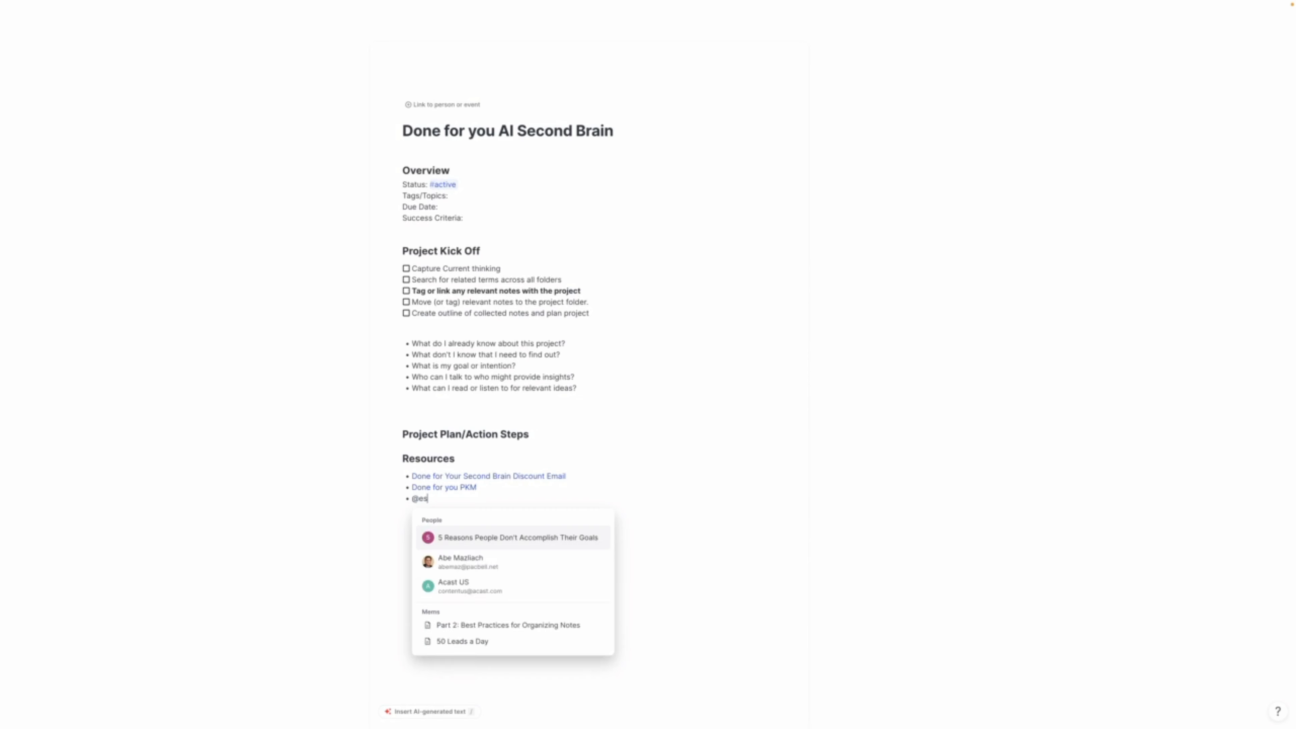
text( brain)
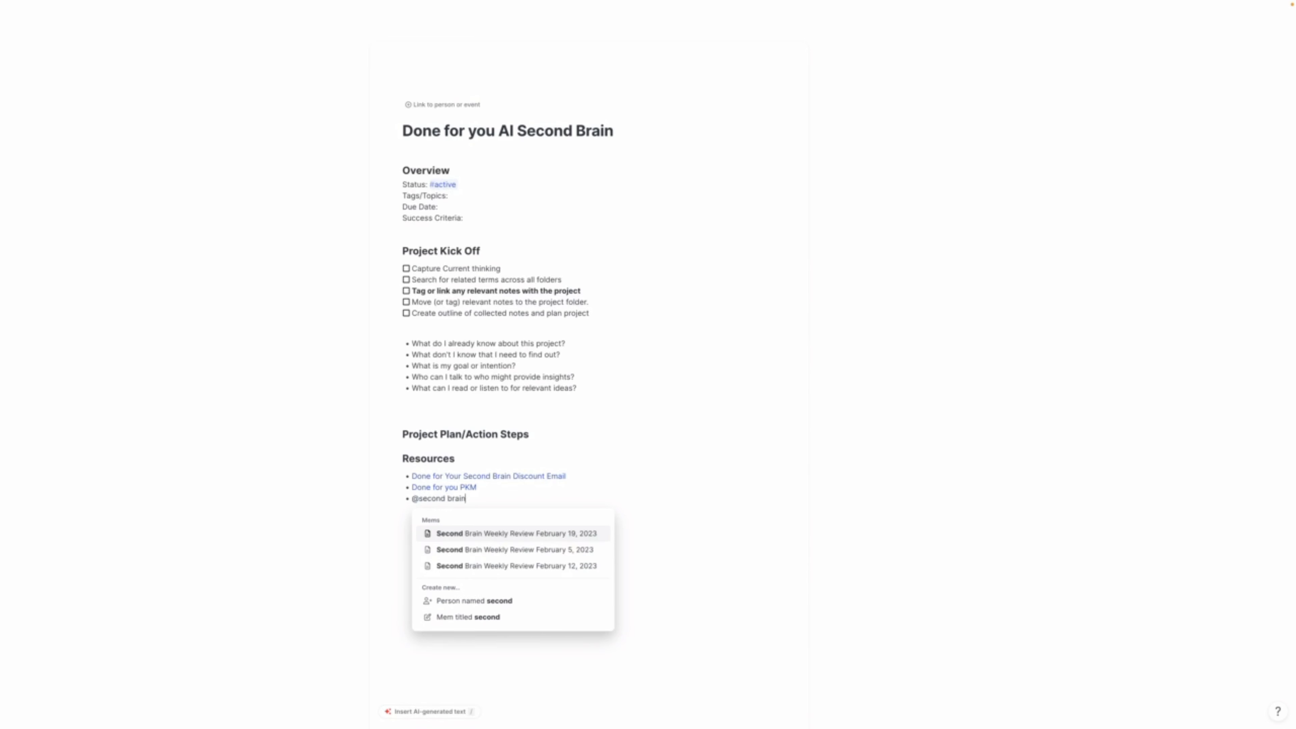
key(Down)
key(Down)
key(Down)
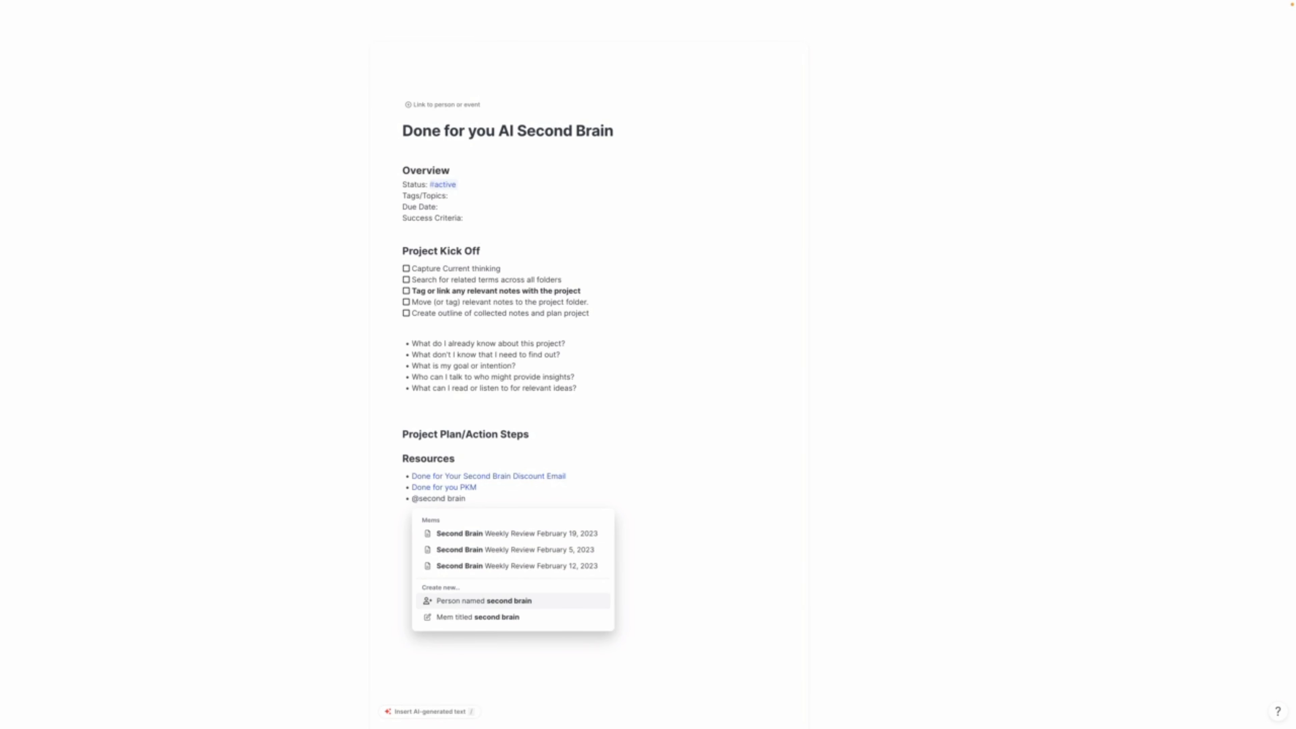
key(BackSpace)
key(BackSpace)
key(BackSpace)
key(BackSpace)
key(BackSpace)
key(BackSpace)
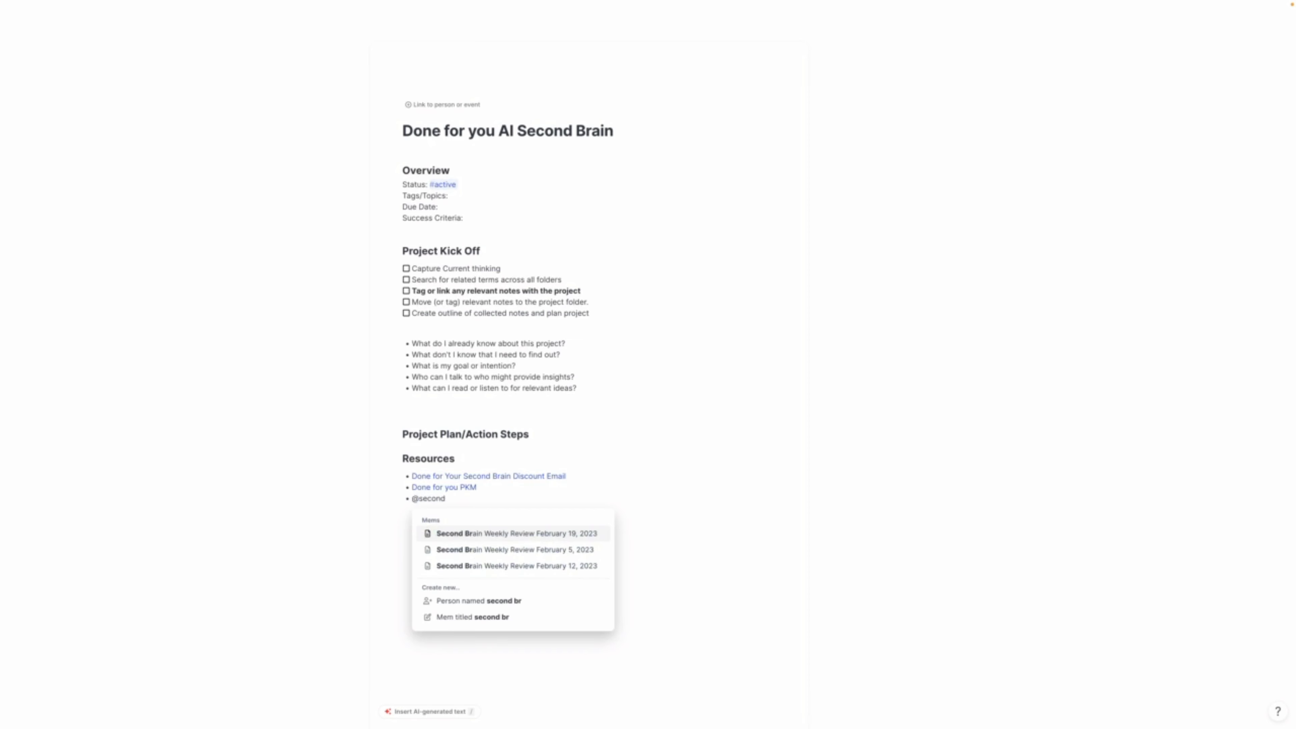
key(BackSpace)
key(BackSpace)
key(BackSpace)
key(BackSpace)
key(BackSpace)
key(BackSpace)
key(BackSpace)
key(BackSpace)
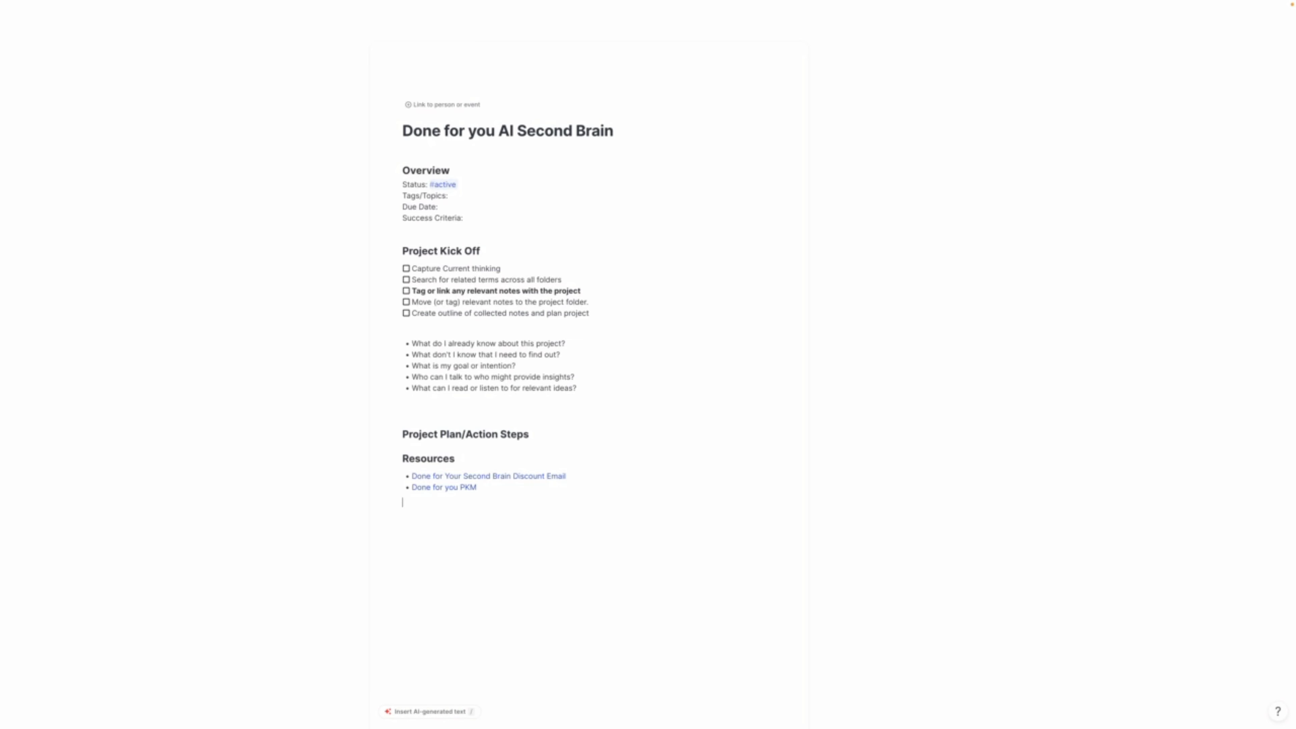
Add a third Resources bullet linking to the "Maximize Your Output Update Feb 2023" note.
text(po)
key(BackSpace)
key(BackSpace)
key(BackSpace)
text(oi)
text(@maxi)
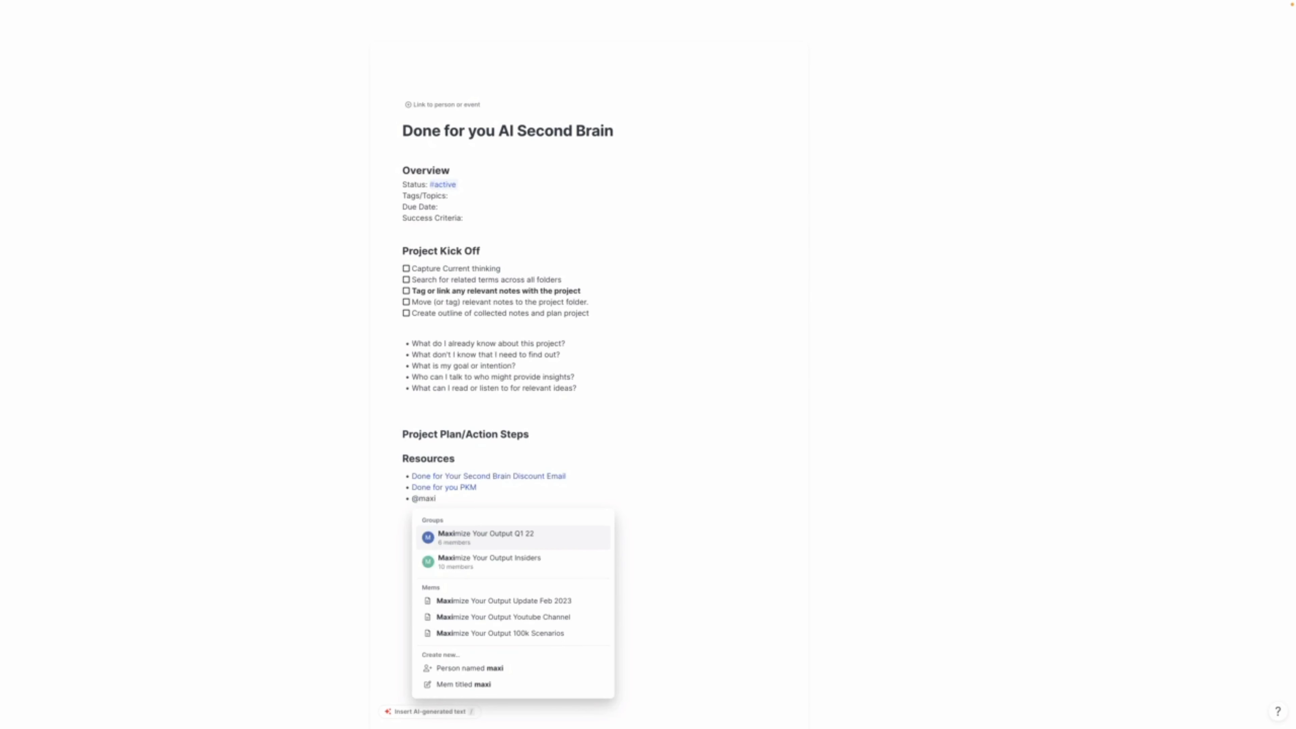
key(Down)
key(Down)
key(Down)
key(Up)
key(Return)
key(Return)
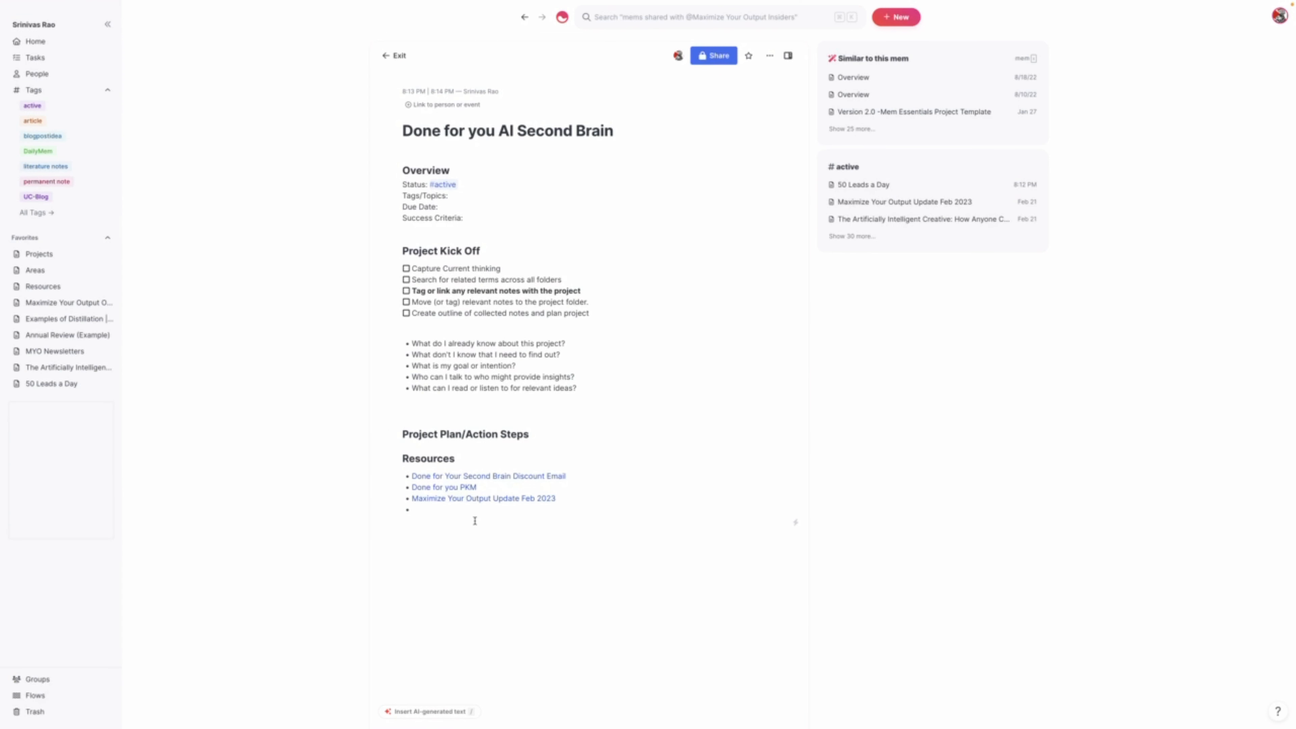
Expand the list of notes tagged #active from the related notes and look through its tagged notes and mentions.
click(847, 237)
scroll(963, 253, down, 10)
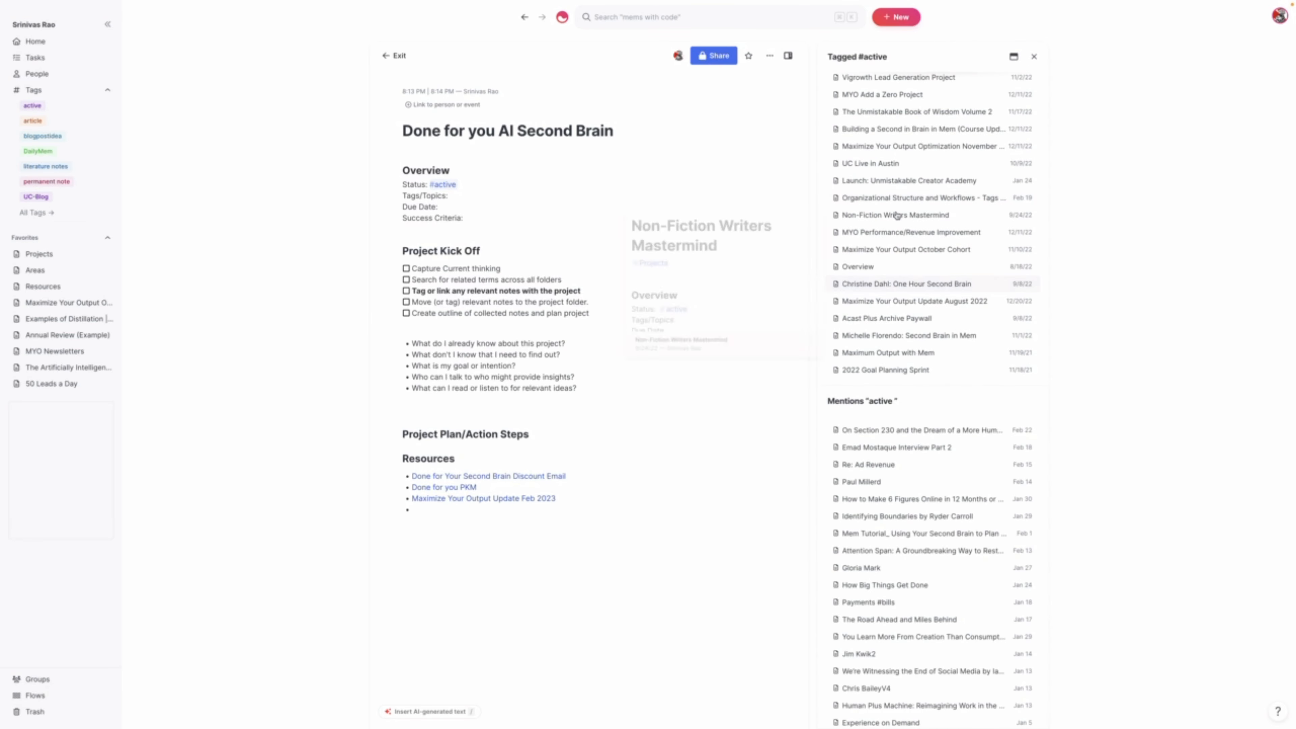
scroll(898, 214, up, 5)
scroll(966, 258, up, 3)
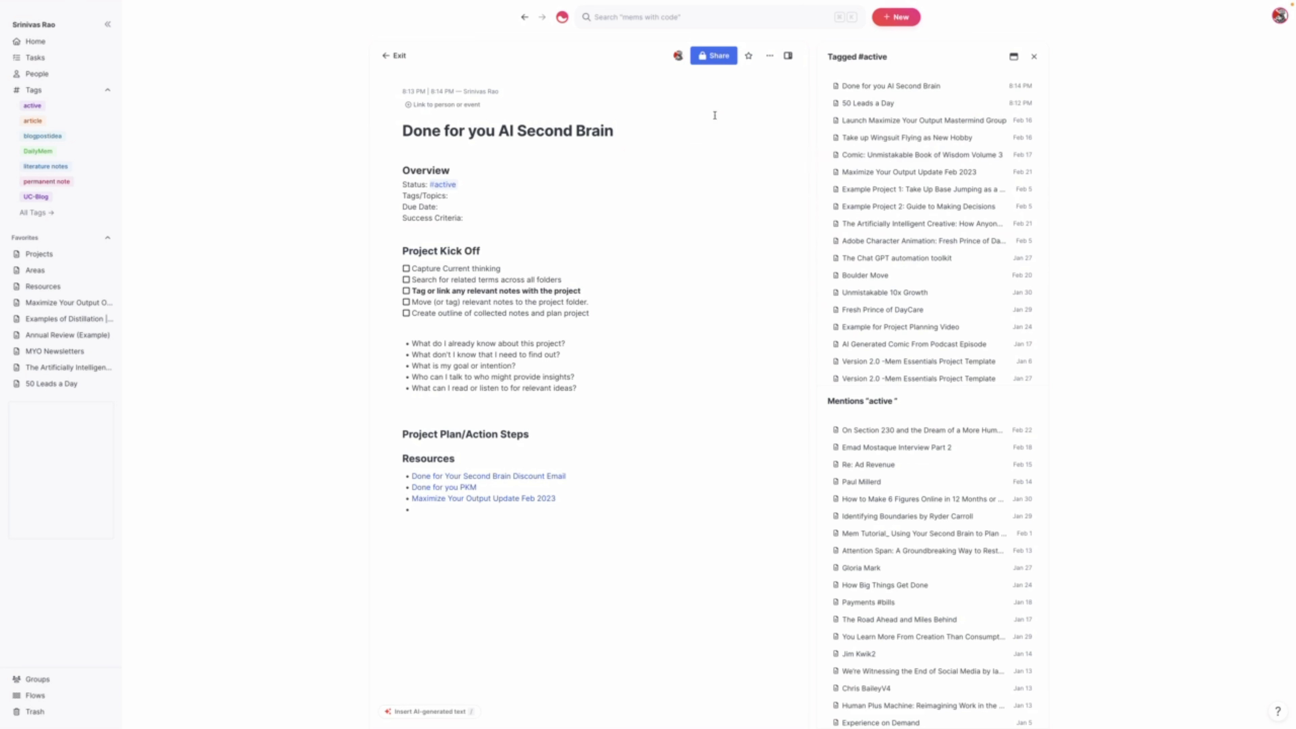
scroll(967, 206, down, 4)
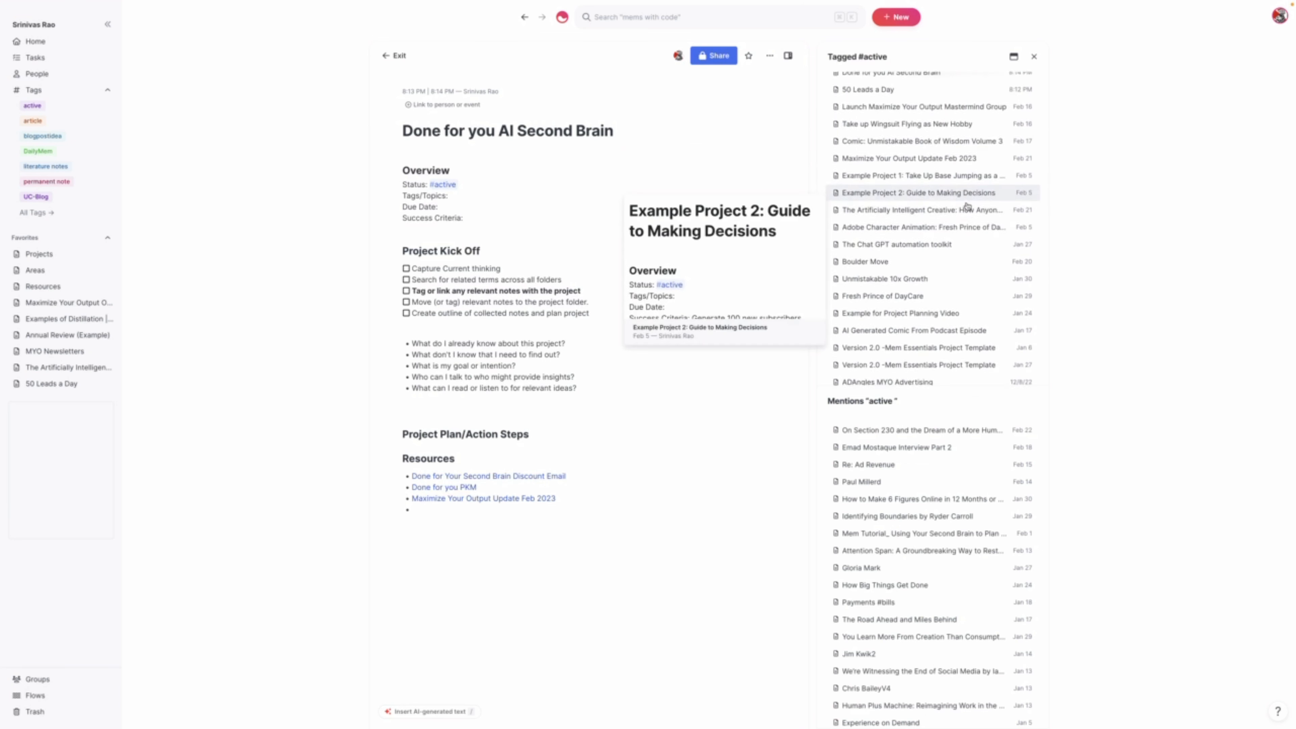
scroll(967, 206, down, 4)
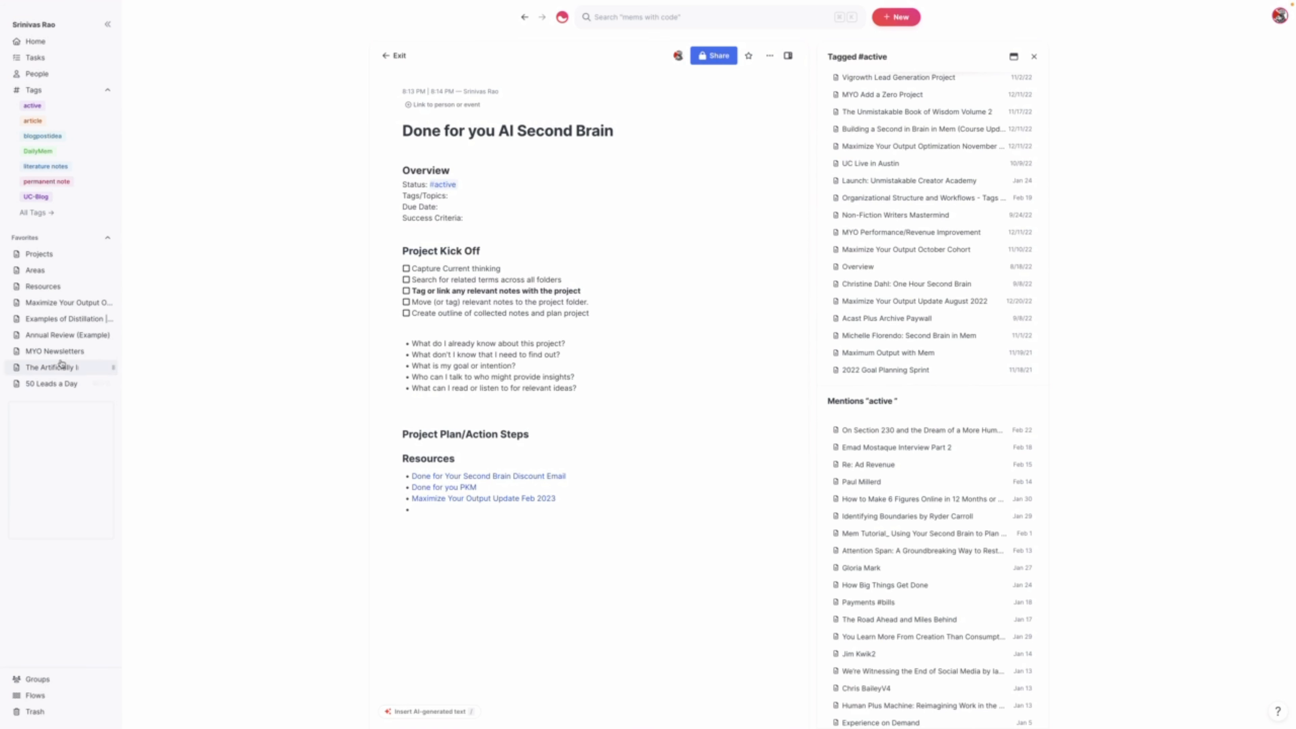
scroll(893, 434, down, 2)
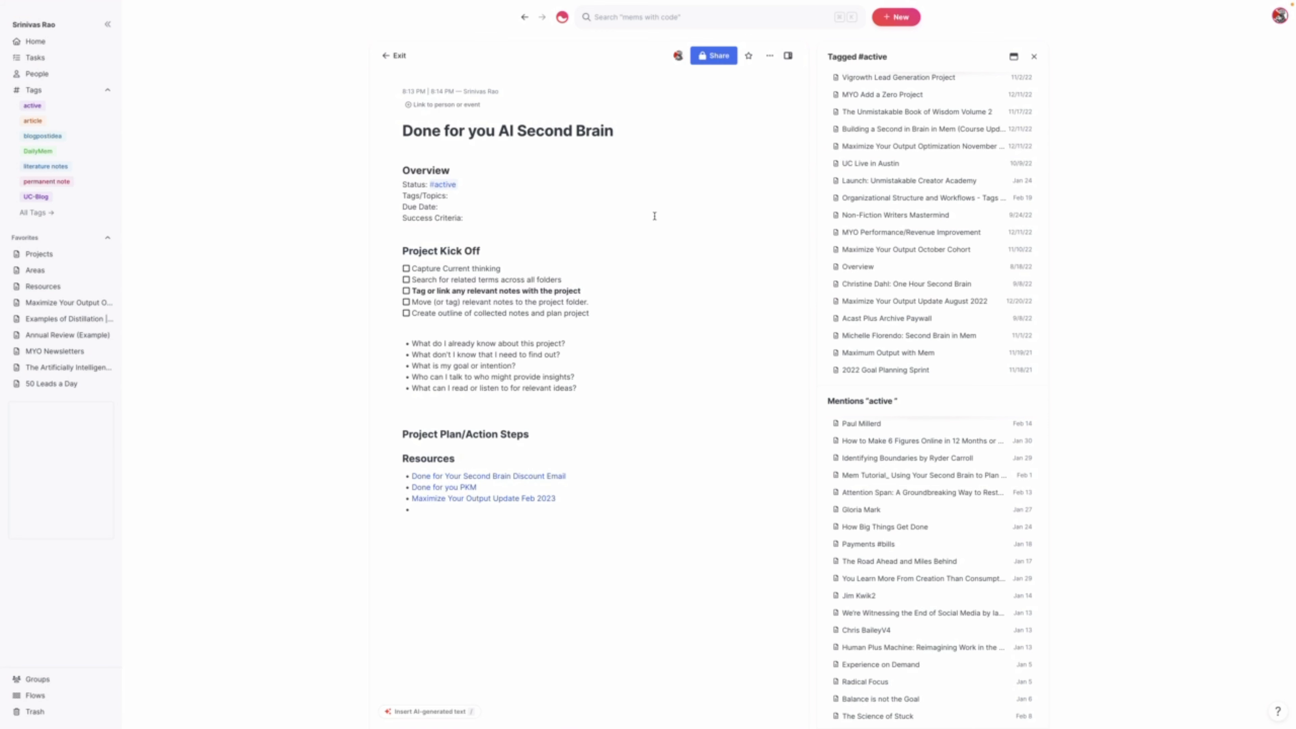
scroll(934, 291, up, 10)
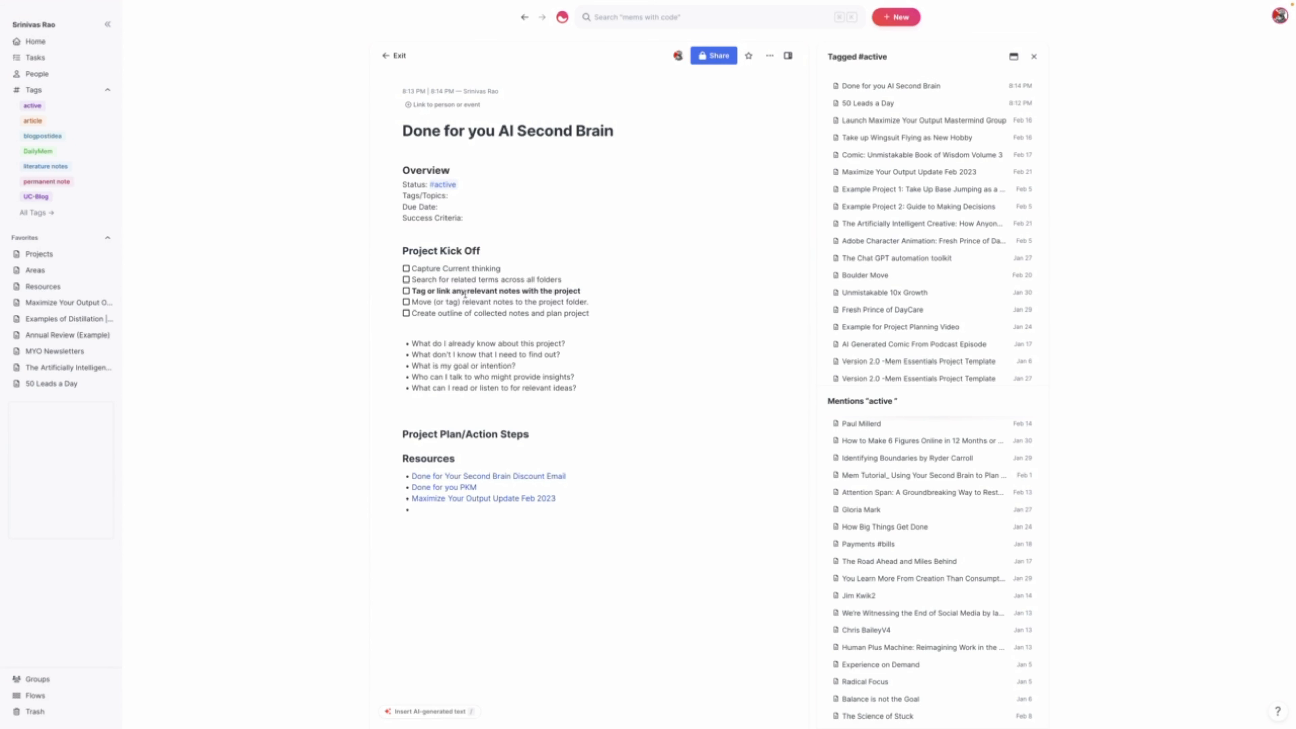
Open the linked "Maximize Your Output Update Feb 2023" note, swap it into the main view and close the project note beside it.
click(442, 512)
click(510, 497)
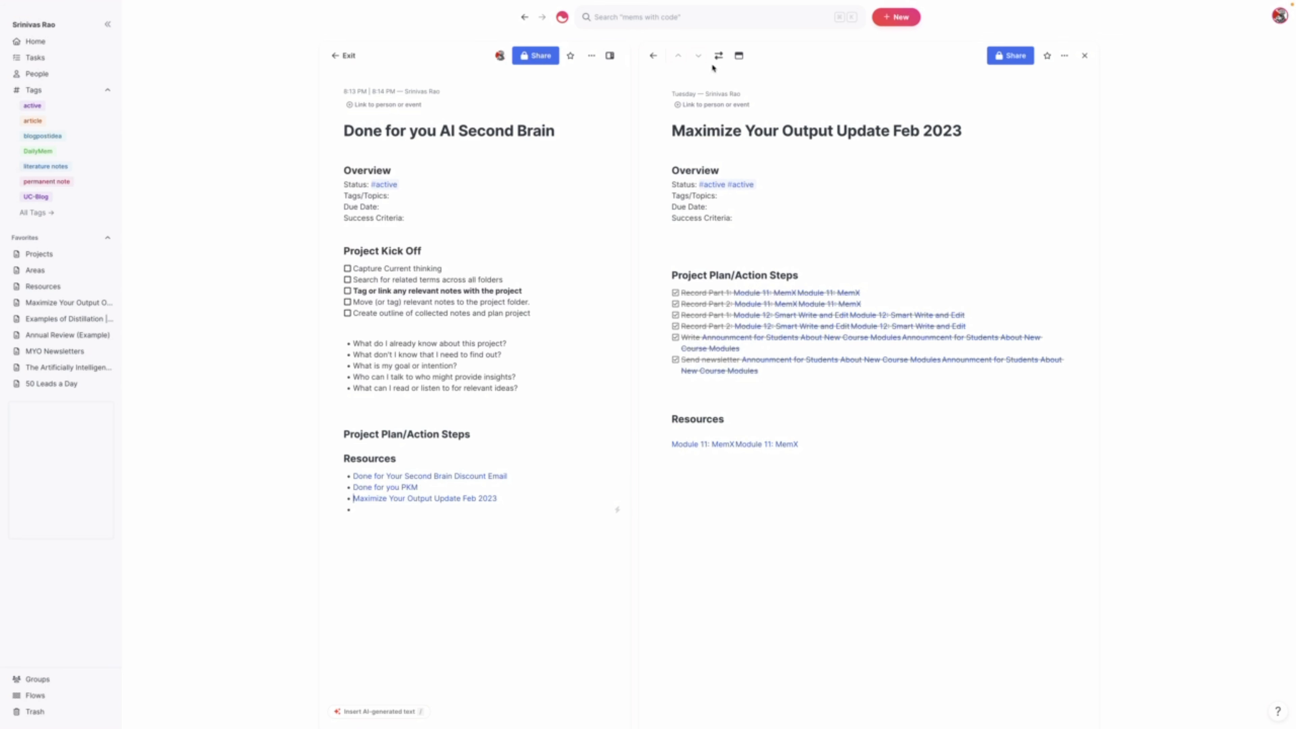
click(717, 56)
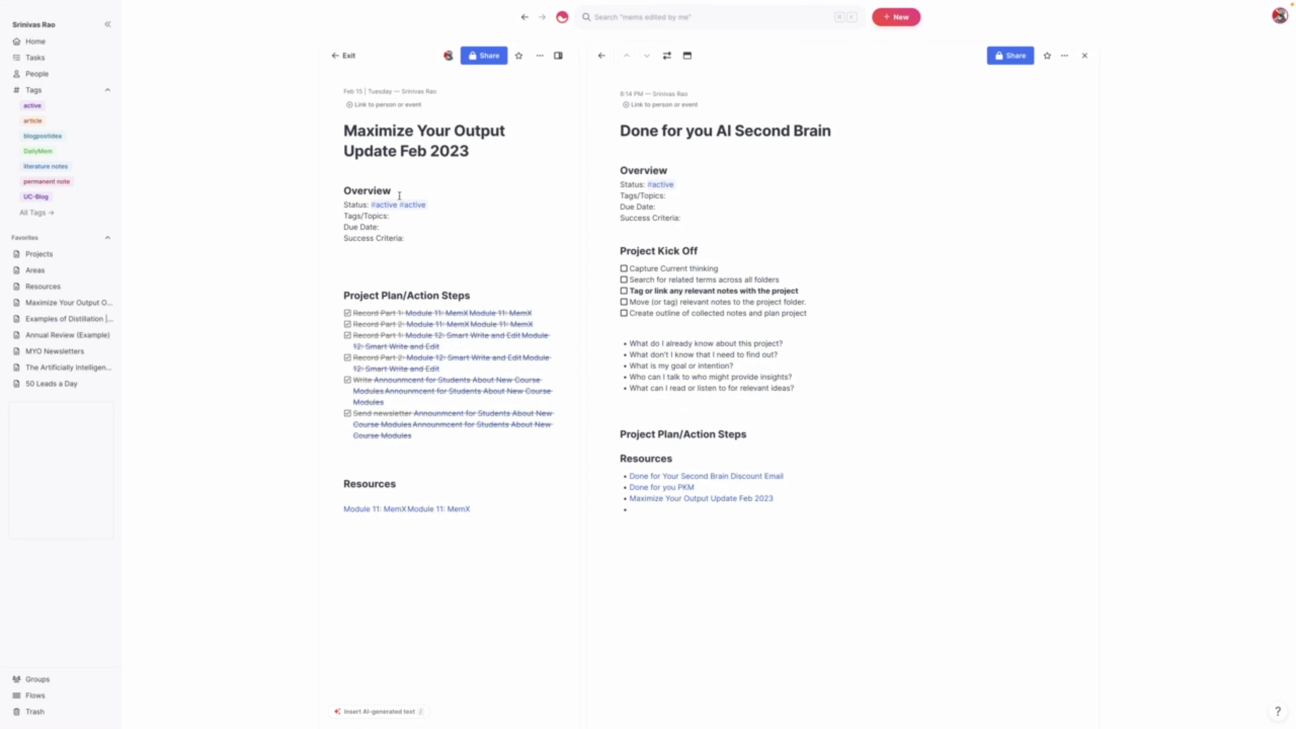
click(1086, 56)
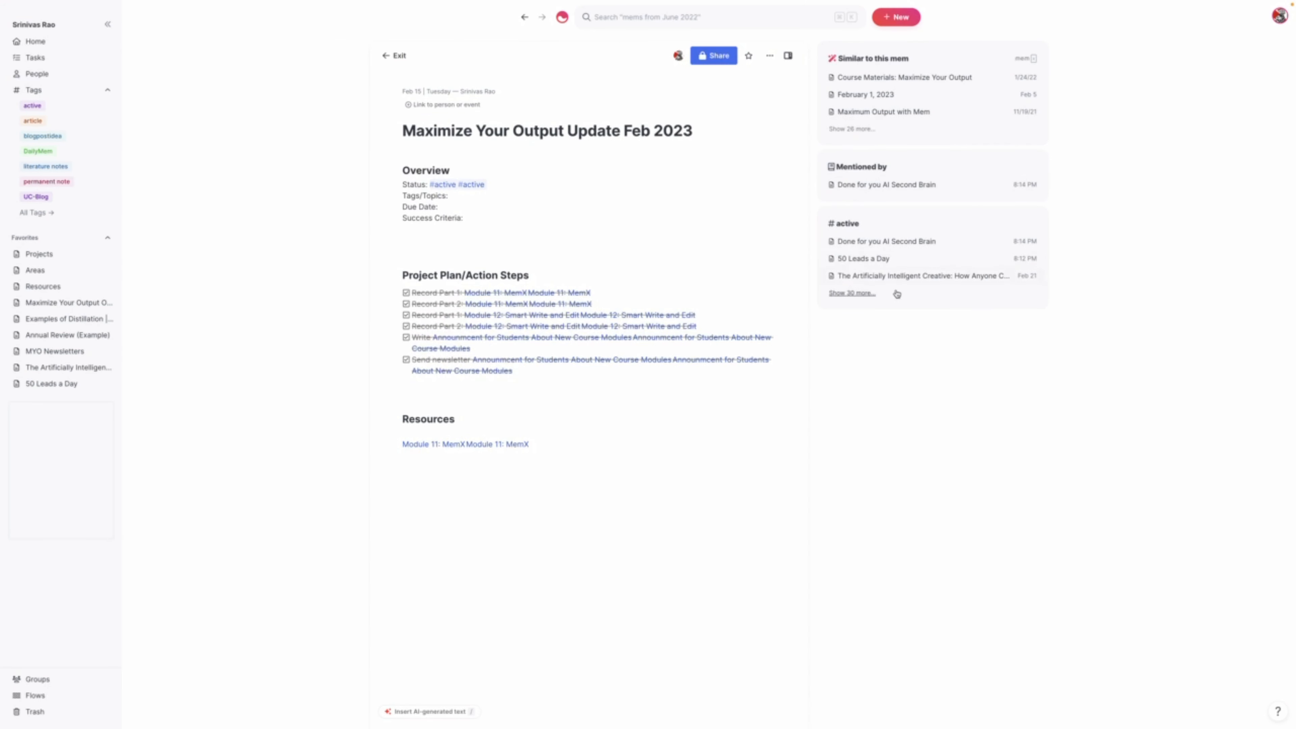
Expand the #active notes related to the "Maximize Your Output Update Feb 2023" note and look through the whole tagged list.
click(857, 293)
scroll(940, 141, down, 1)
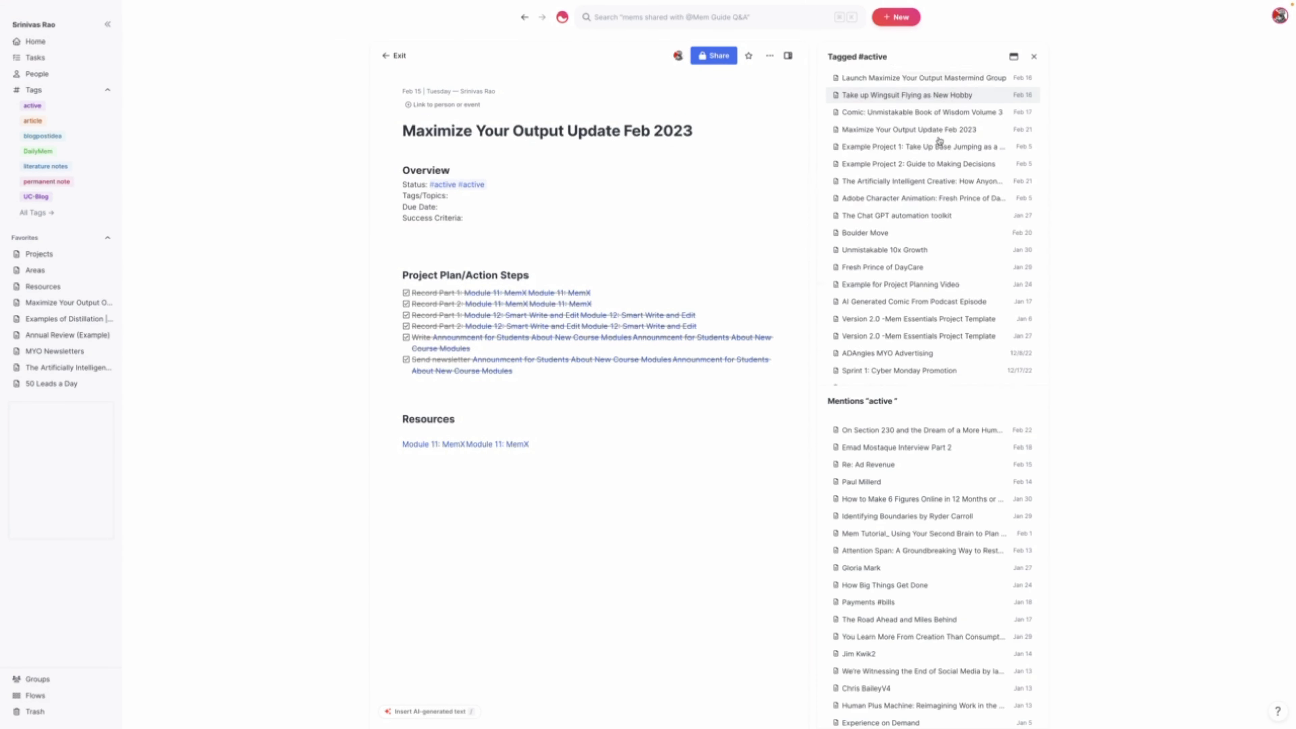
scroll(939, 141, down, 5)
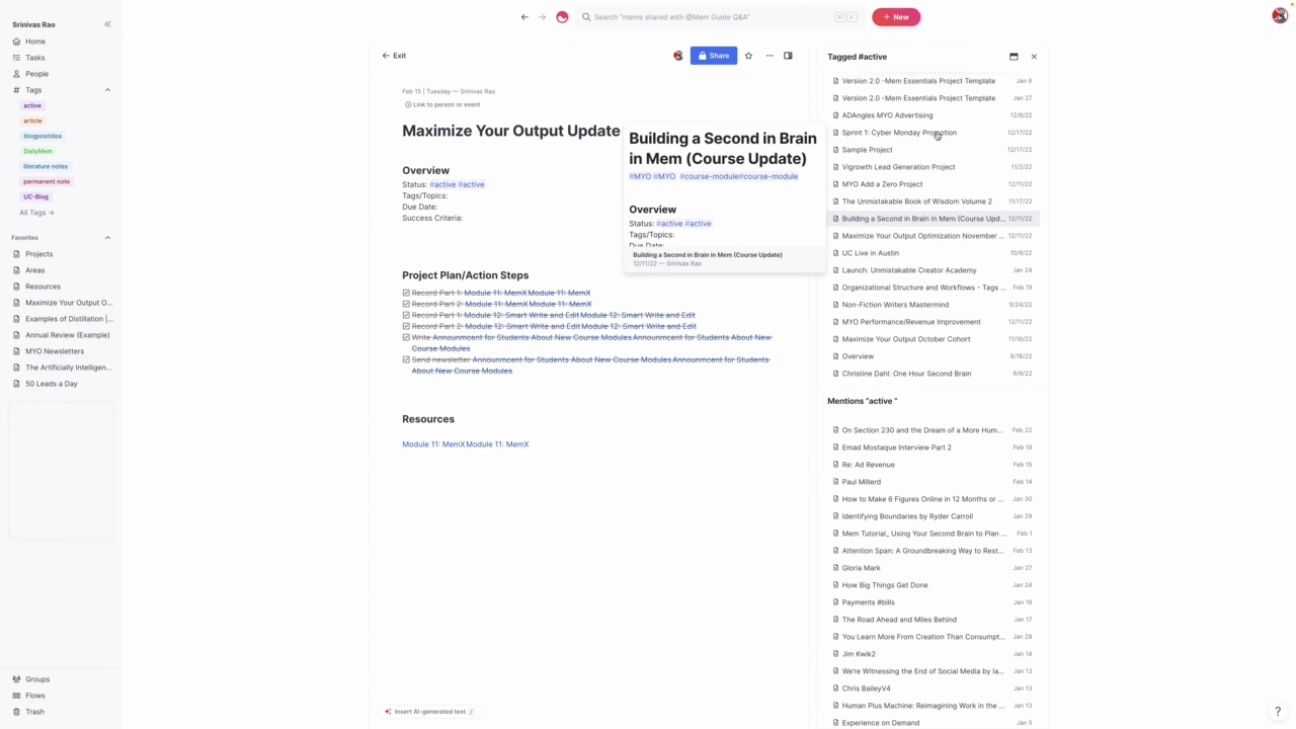
scroll(875, 316, down, 3)
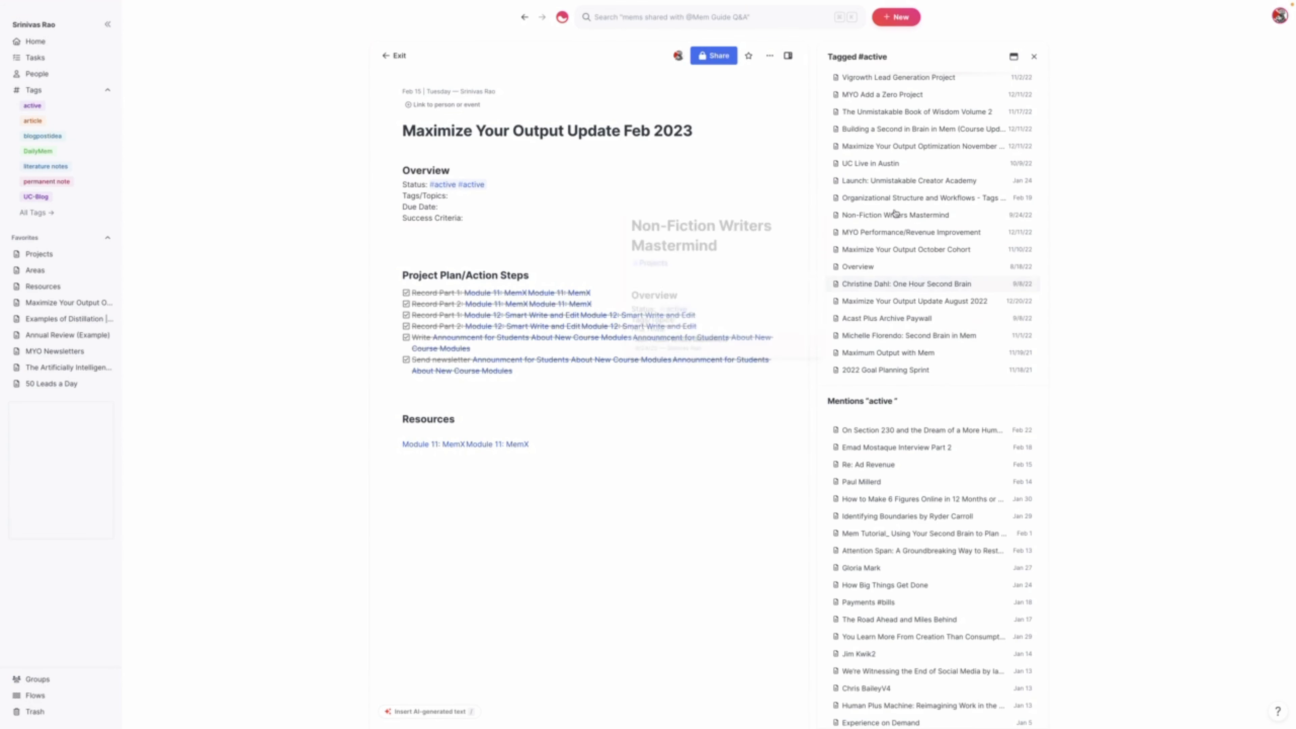
scroll(892, 204, up, 4)
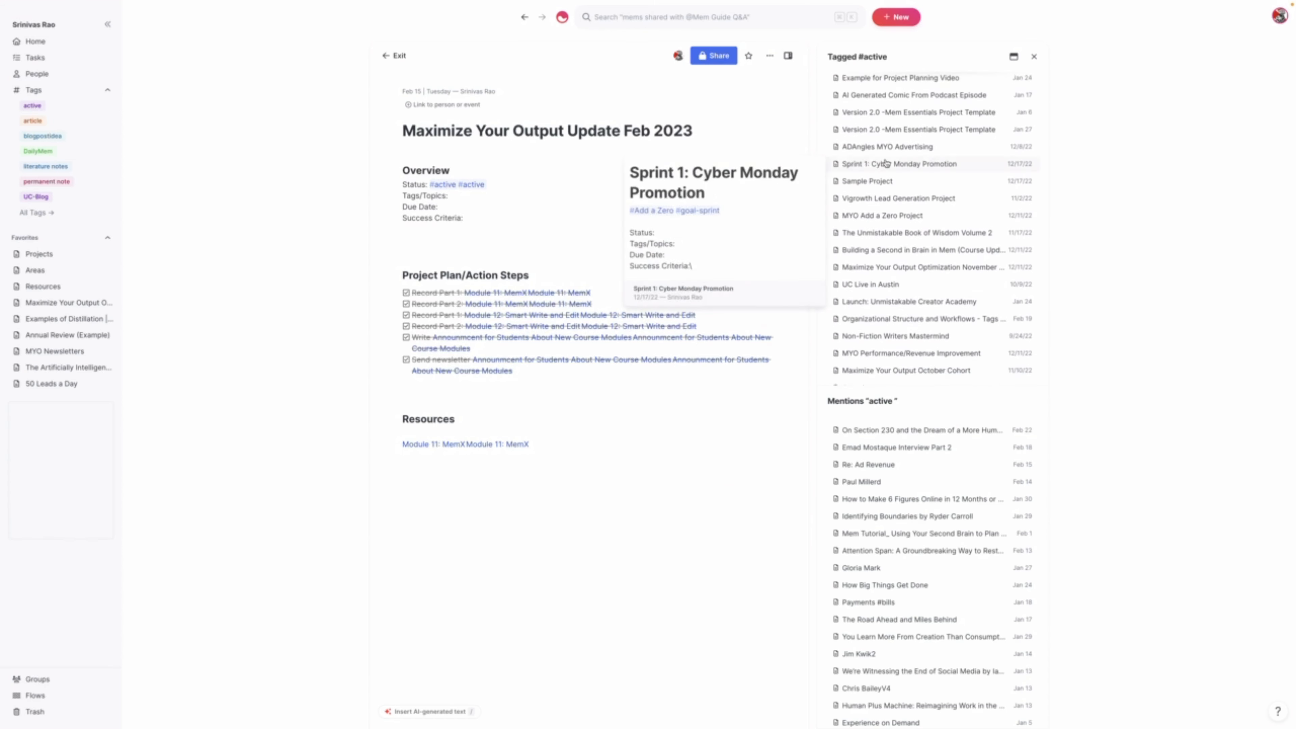
scroll(909, 173, up, 8)
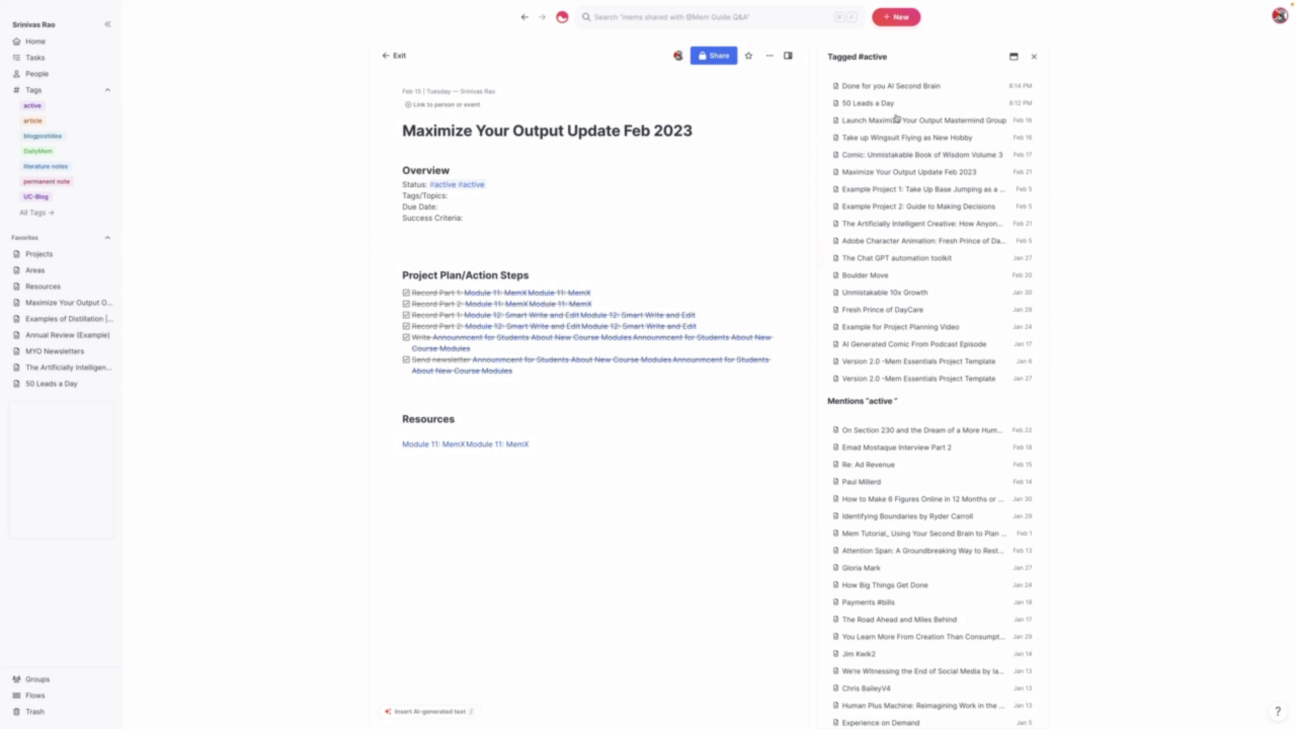
Leave the "Maximize Your Output Update Feb 2023" note for the recent notes list and return to the note with its #active list.
scroll(909, 460, down, 2)
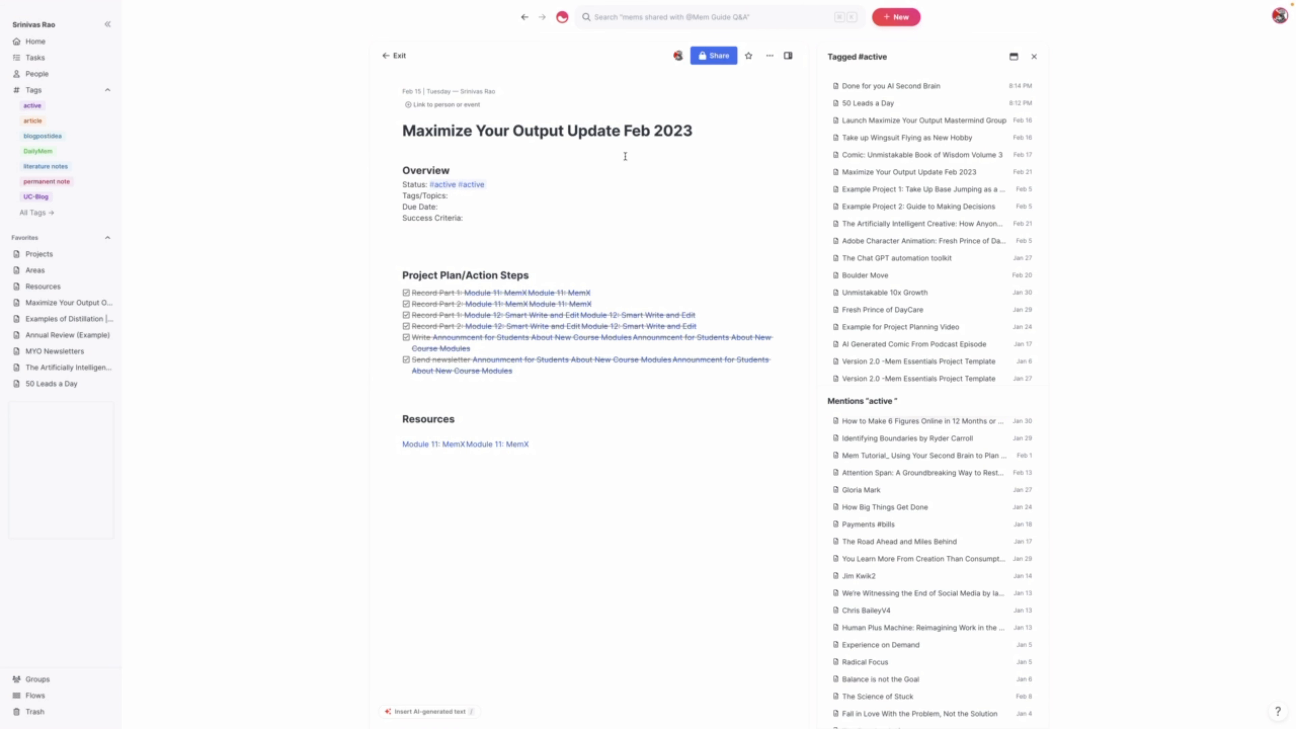
click(384, 55)
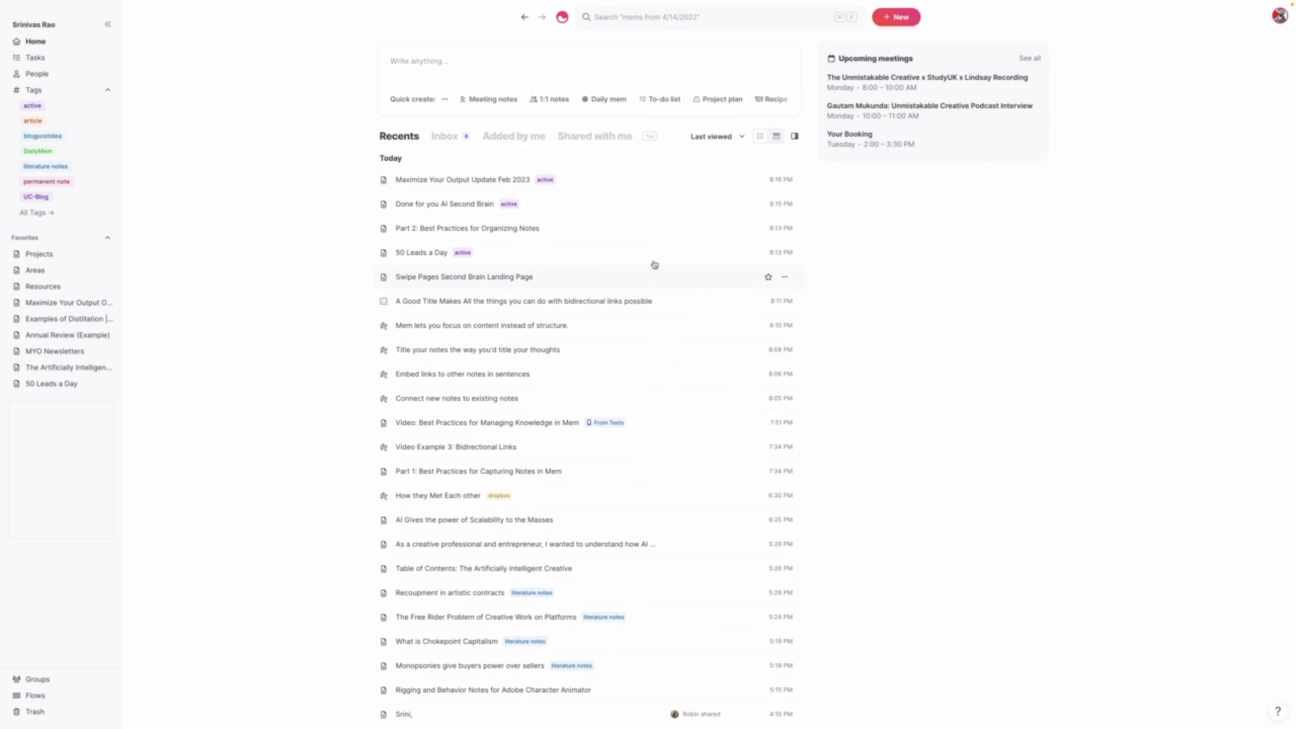
click(607, 180)
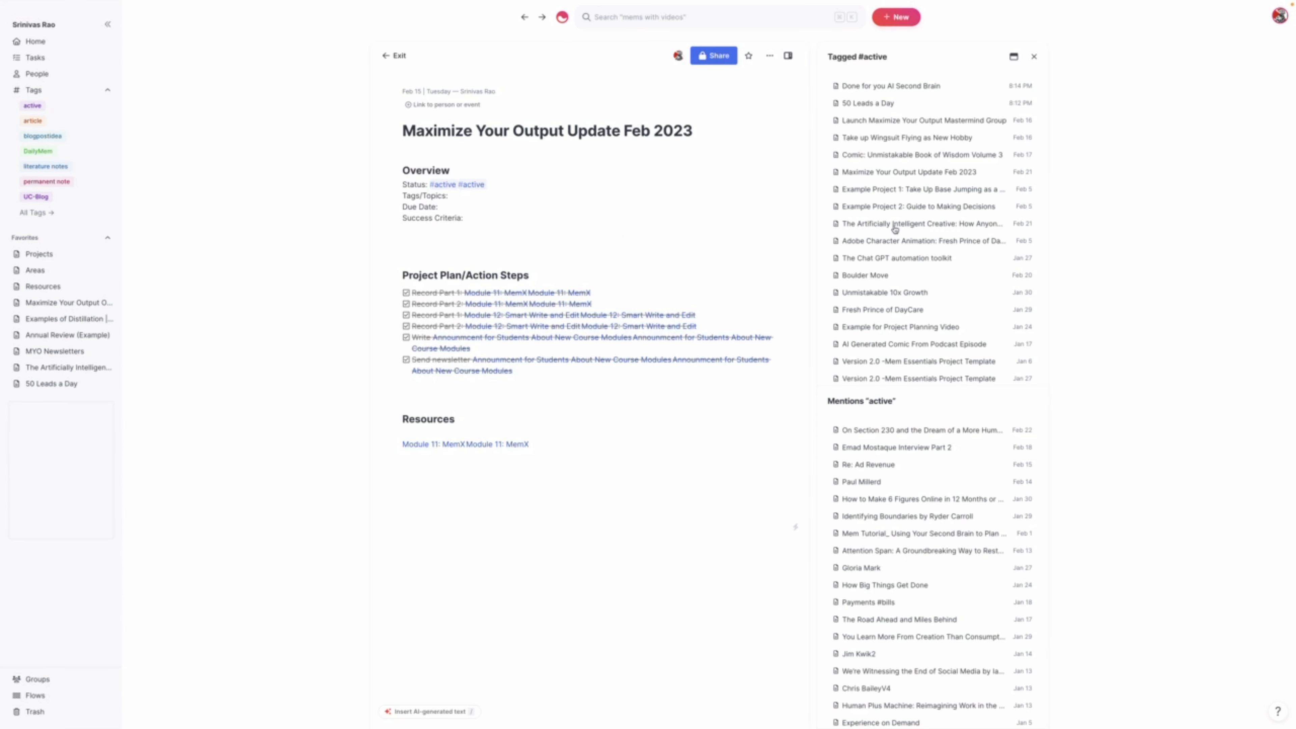
click(396, 54)
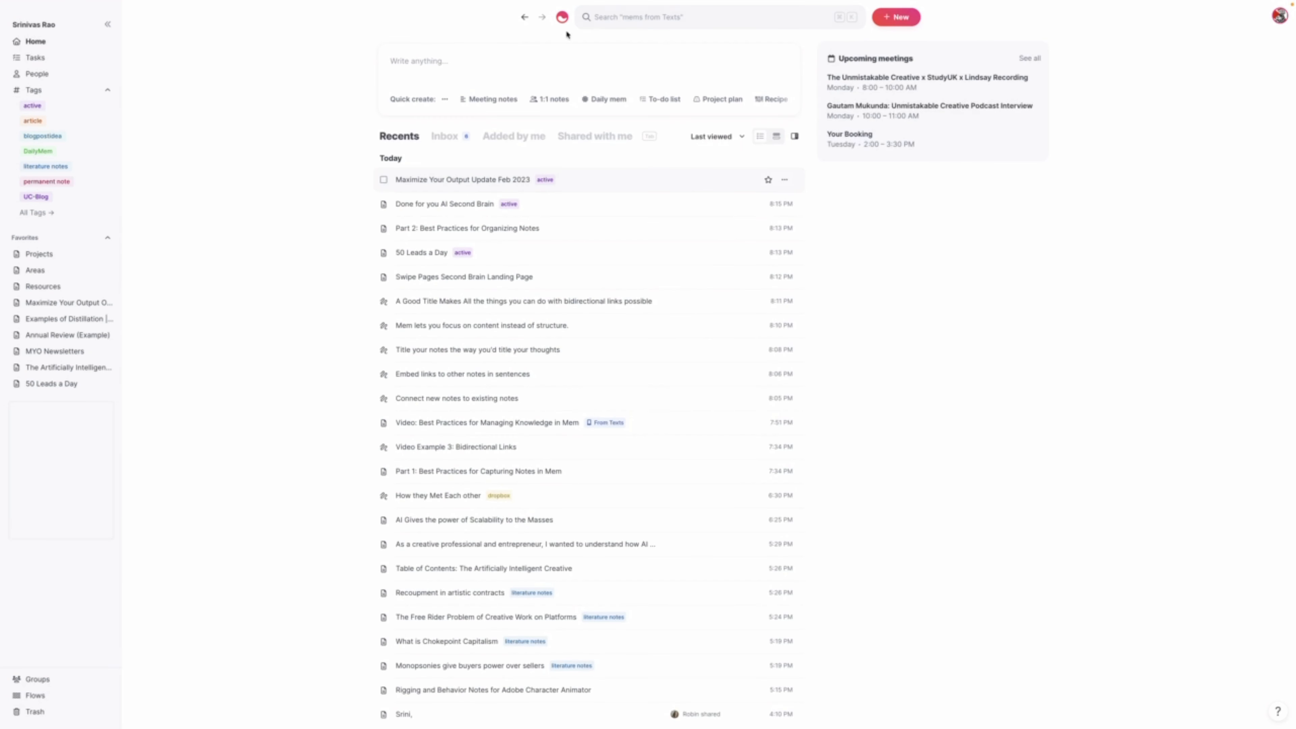
click(525, 20)
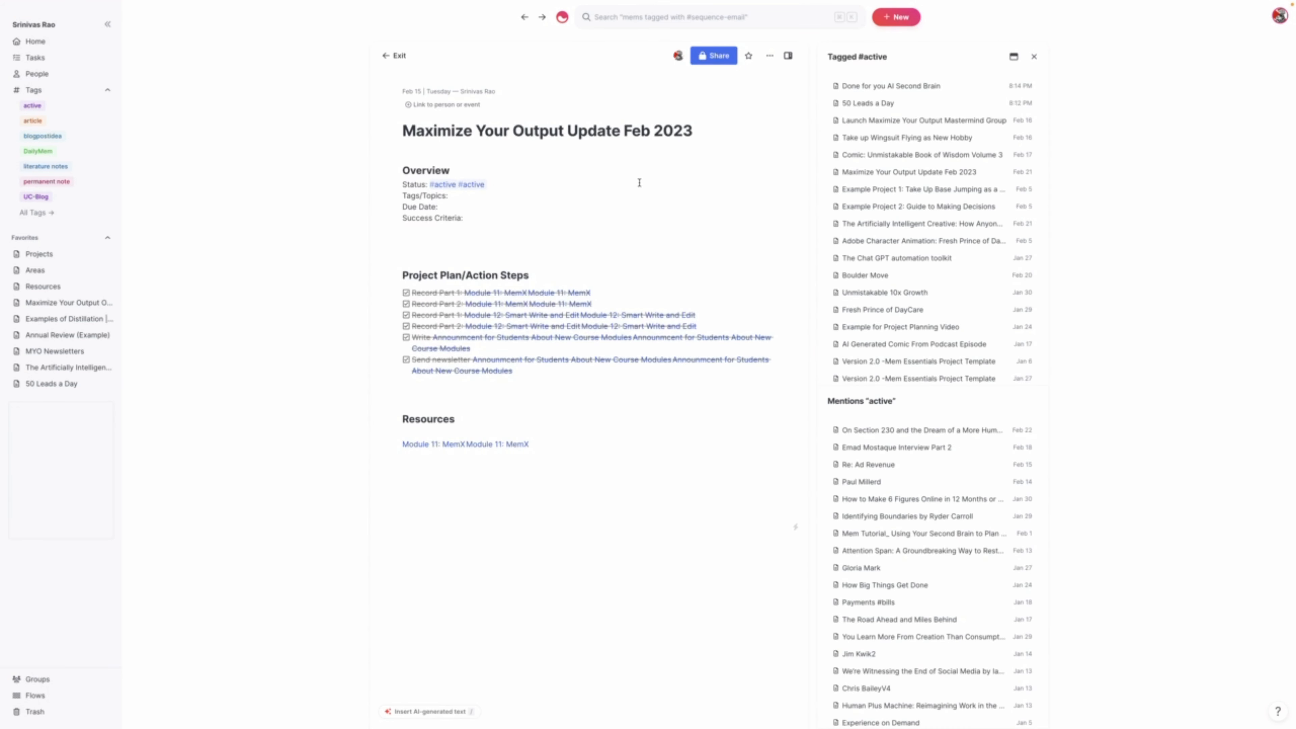
Create a new note with a top-level heading that begins "3 AI Related Creative Projects I".
key(super+n)
text($$ i)
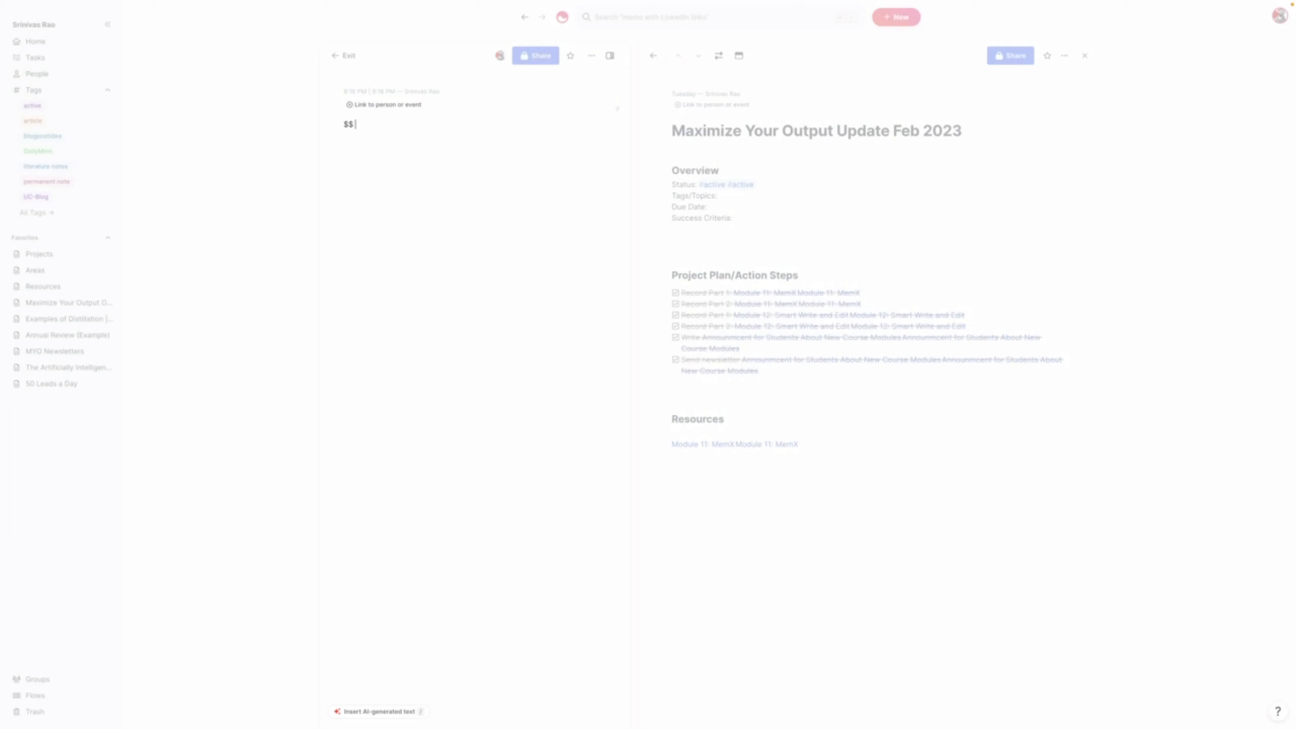
key(BackSpace)
text(# )
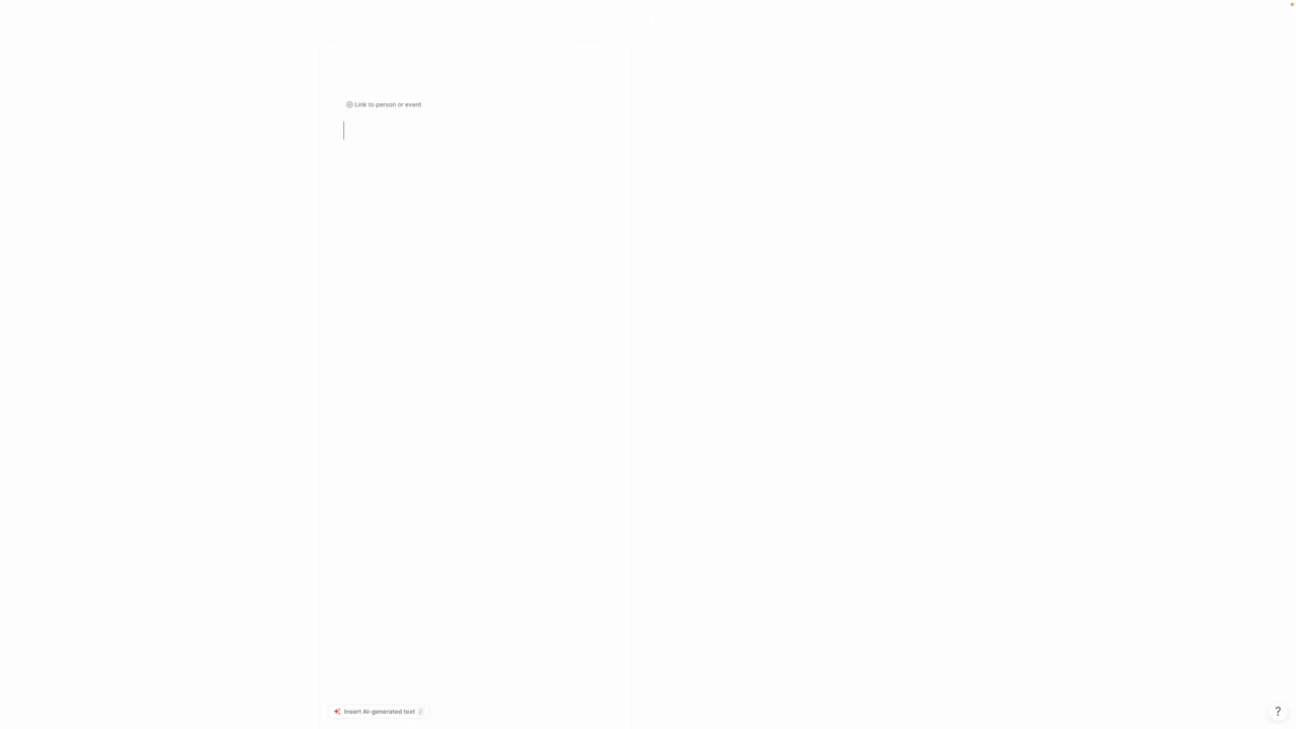
text(3 AI Related Creatie)
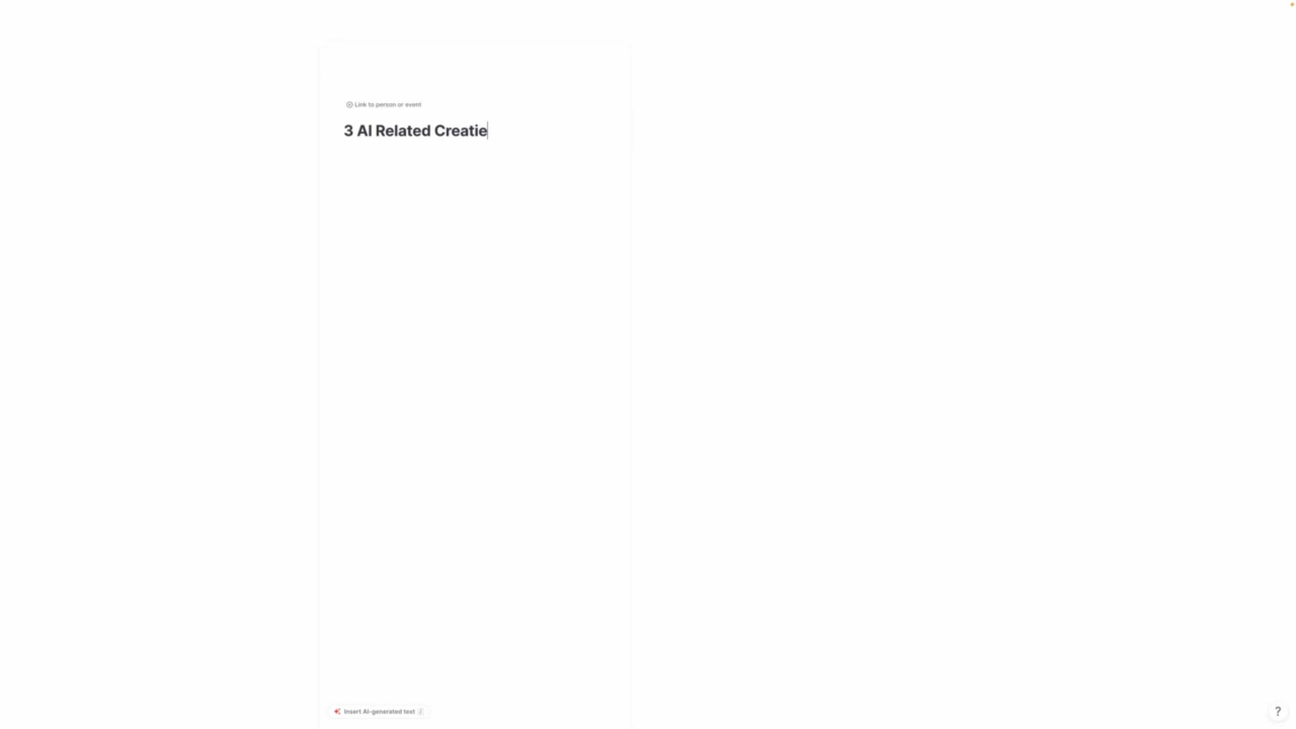
key(BackSpace)
text(ves I)
key(BackSpace)
key(BackSpace)
key(BackSpace)
text(Projects I'v e)
key(BackSpace)
key(BackSpace)
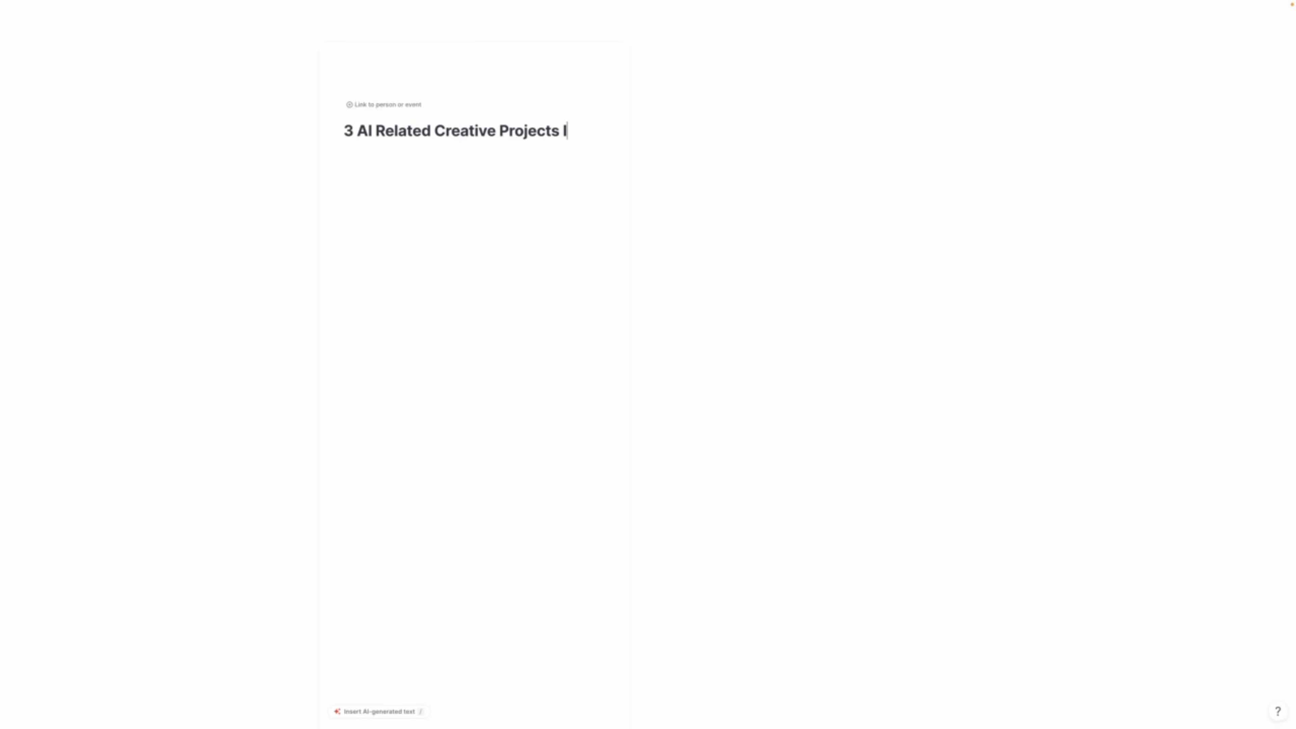